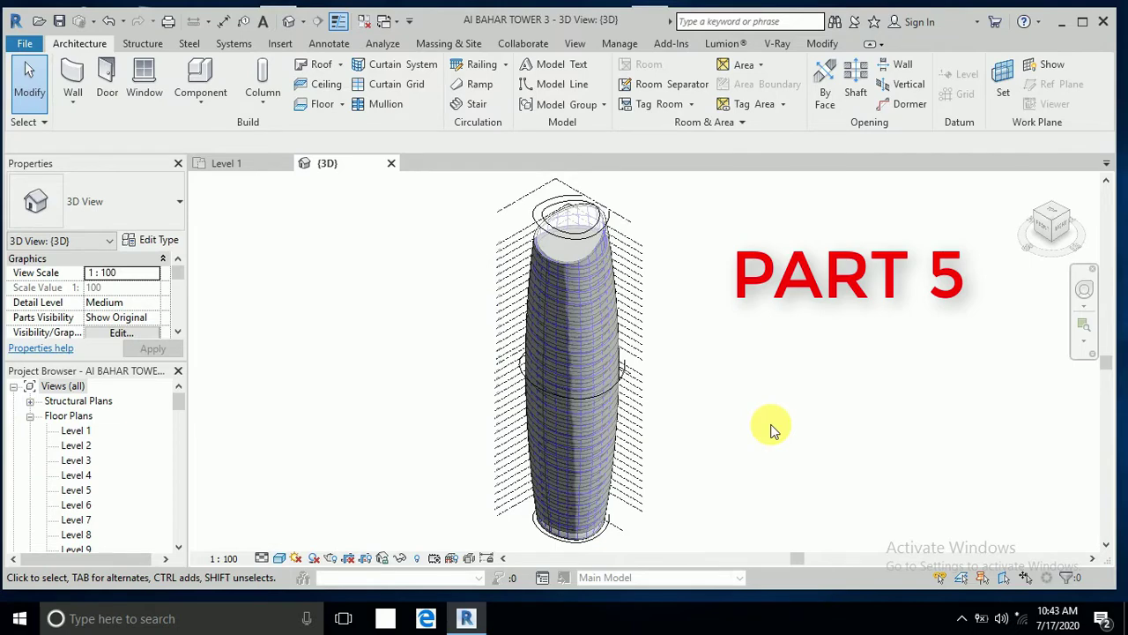
Open the tower mass for in-place editing.
{"action": "middle_click_drag", "start_coordinate": [771, 438], "coordinate": [778, 440]}
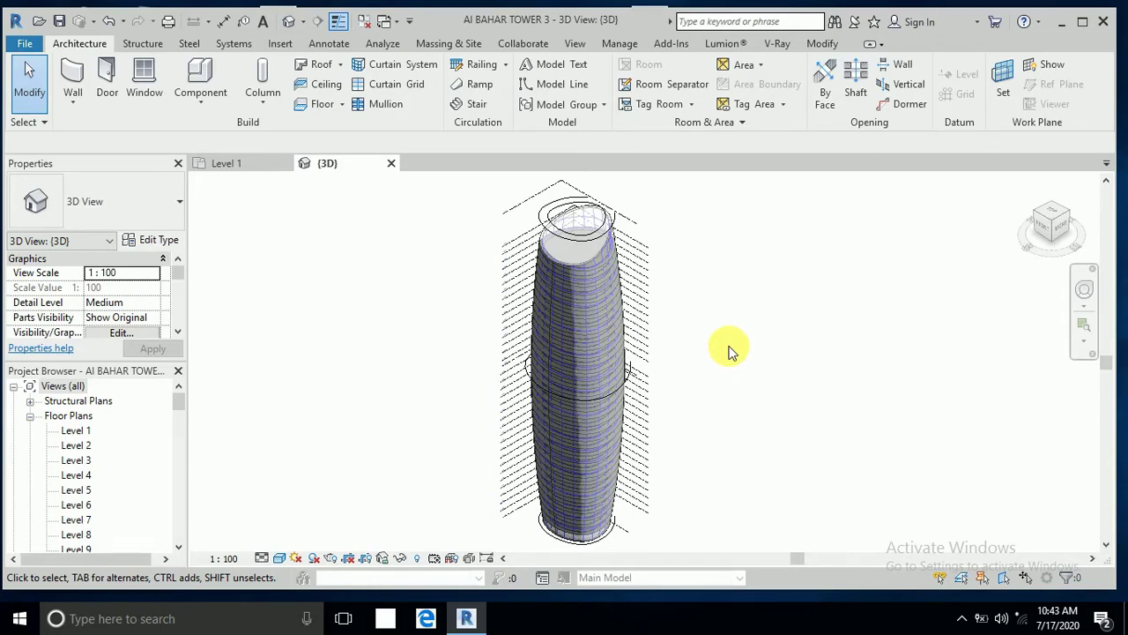
{"action": "middle_click_drag", "start_coordinate": [741, 310], "coordinate": [716, 327]}
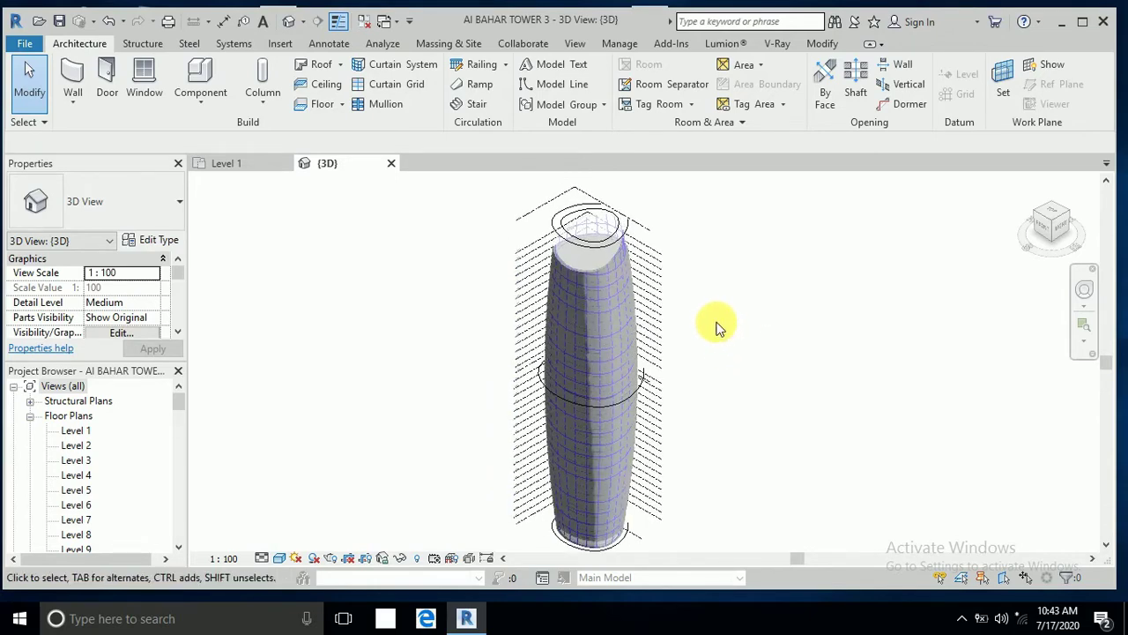
{"action": "scroll", "coordinate": [644, 236], "scroll_direction": "up", "scroll_amount": 3}
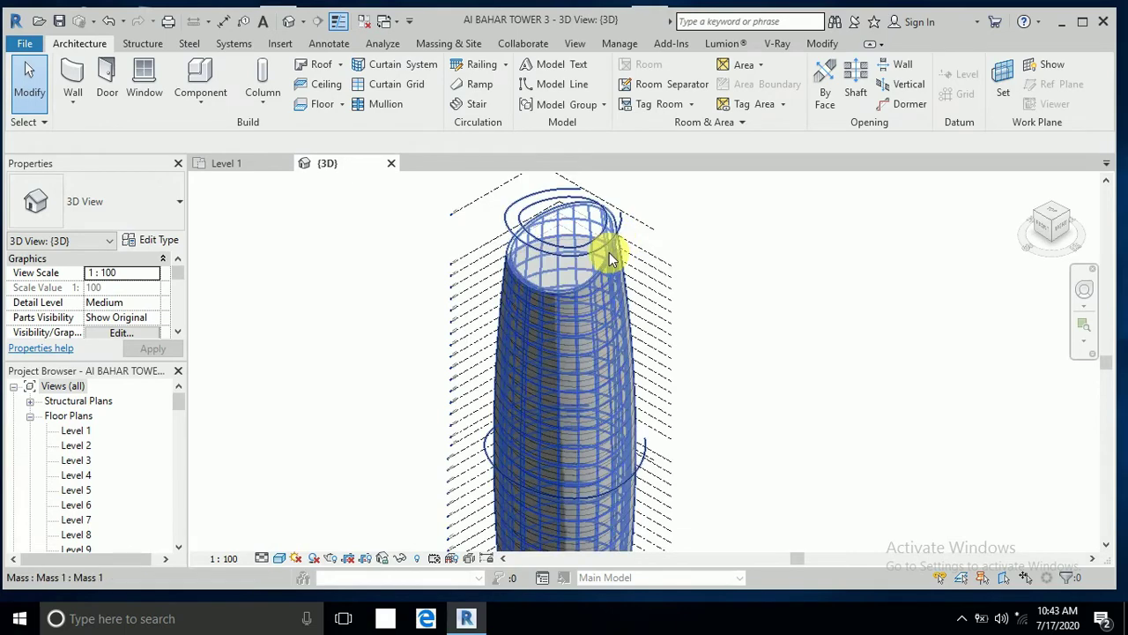
{"action": "left_click", "coordinate": [610, 256]}
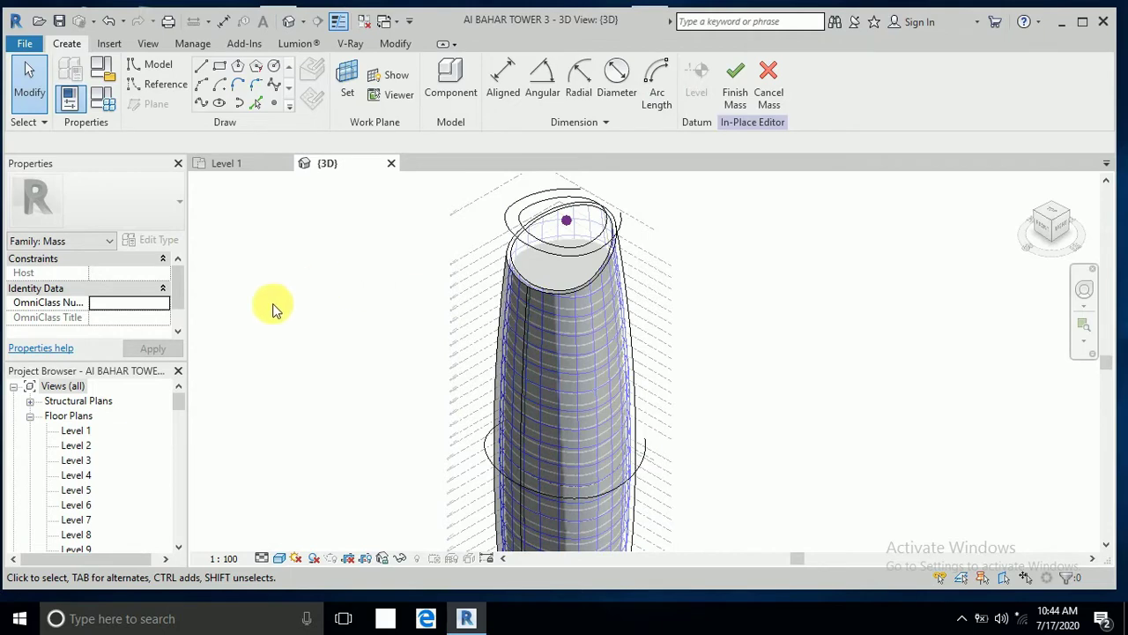
Create a new family from the Metric Generic Model Pattern Based template.
{"action": "left_click", "coordinate": [32, 48]}
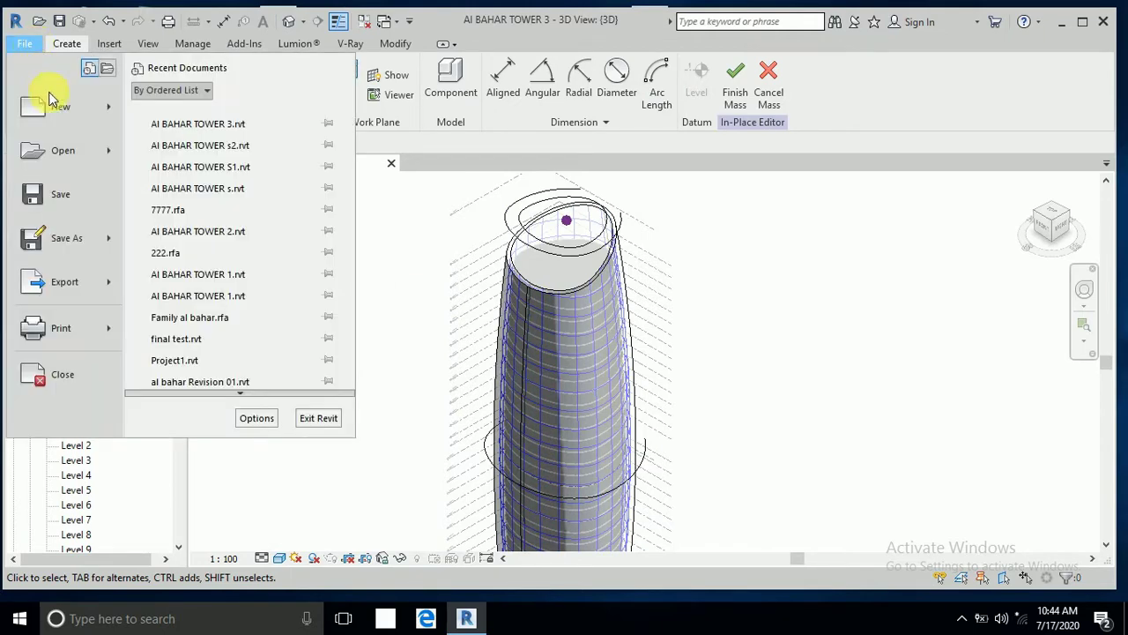
{"action": "mouse_move", "coordinate": [53, 106]}
{"action": "left_click", "coordinate": [185, 160]}
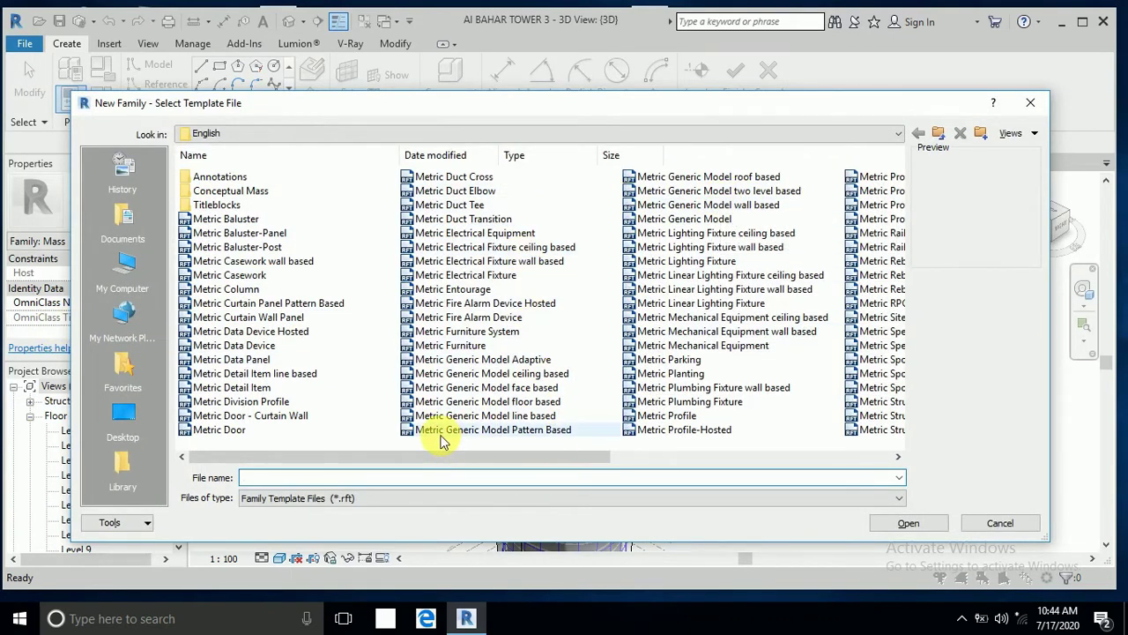
{"action": "left_click", "coordinate": [489, 429]}
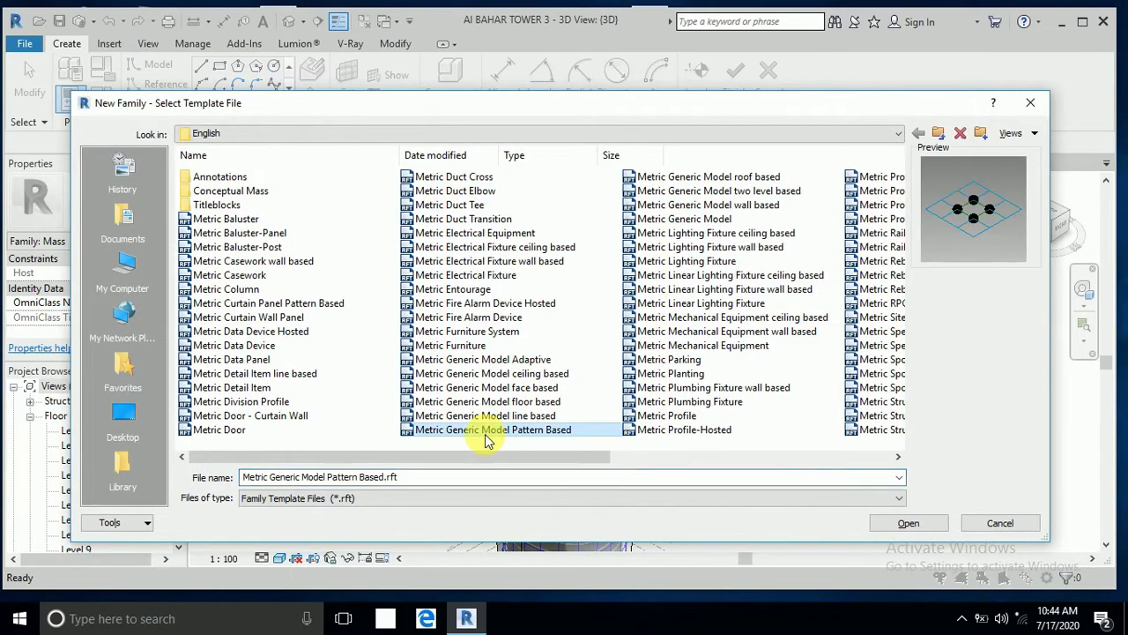
{"action": "left_click", "coordinate": [925, 525]}
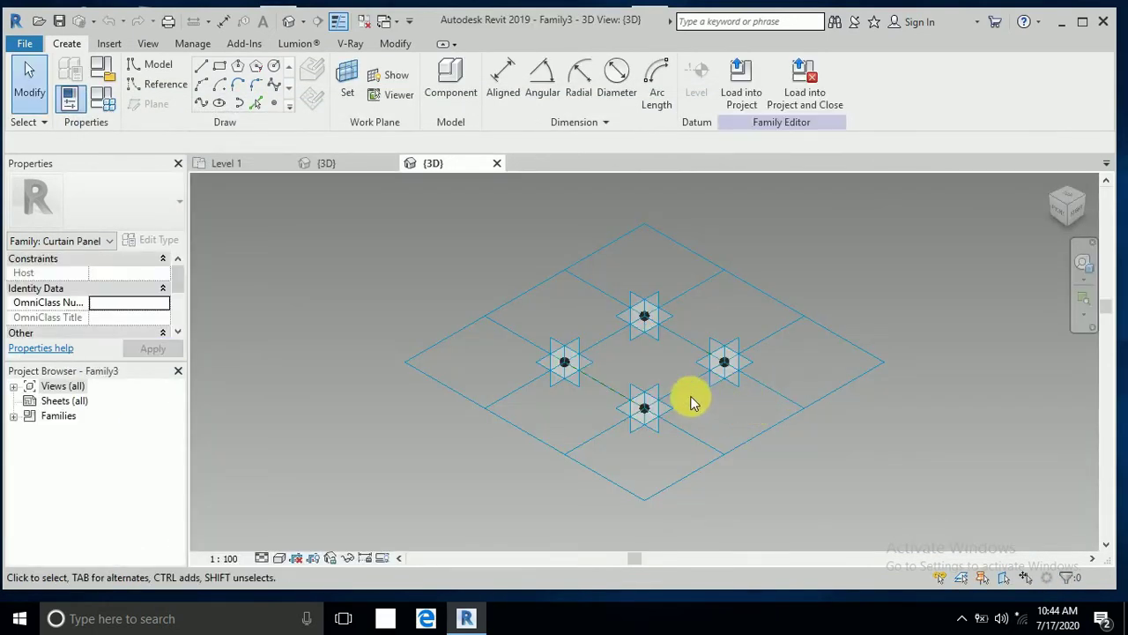
Create a solid form from the chain of four reference lines joining the adaptive points.
{"action": "scroll", "coordinate": [677, 380], "scroll_direction": "up", "scroll_amount": 2}
{"action": "key", "text": "Tab"}
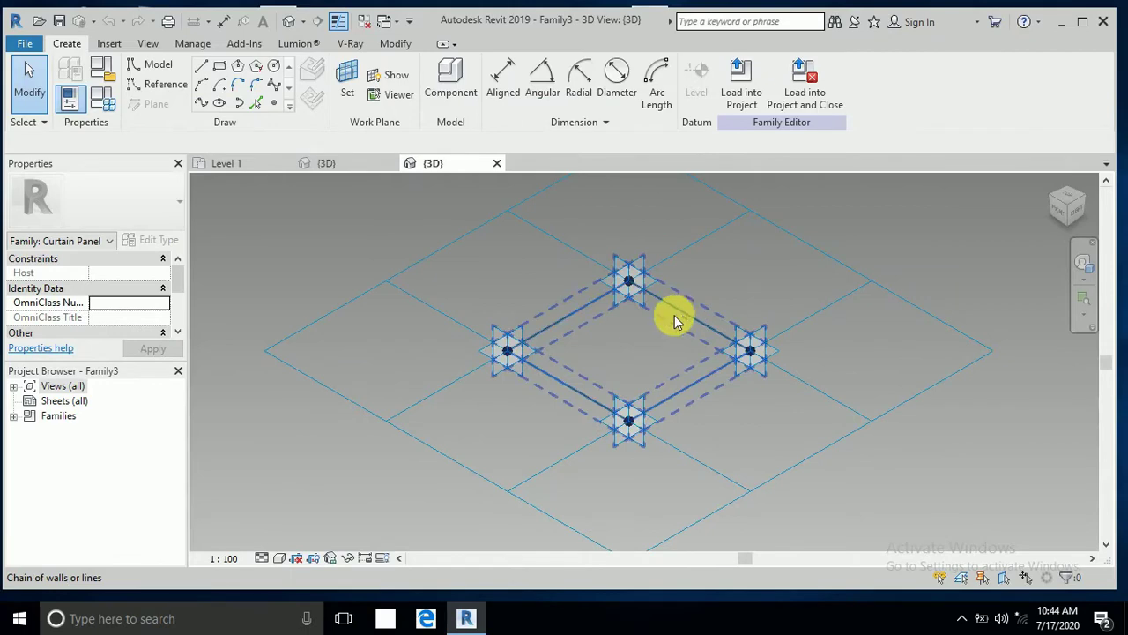
{"action": "scroll", "coordinate": [674, 314], "scroll_direction": "up", "scroll_amount": 2}
{"action": "key", "text": "Tab"}
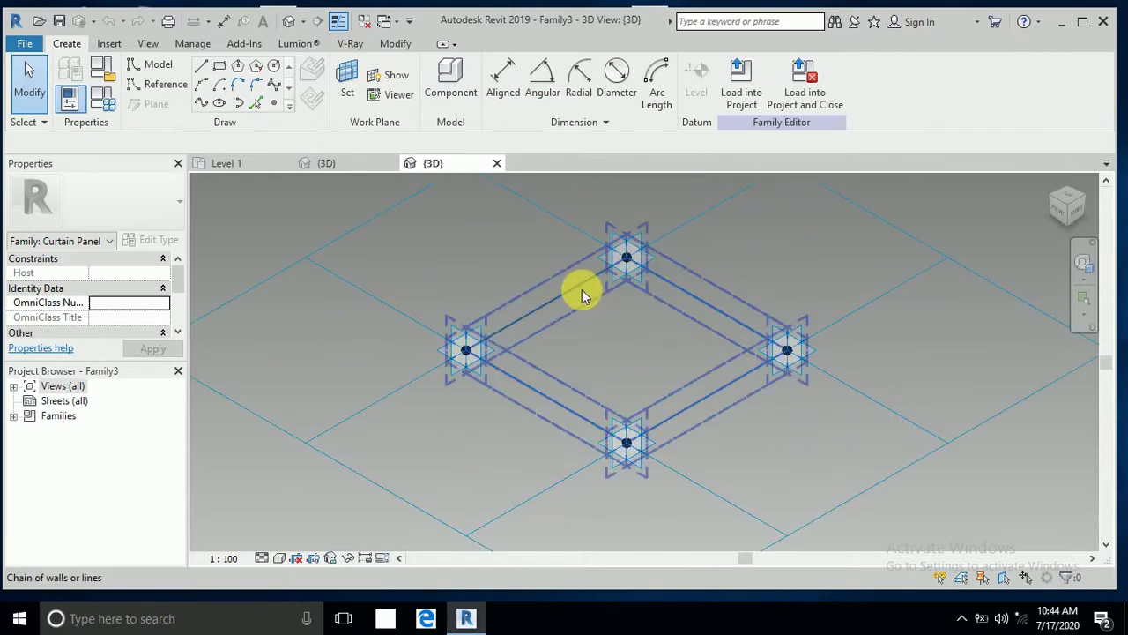
{"action": "left_click", "coordinate": [663, 338]}
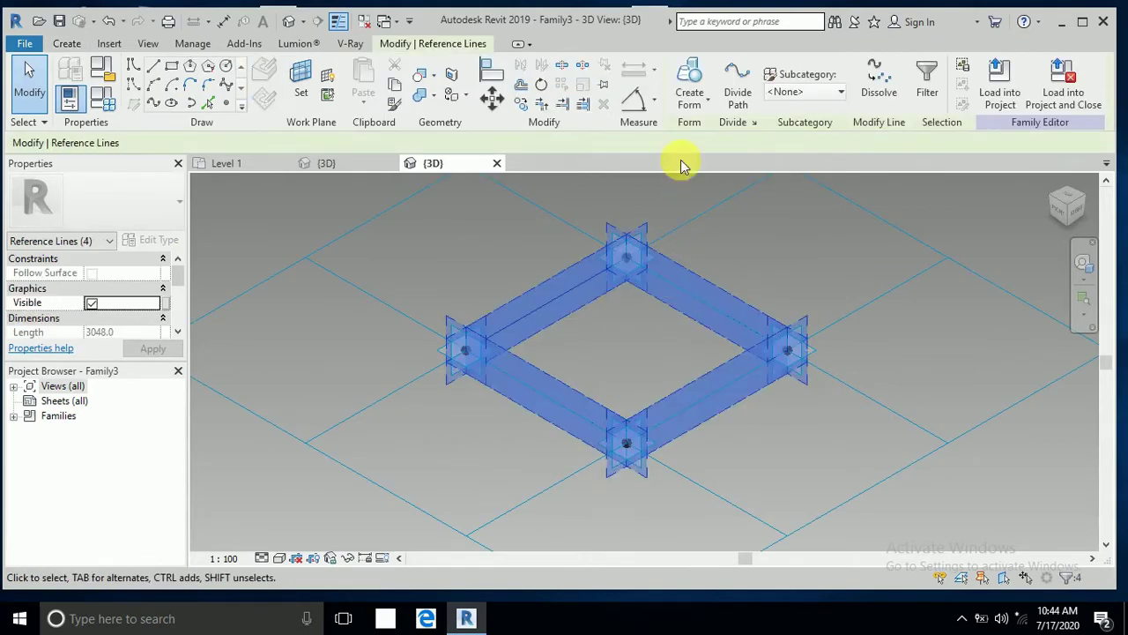
{"action": "left_click", "coordinate": [688, 104]}
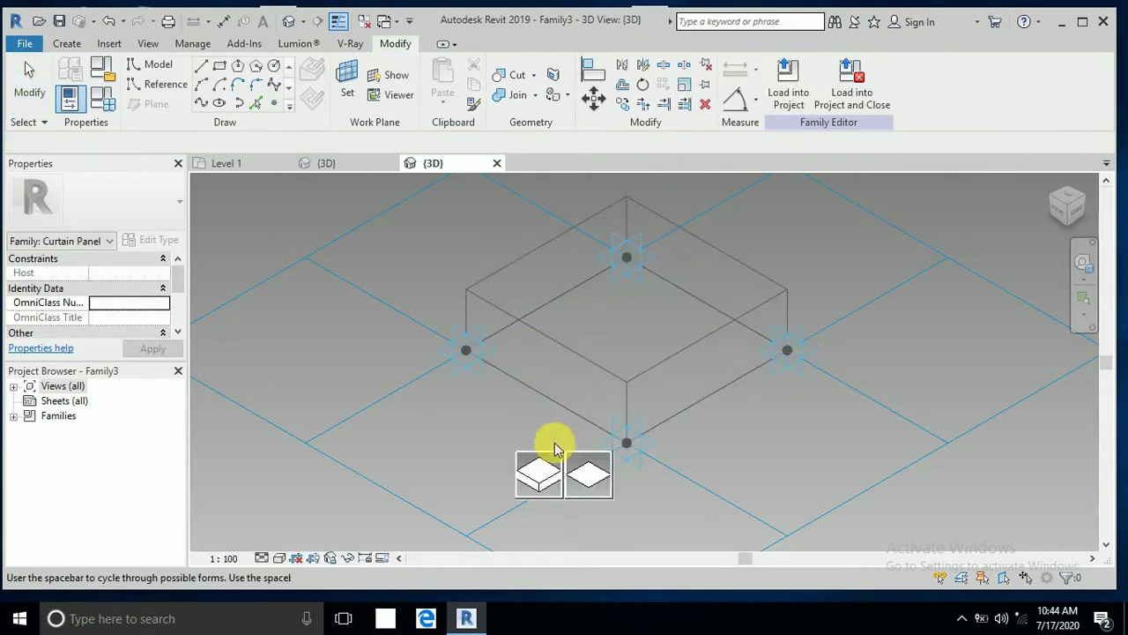
{"action": "left_click", "coordinate": [550, 469]}
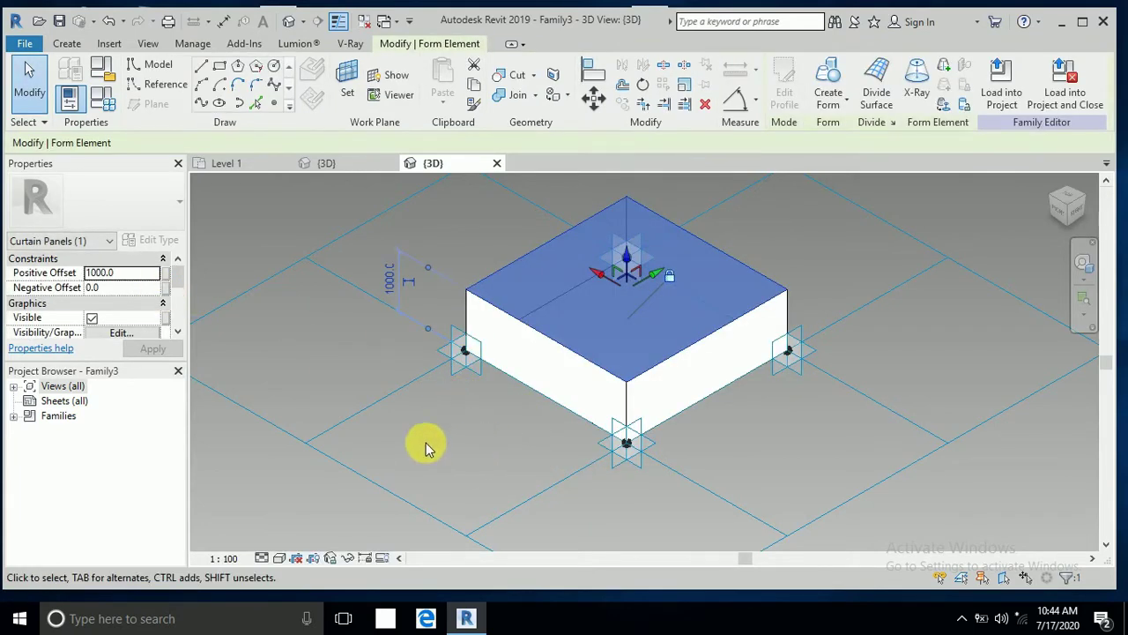
Associate the solid form's Positive Offset with a new family parameter named THIK.
{"action": "left_click", "coordinate": [167, 274]}
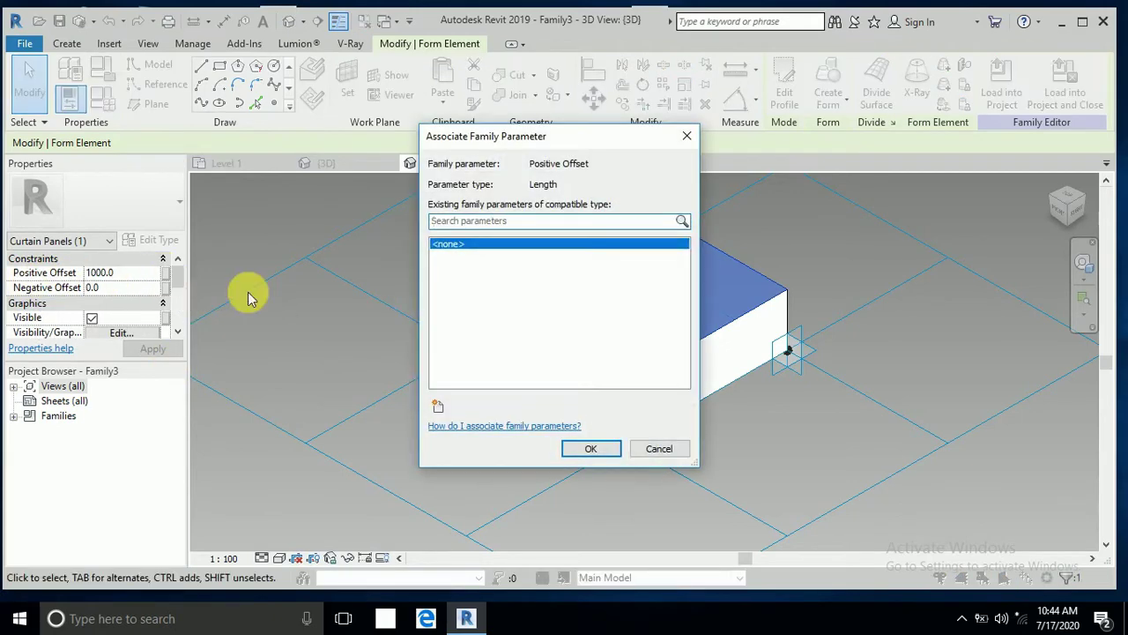
{"action": "left_click", "coordinate": [438, 408]}
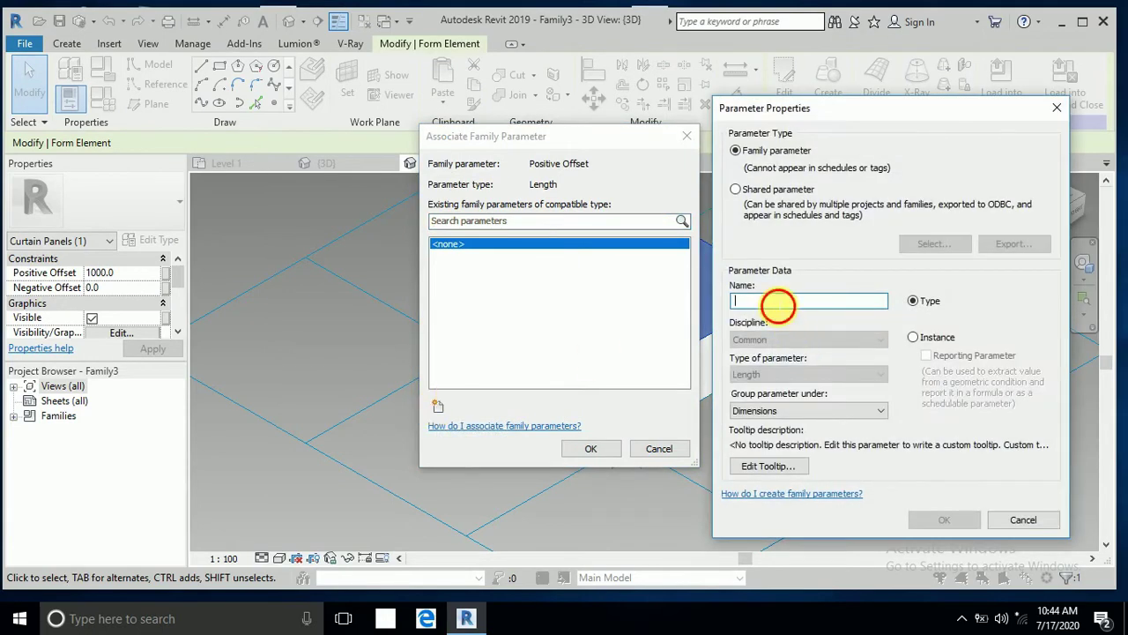
{"action": "type", "text": "THIK"}
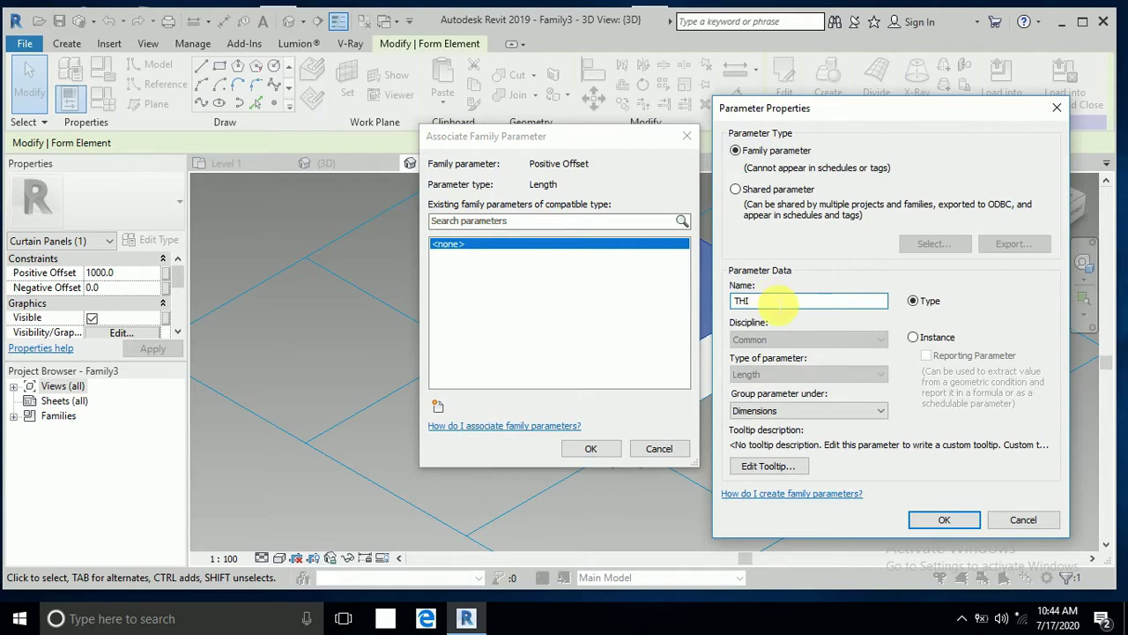
{"action": "left_click", "coordinate": [936, 520]}
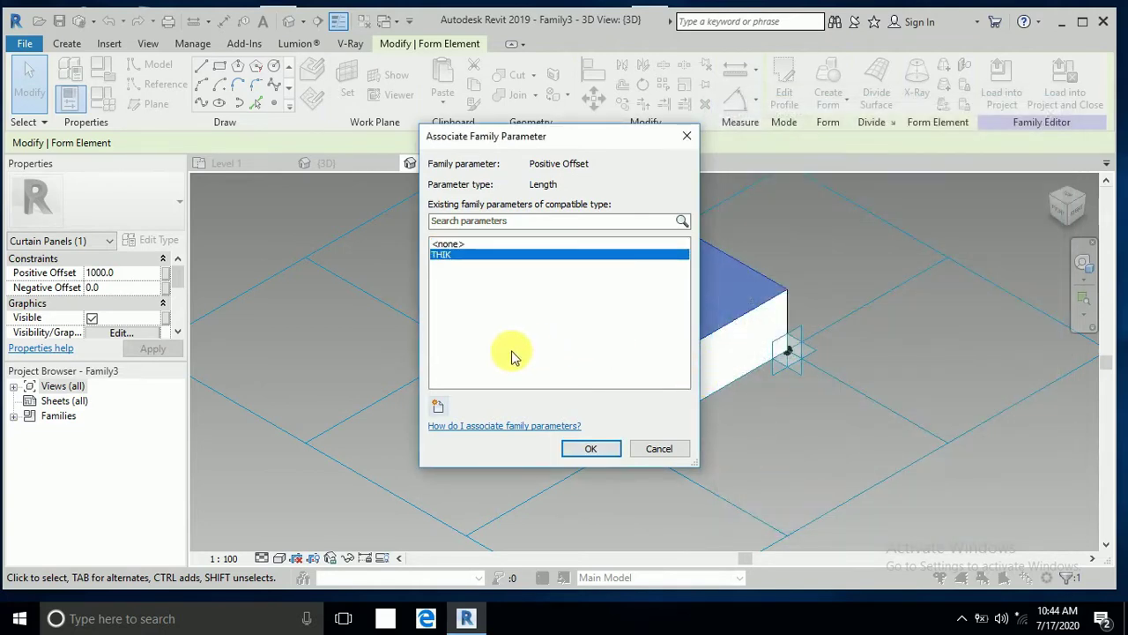
{"action": "left_click", "coordinate": [577, 452]}
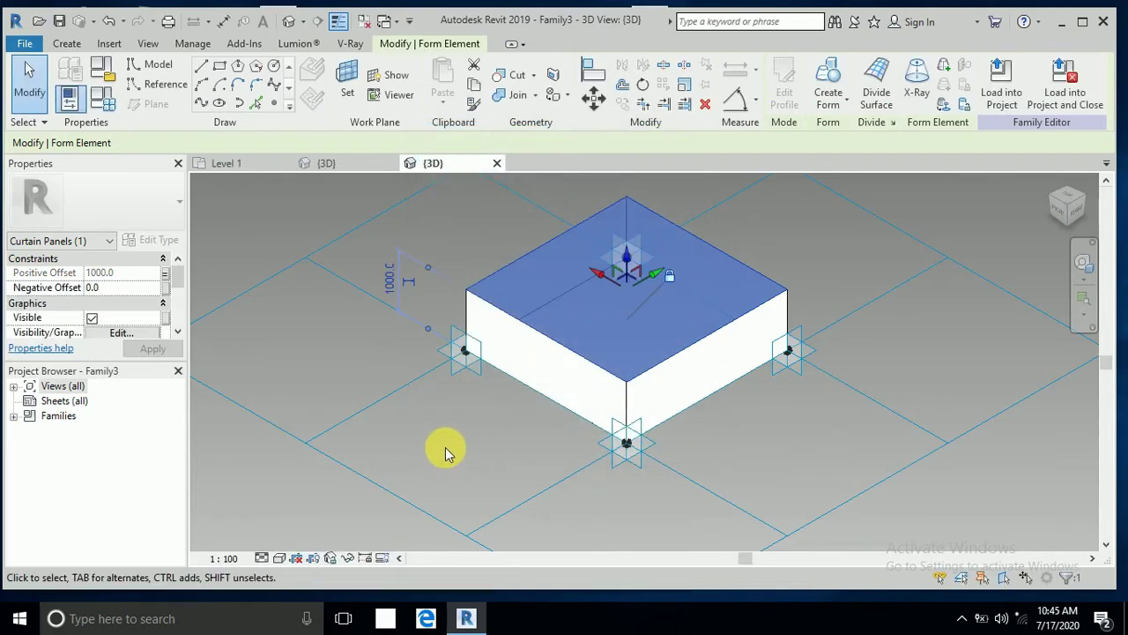
Set the THIK parameter to 10 in the family types and deselect the form.
{"action": "scroll", "coordinate": [453, 415], "scroll_direction": "down", "scroll_amount": 1}
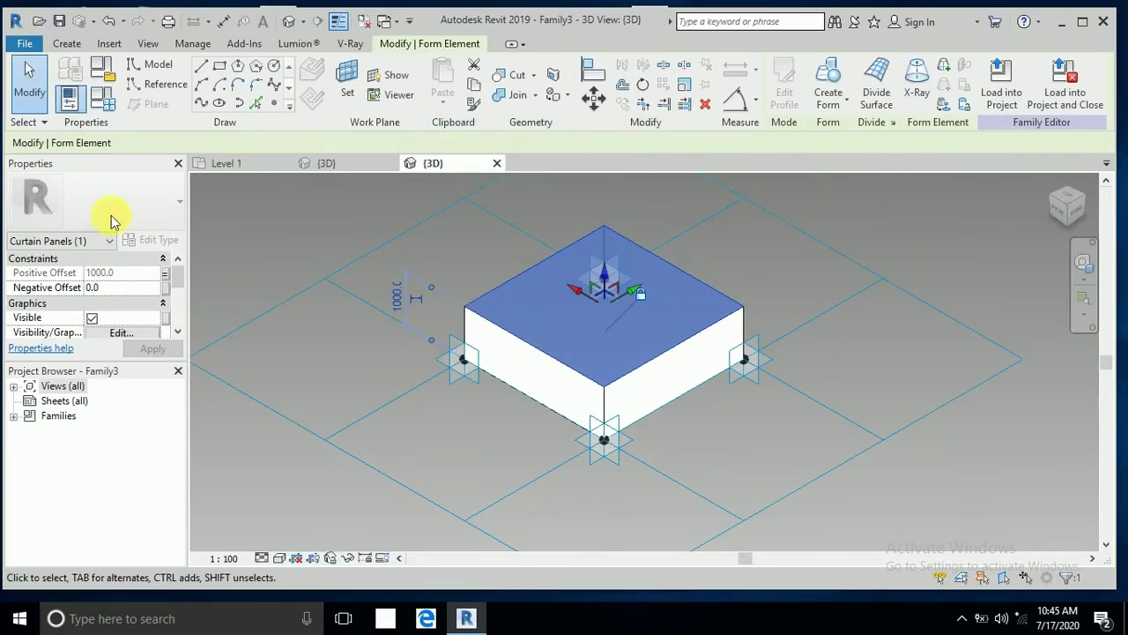
{"action": "left_click", "coordinate": [107, 104]}
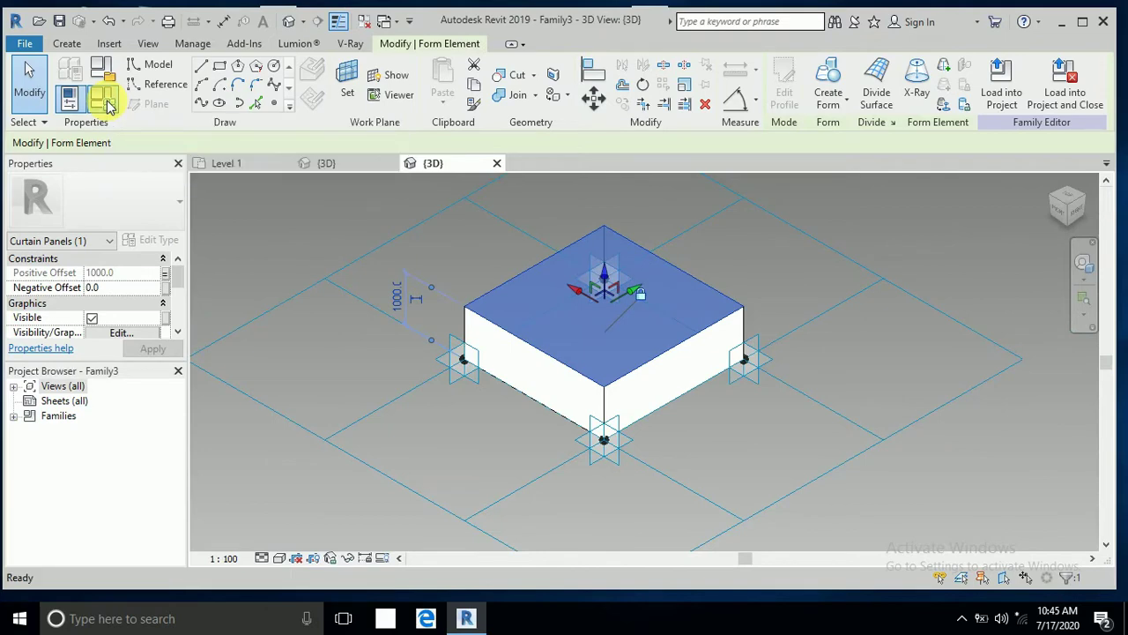
{"action": "left_click", "coordinate": [654, 267]}
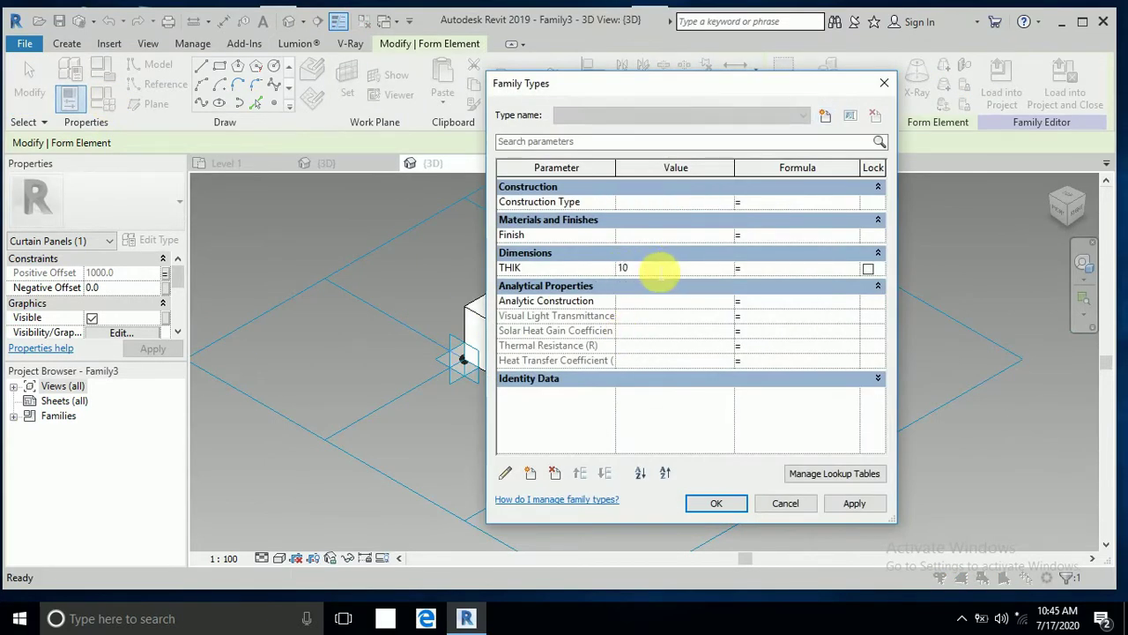
{"action": "left_click", "coordinate": [729, 508]}
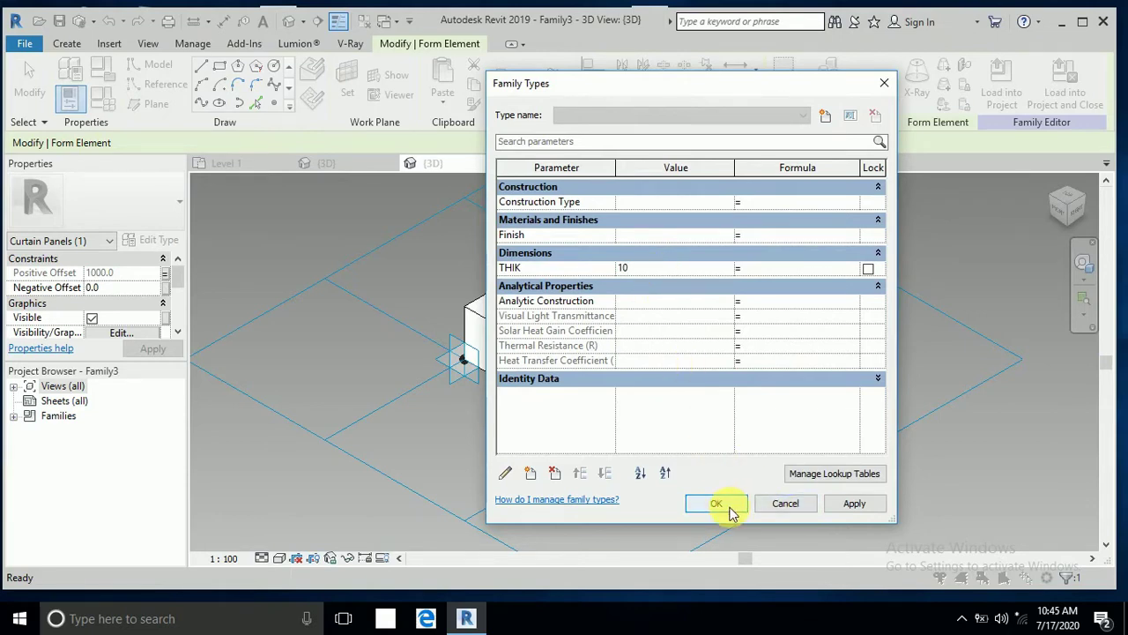
{"action": "left_click", "coordinate": [725, 507]}
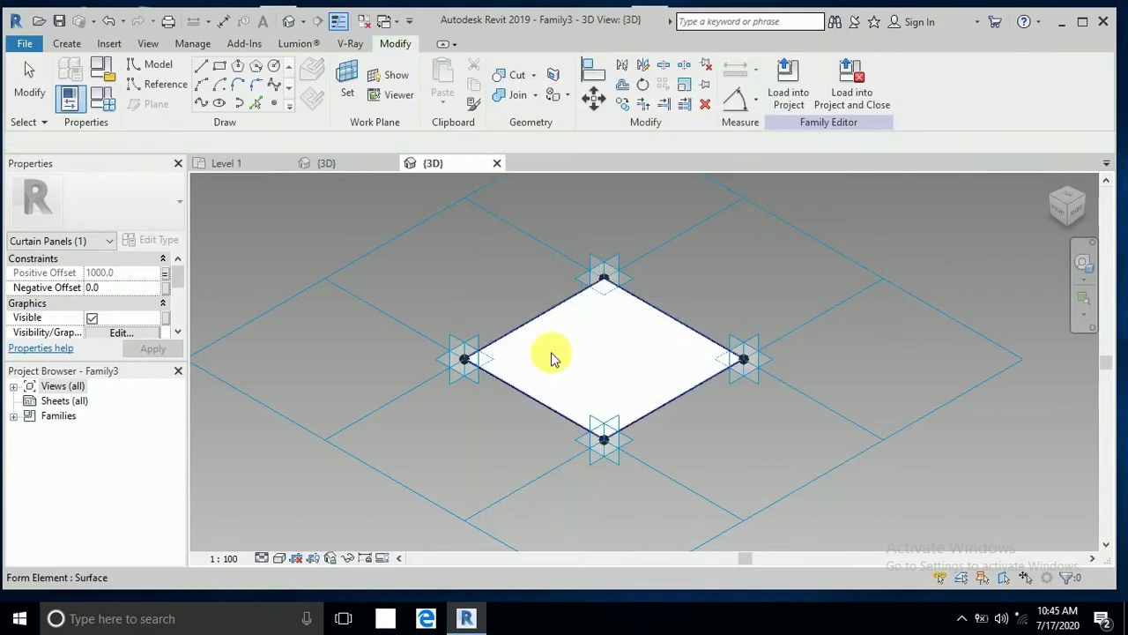
{"action": "left_click", "coordinate": [478, 473]}
Select the central panel with its points and lines, and filter the selection to Curtain Panels only.
{"action": "scroll", "coordinate": [559, 382], "scroll_direction": "up", "scroll_amount": 1}
{"action": "middle_click_drag", "start_coordinate": [542, 392], "coordinate": [589, 372]}
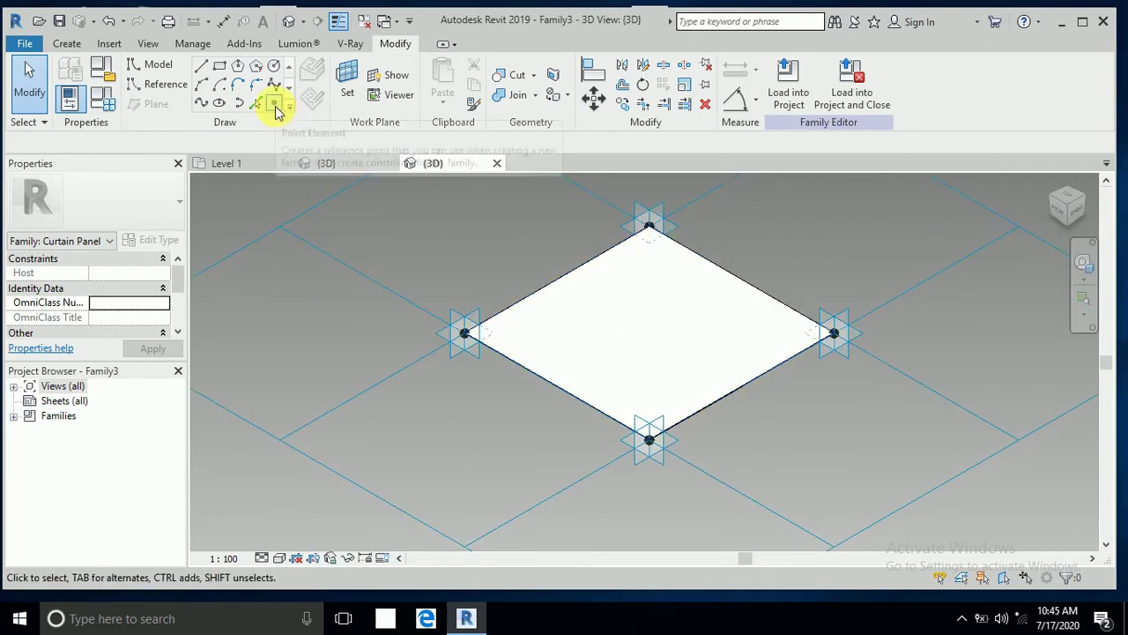
{"action": "middle_click_drag", "start_coordinate": [443, 254], "coordinate": [497, 327]}
{"action": "scroll", "coordinate": [499, 331], "scroll_direction": "down", "scroll_amount": 1}
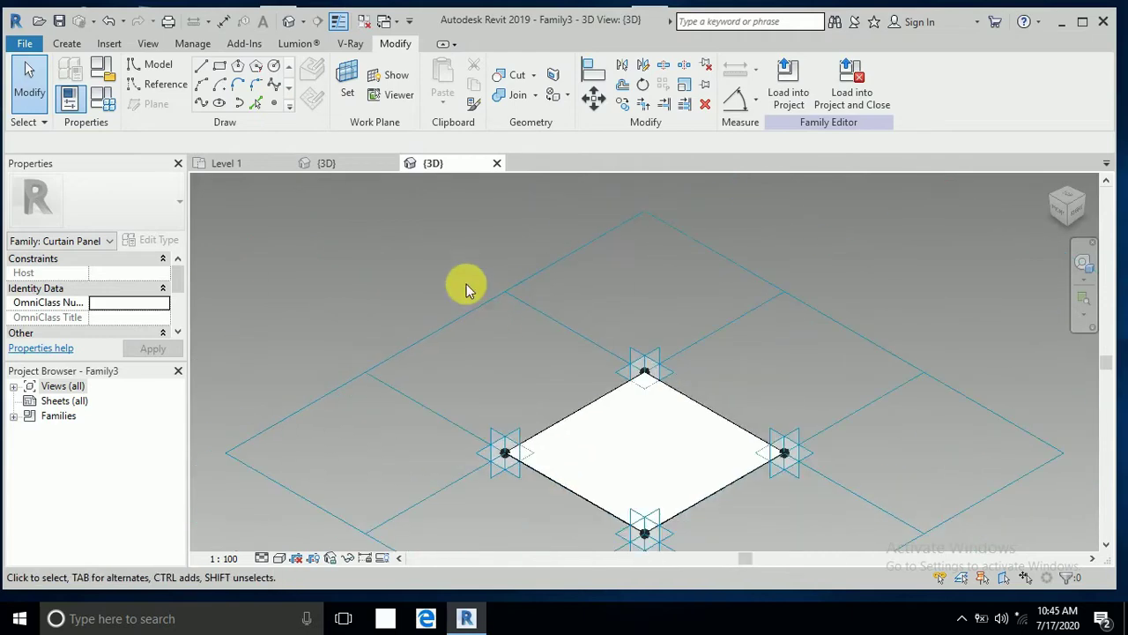
{"action": "left_click_drag", "start_coordinate": [501, 335], "coordinate": [824, 498]}
{"action": "left_click", "coordinate": [908, 79]}
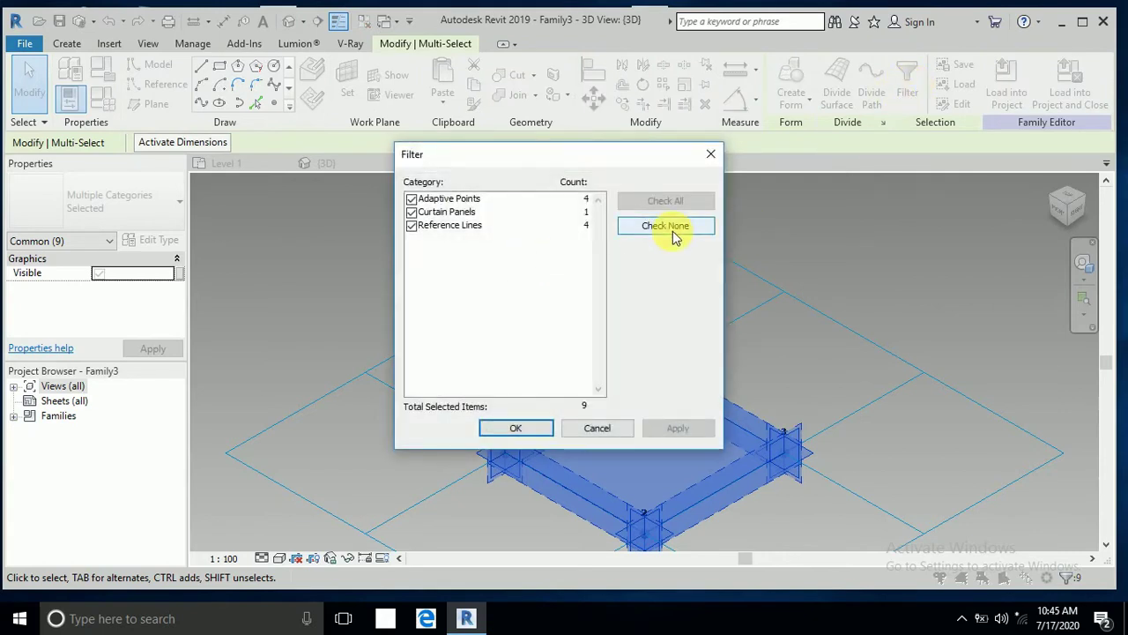
{"action": "left_click", "coordinate": [672, 229]}
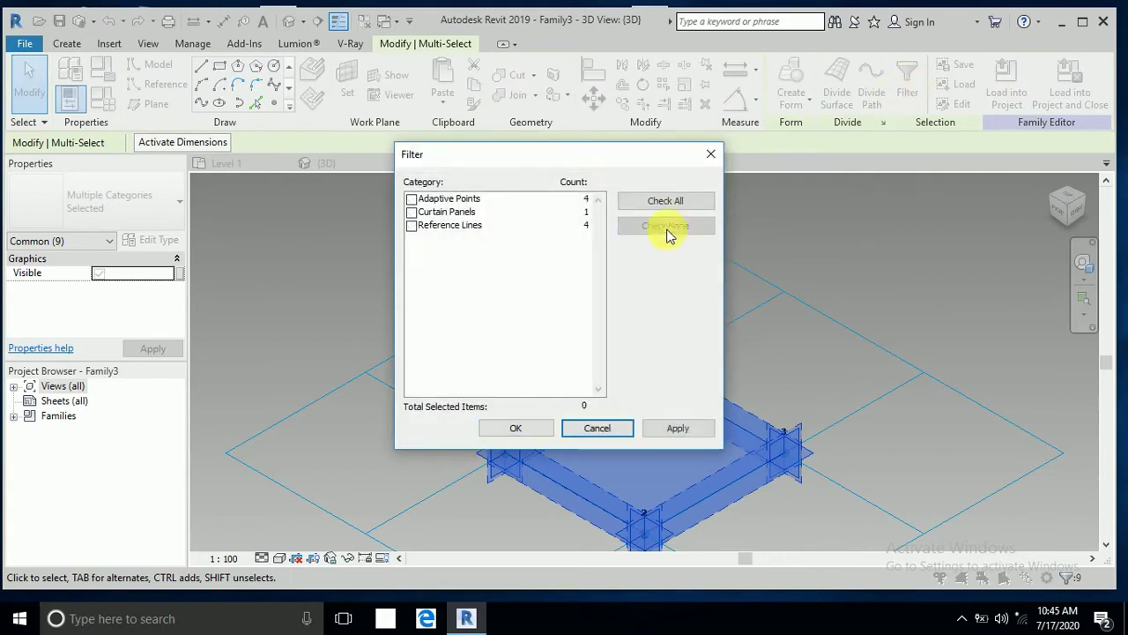
{"action": "left_click", "coordinate": [412, 216]}
{"action": "left_click", "coordinate": [548, 430]}
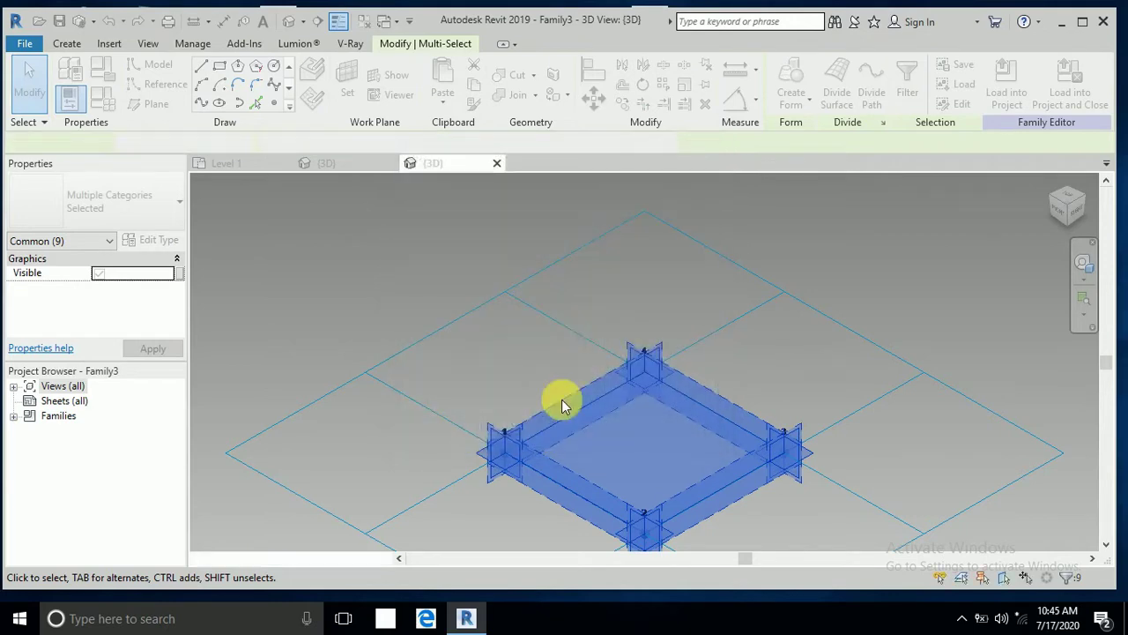
Associate the panel's Material property with a new family parameter named MATERIAL and deselect the panel.
{"action": "scroll", "coordinate": [580, 332], "scroll_direction": "down", "scroll_amount": 2}
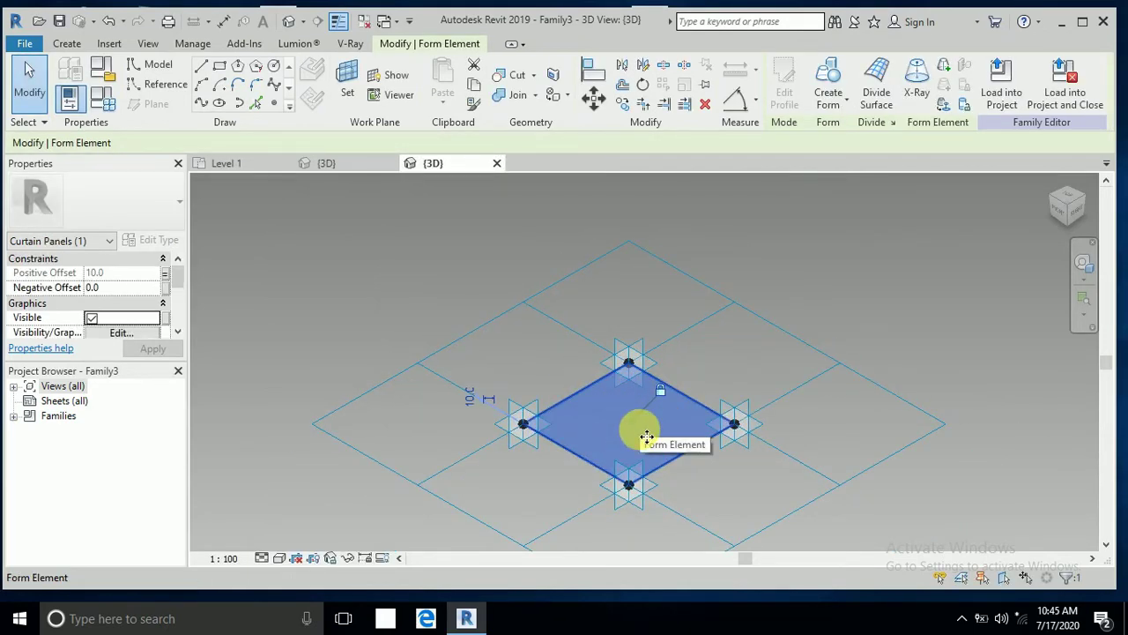
{"action": "scroll", "coordinate": [156, 322], "scroll_direction": "down", "scroll_amount": 3}
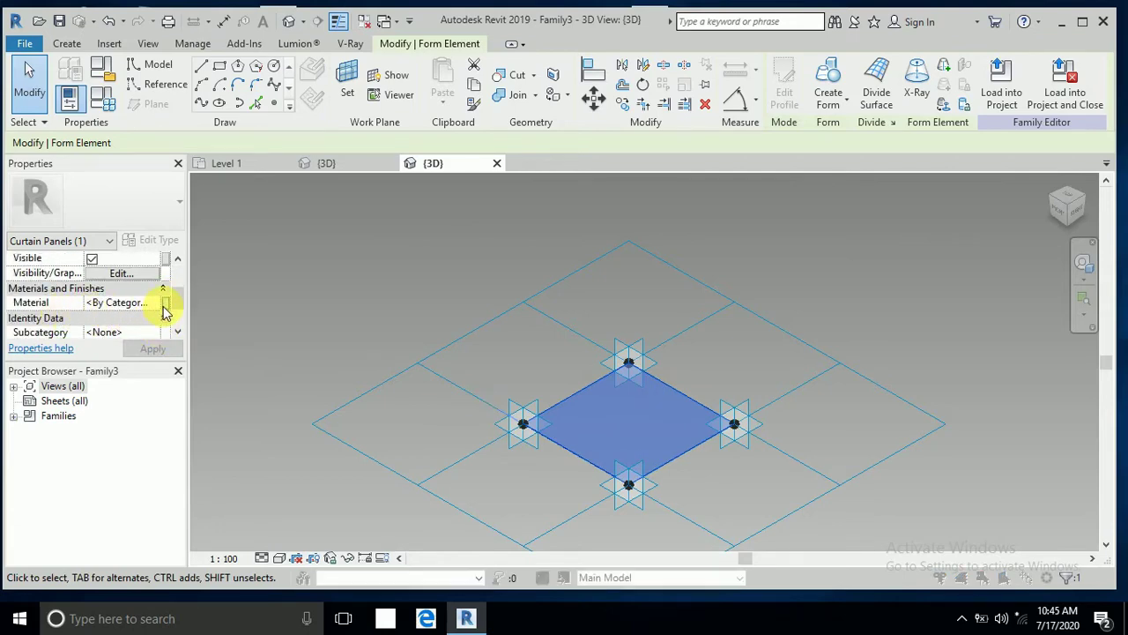
{"action": "left_click", "coordinate": [164, 303]}
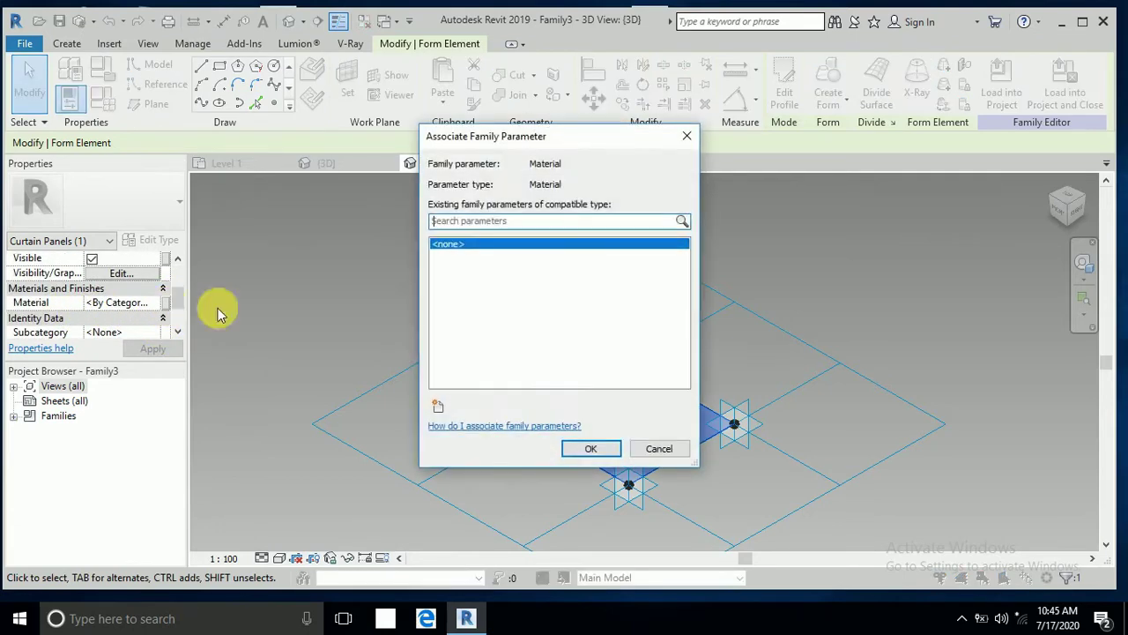
{"action": "left_click", "coordinate": [438, 409]}
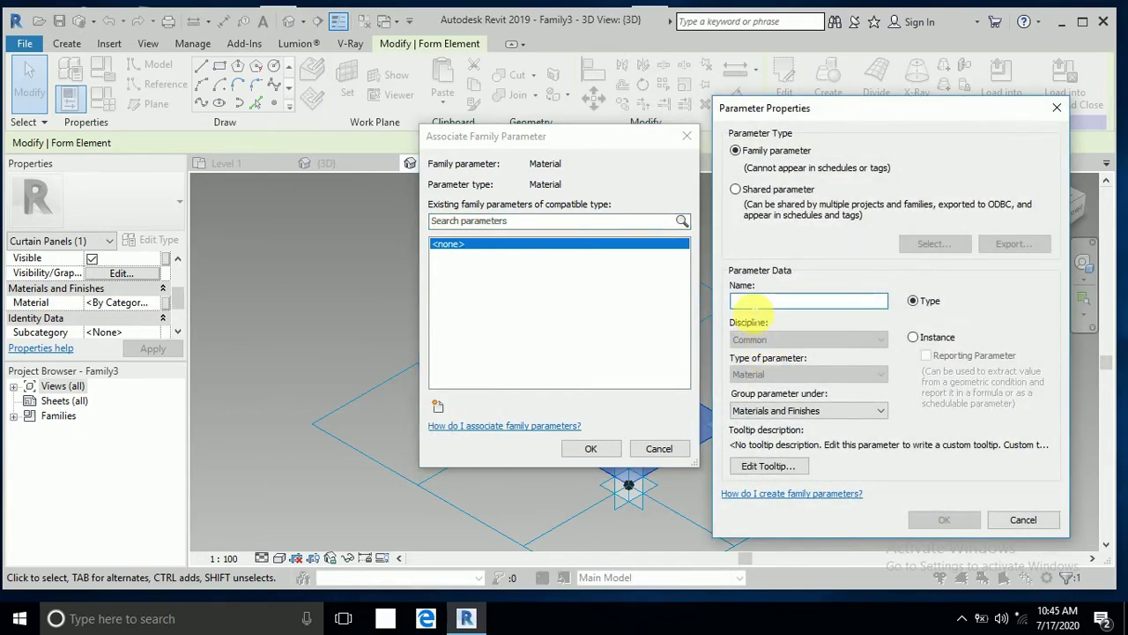
{"action": "type", "text": "MATERIAL"}
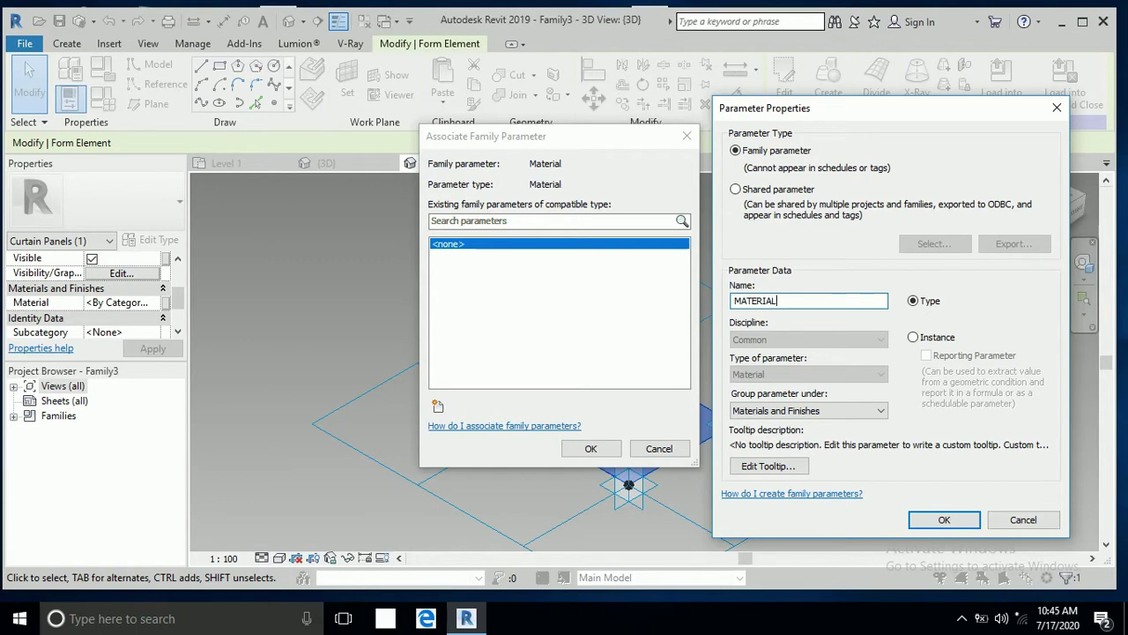
{"action": "left_click", "coordinate": [943, 520]}
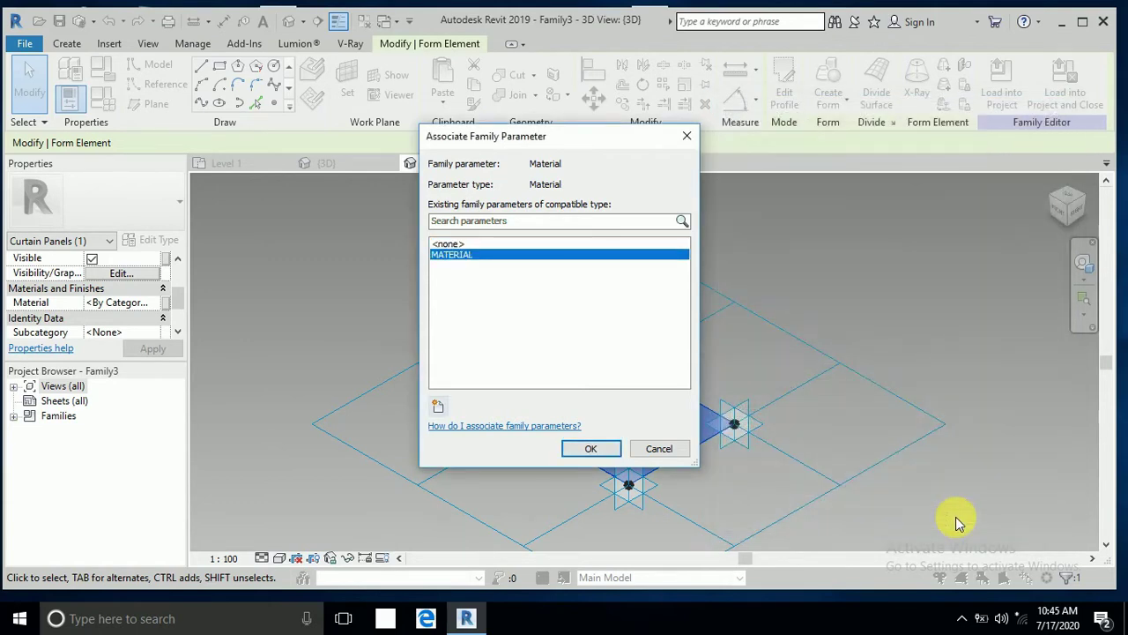
{"action": "left_click", "coordinate": [598, 449]}
{"action": "left_click", "coordinate": [427, 302]}
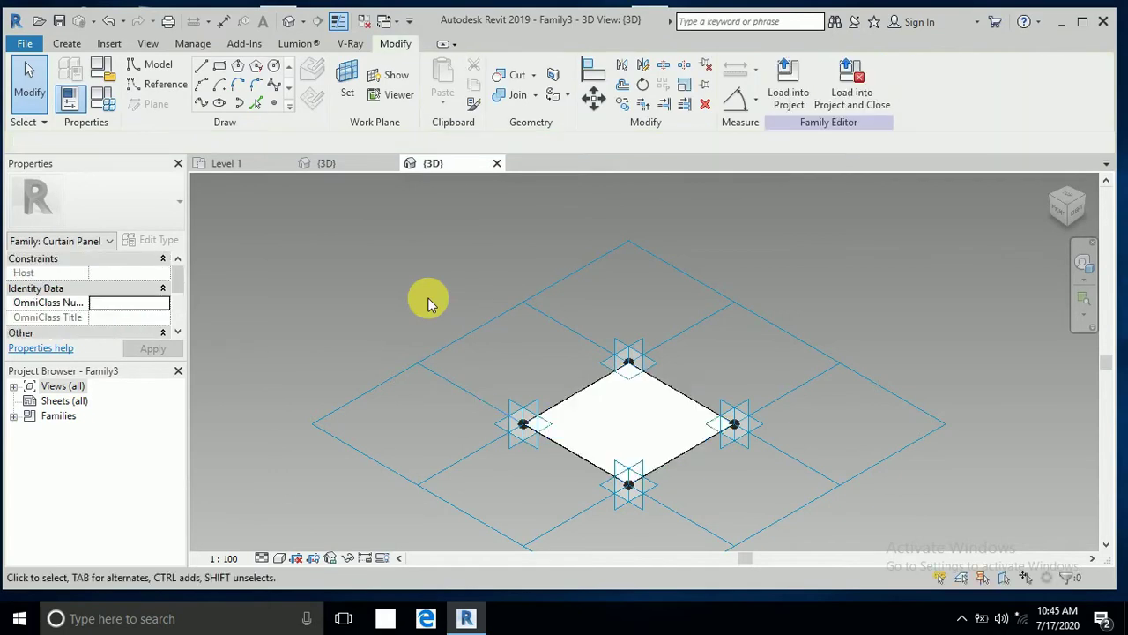
Open the material choice for the MATERIAL parameter in the family types and create a new material.
{"action": "left_click", "coordinate": [110, 102]}
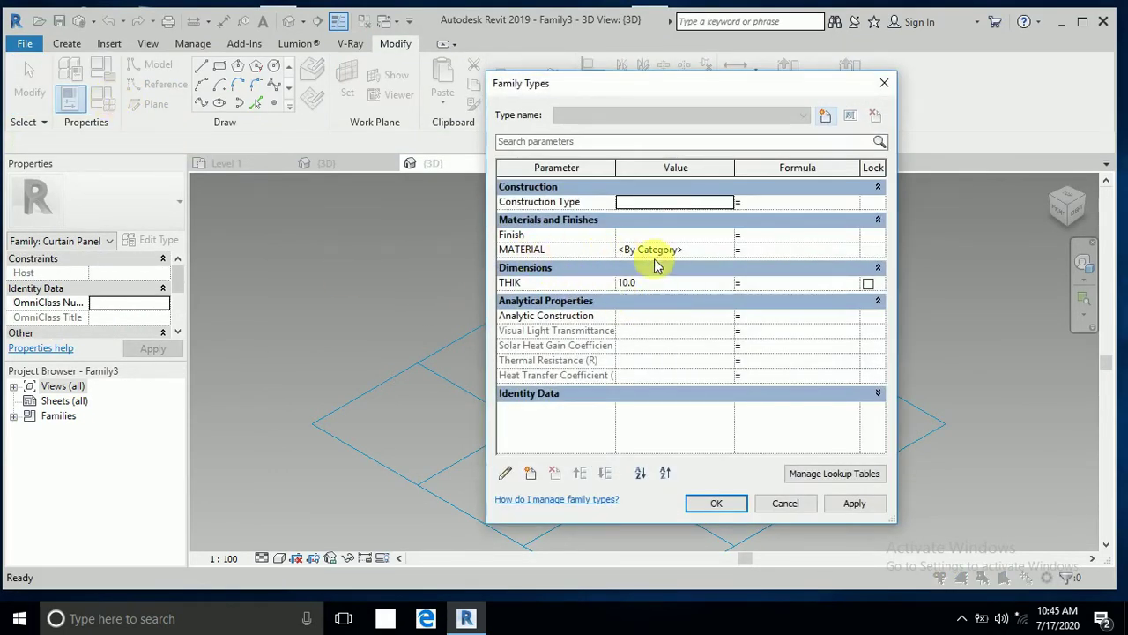
{"action": "left_click", "coordinate": [721, 251]}
{"action": "left_click", "coordinate": [727, 251]}
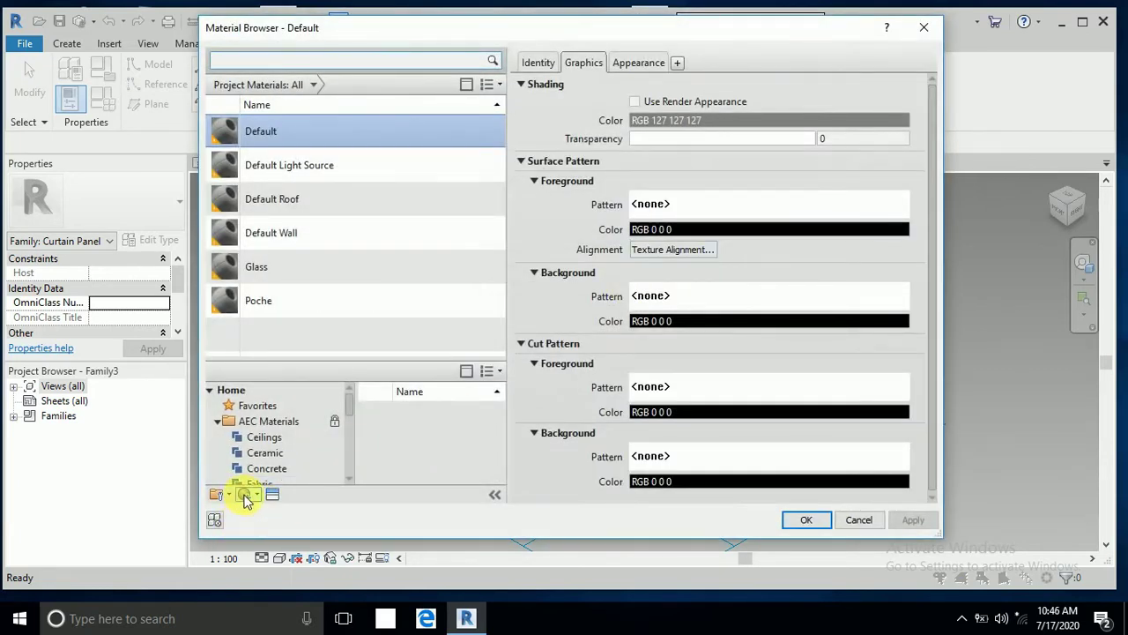
{"action": "left_click", "coordinate": [247, 497]}
{"action": "left_click", "coordinate": [253, 511]}
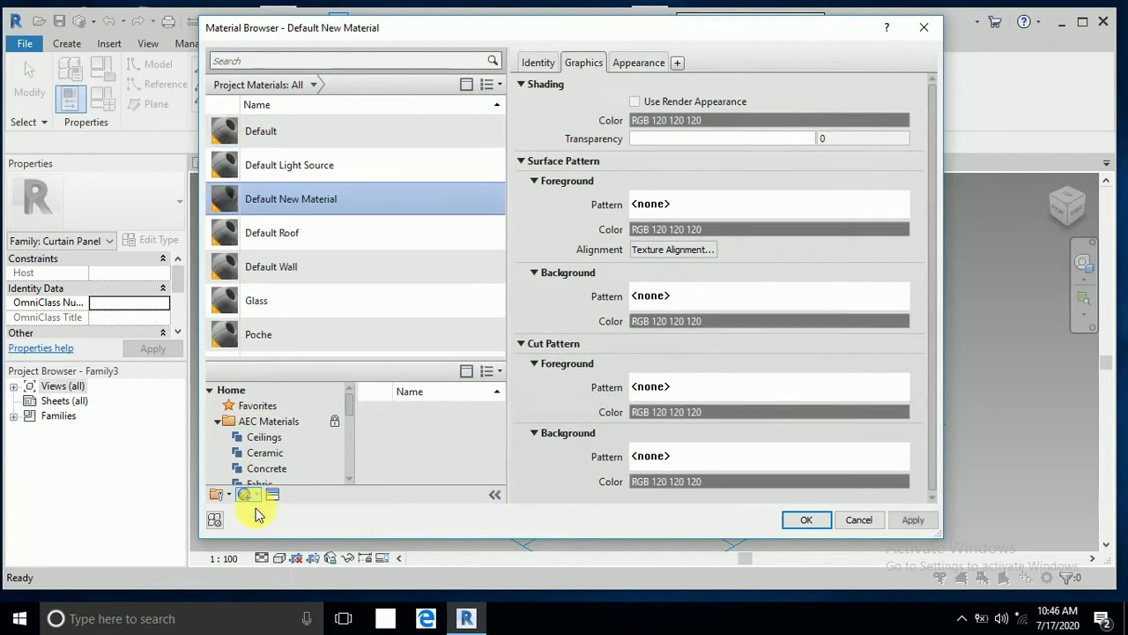
Rename the new material as GLASS ALBAHAR and select it in the project materials.
{"action": "left_click", "coordinate": [285, 216]}
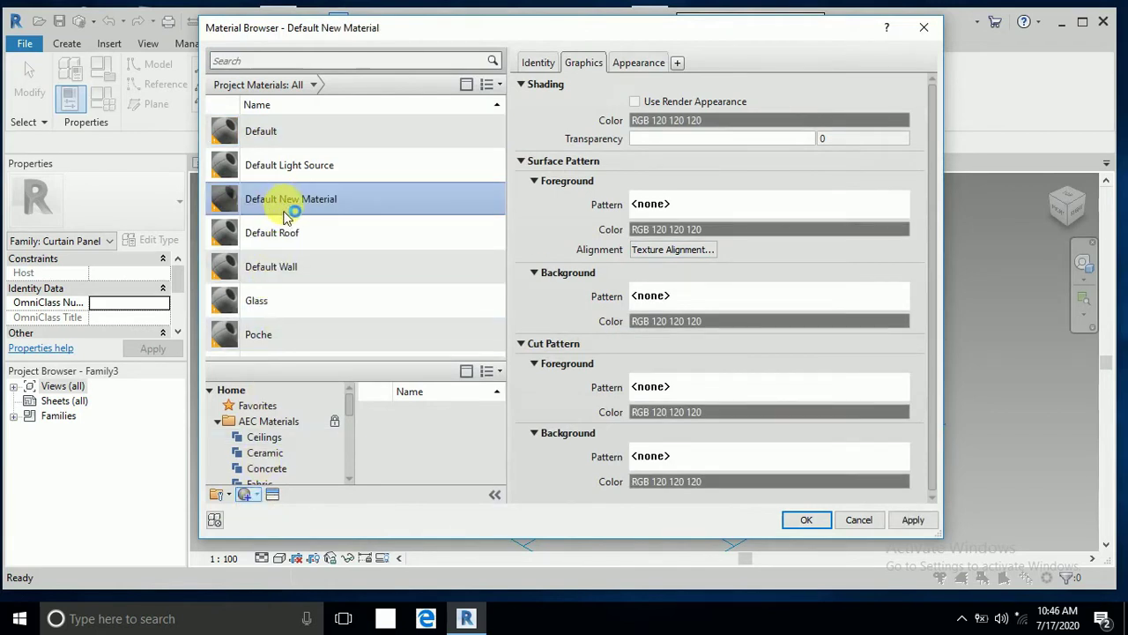
{"action": "right_click", "coordinate": [316, 201]}
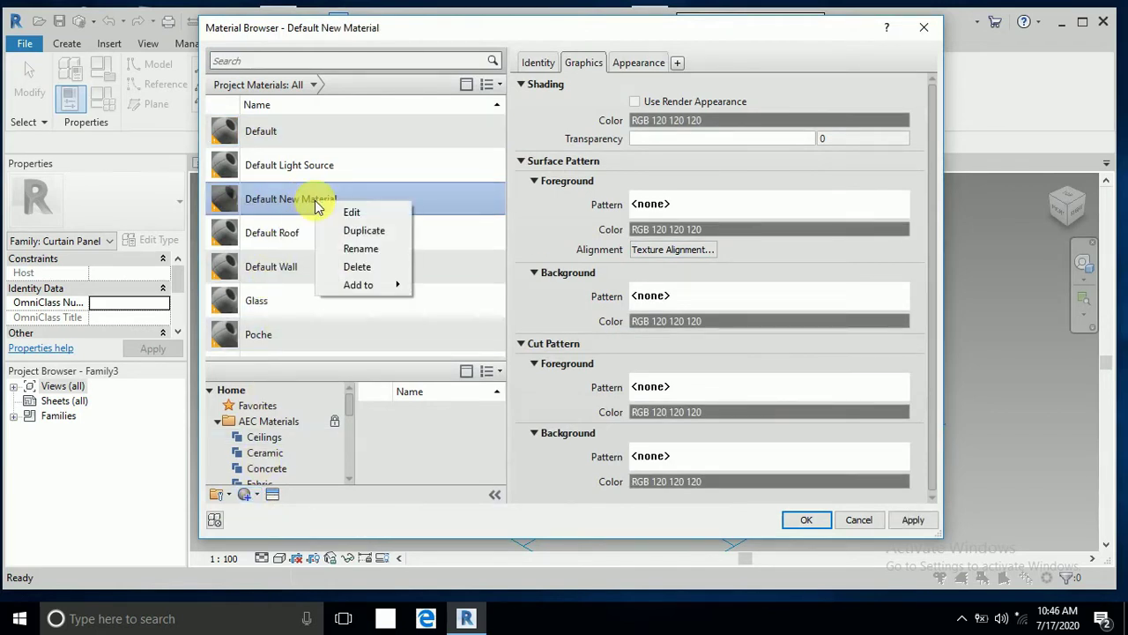
{"action": "left_click", "coordinate": [327, 250]}
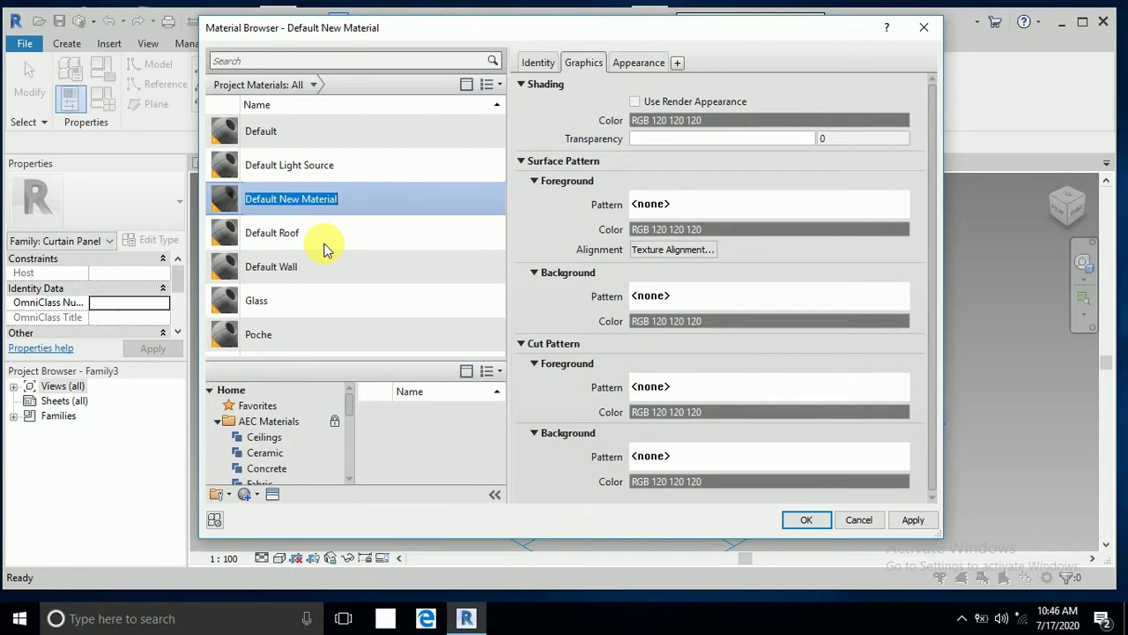
{"action": "type", "text": "GLA"}
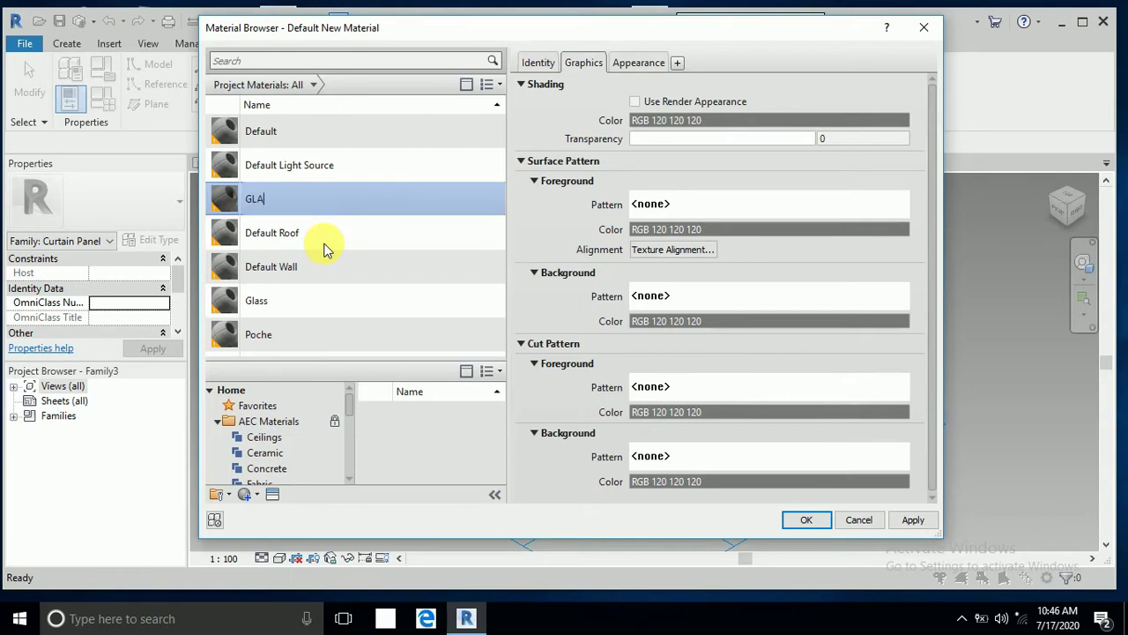
{"action": "type", "text": "SS ALBAHAR"}
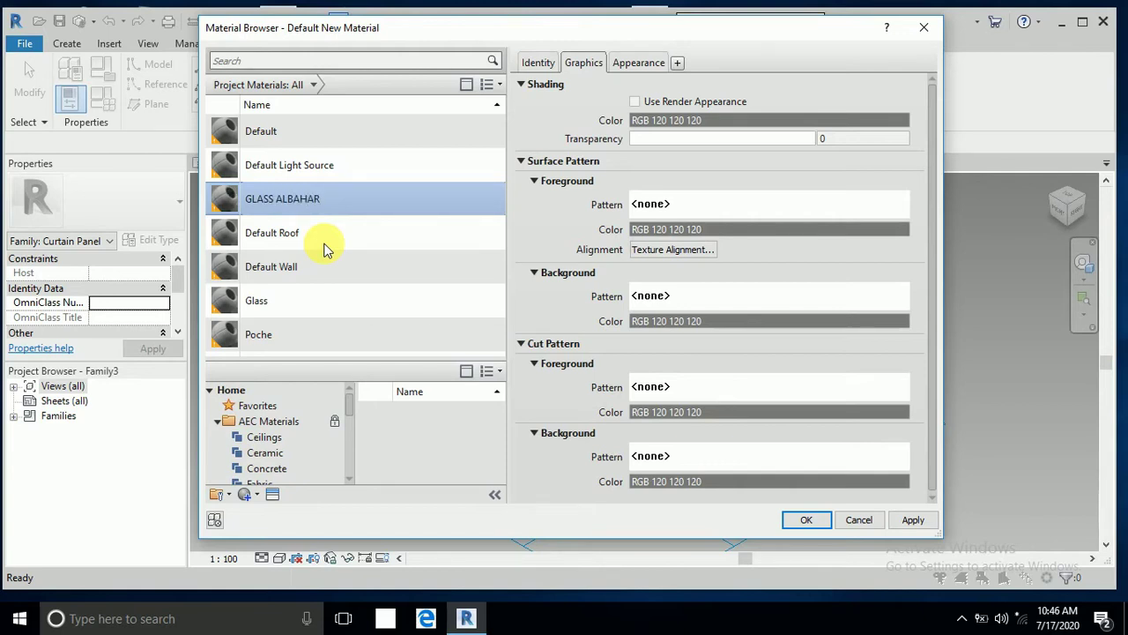
{"action": "left_click", "coordinate": [397, 227]}
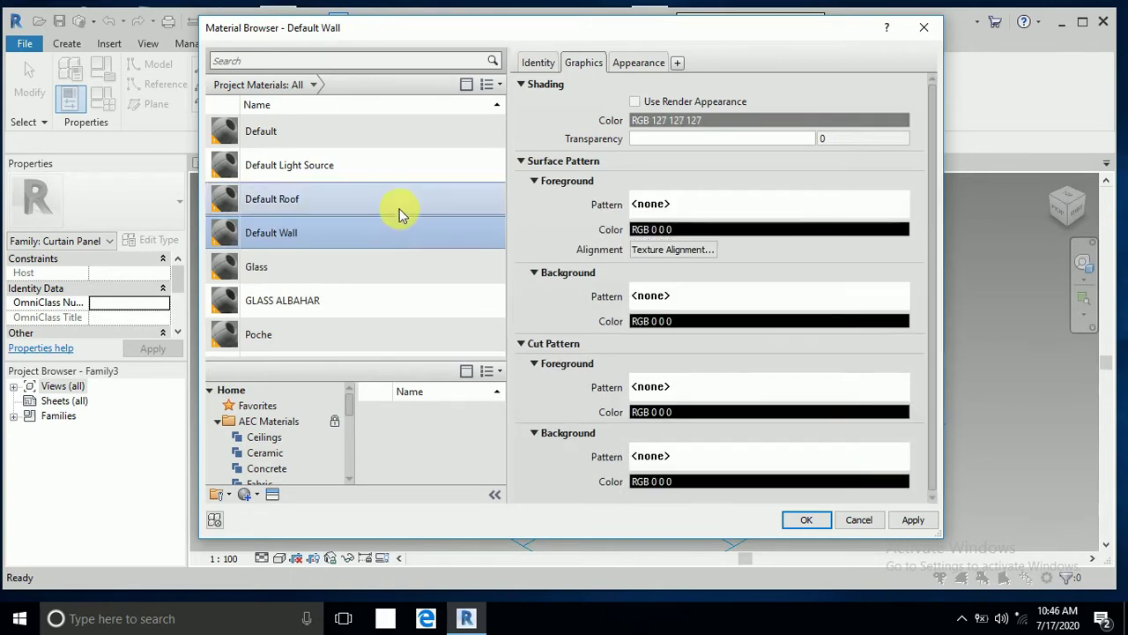
{"action": "left_click", "coordinate": [359, 303]}
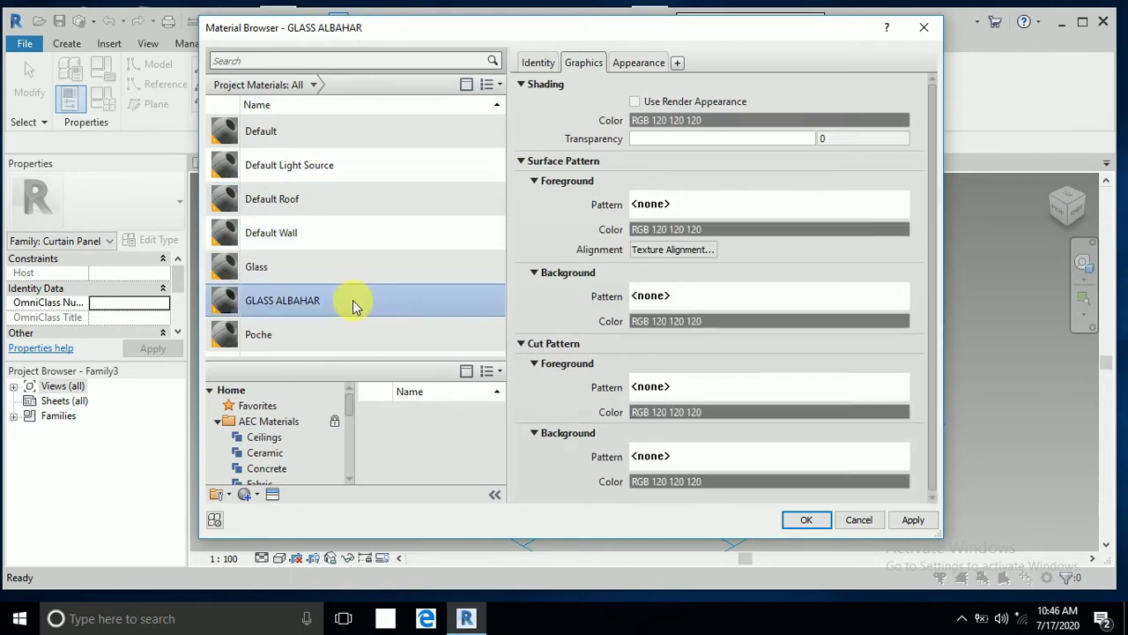
Set the generic appearance color of GLASS ALBAHAR to violet-blue RGB 73 41 199.
{"action": "left_click", "coordinate": [636, 64]}
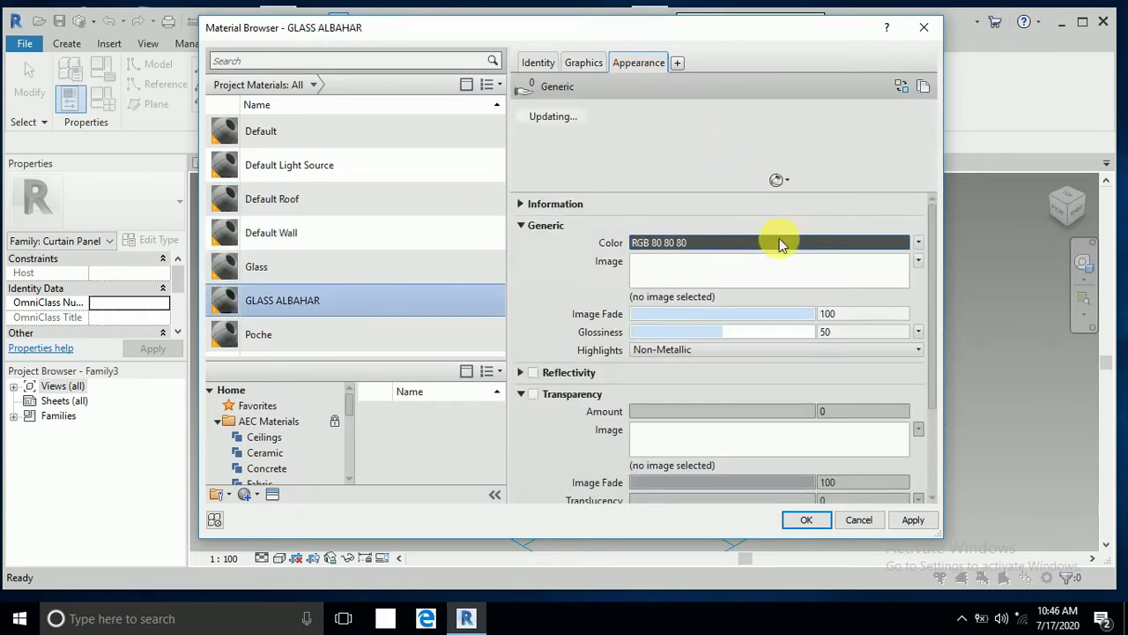
{"action": "left_click", "coordinate": [714, 245]}
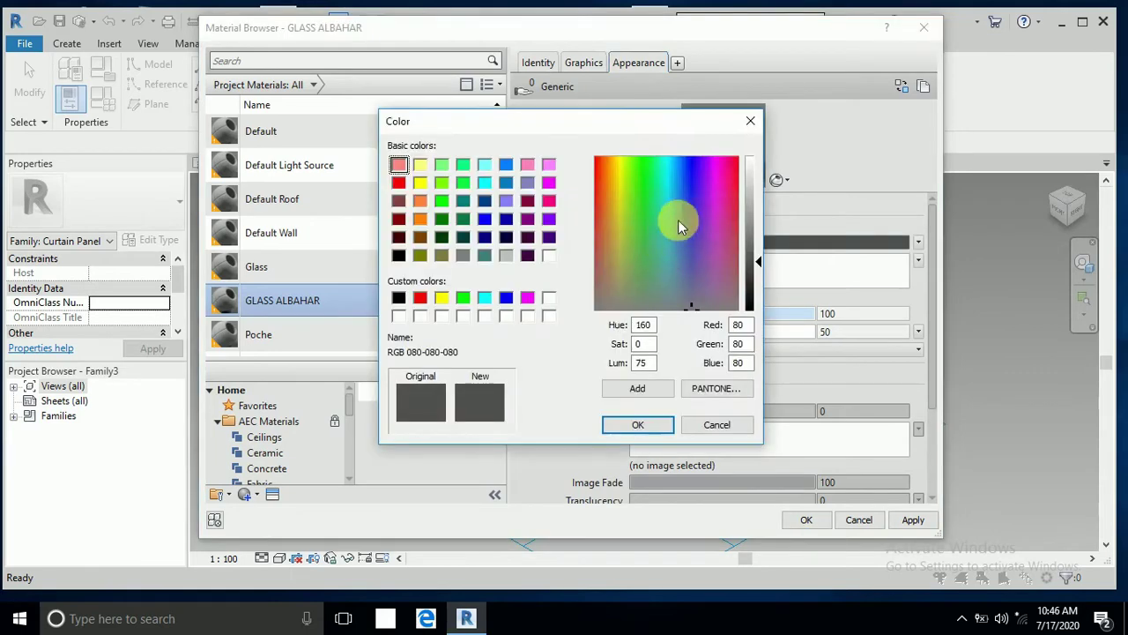
{"action": "left_click", "coordinate": [692, 217]}
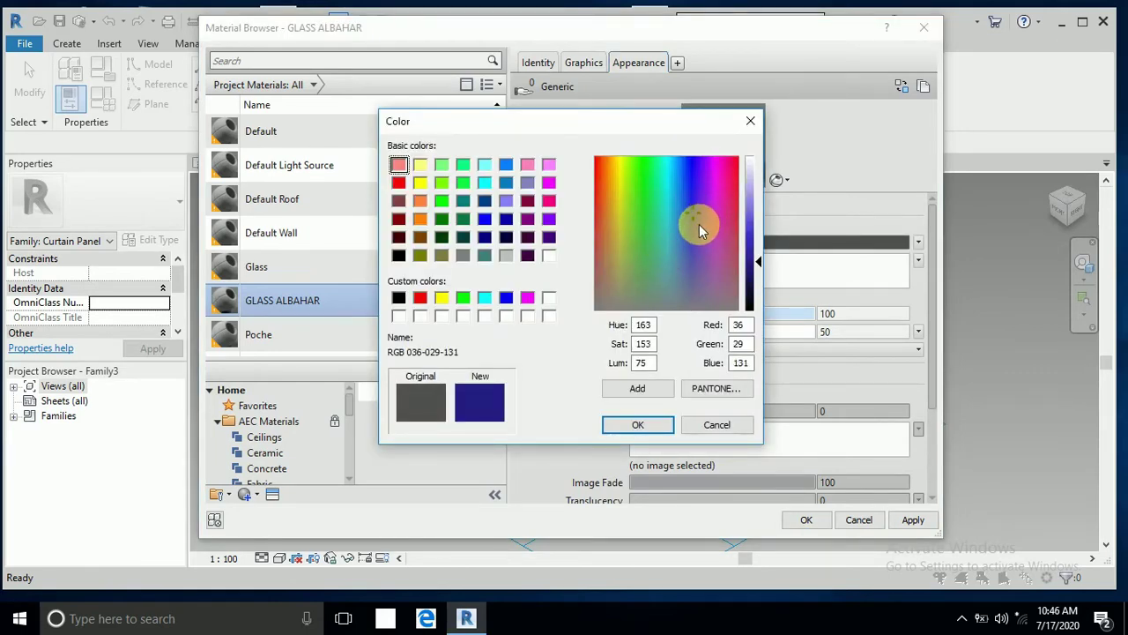
{"action": "left_click_drag", "start_coordinate": [694, 215], "coordinate": [696, 208]}
{"action": "left_click_drag", "start_coordinate": [749, 257], "coordinate": [748, 238]}
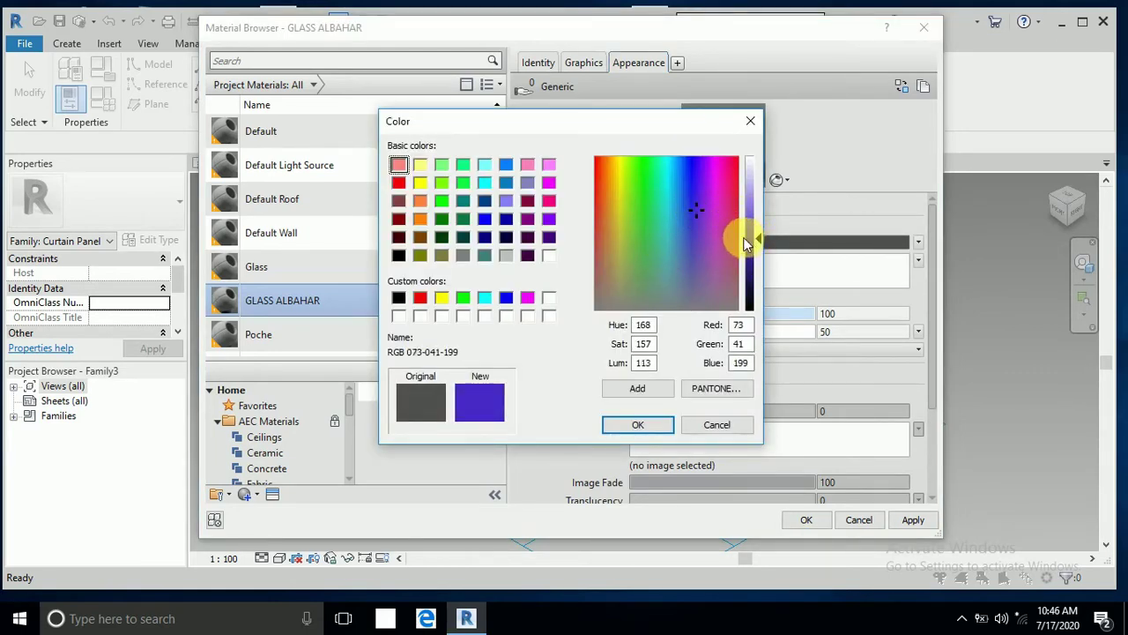
{"action": "left_click", "coordinate": [650, 426]}
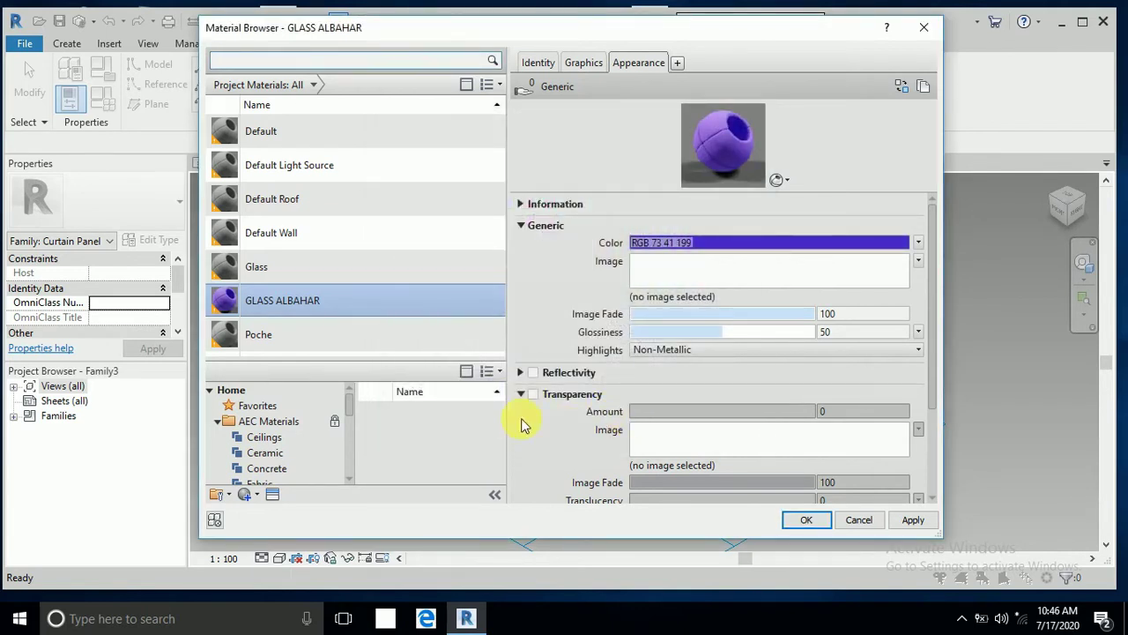
Enable transparency for GLASS ALBAHAR with an amount of 57 and set its glossiness to 51.
{"action": "left_click", "coordinate": [533, 396]}
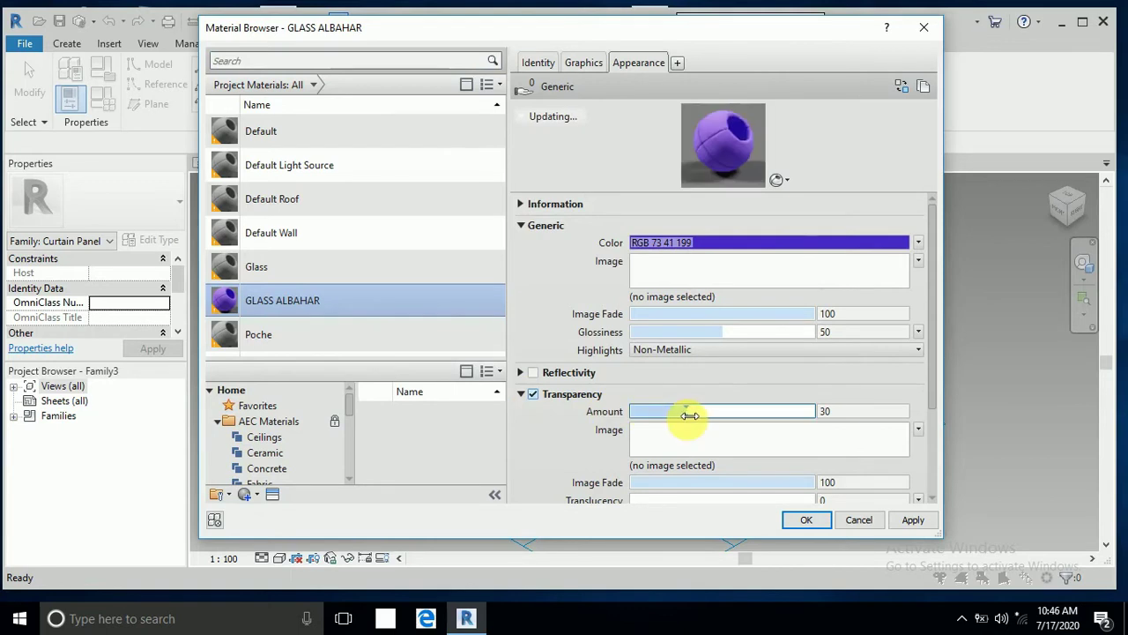
{"action": "left_click_drag", "start_coordinate": [687, 414], "coordinate": [742, 414]}
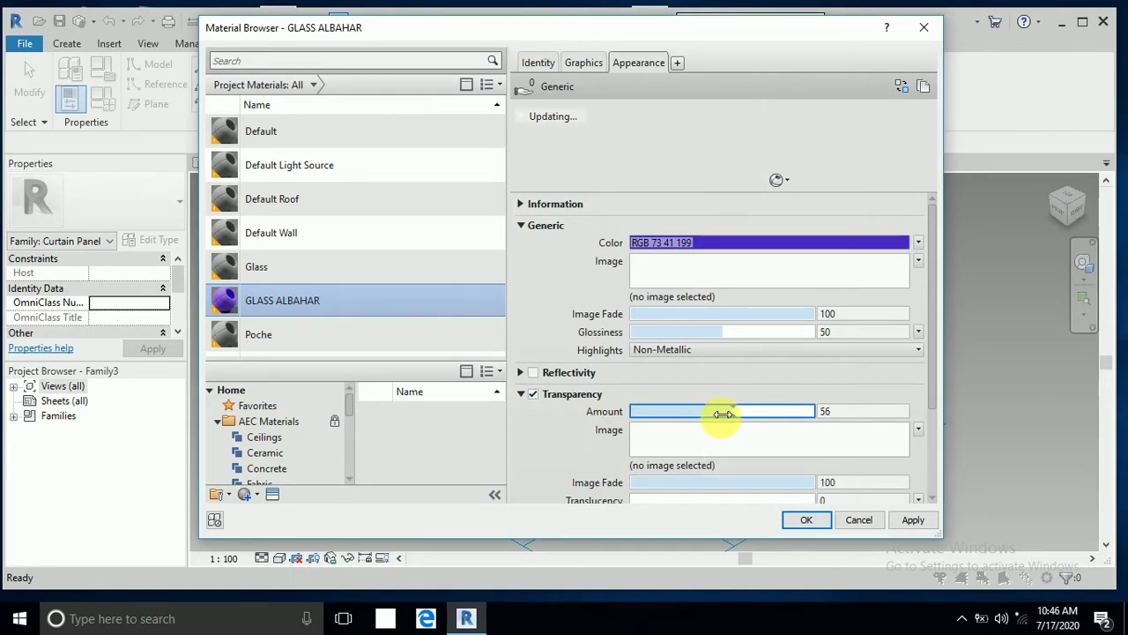
{"action": "left_click", "coordinate": [726, 331]}
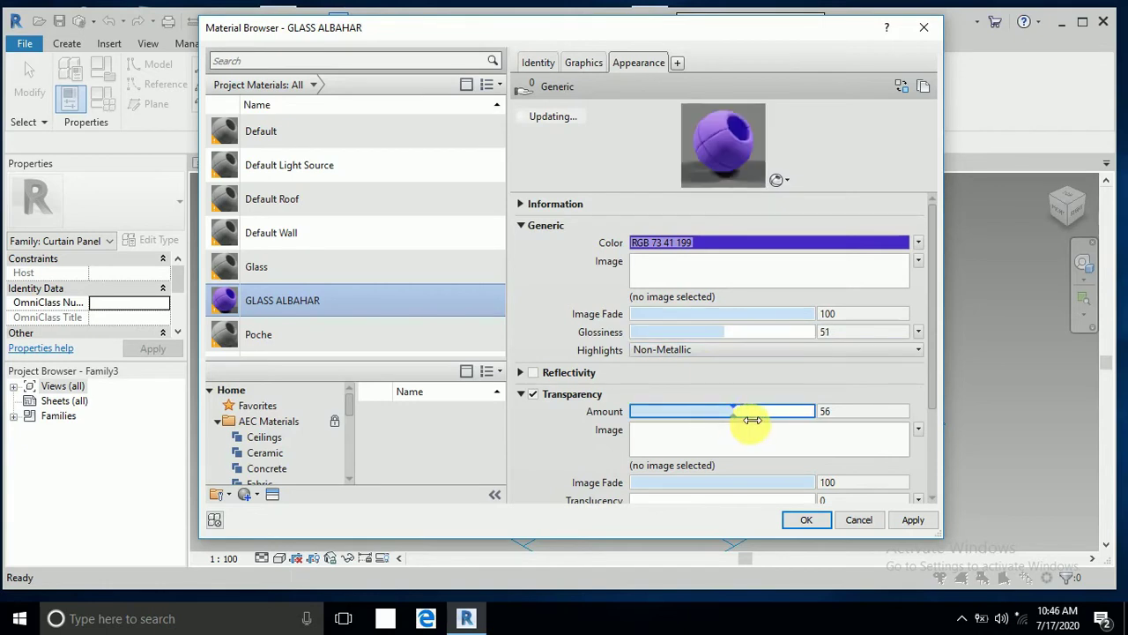
{"action": "left_click_drag", "start_coordinate": [742, 419], "coordinate": [807, 413]}
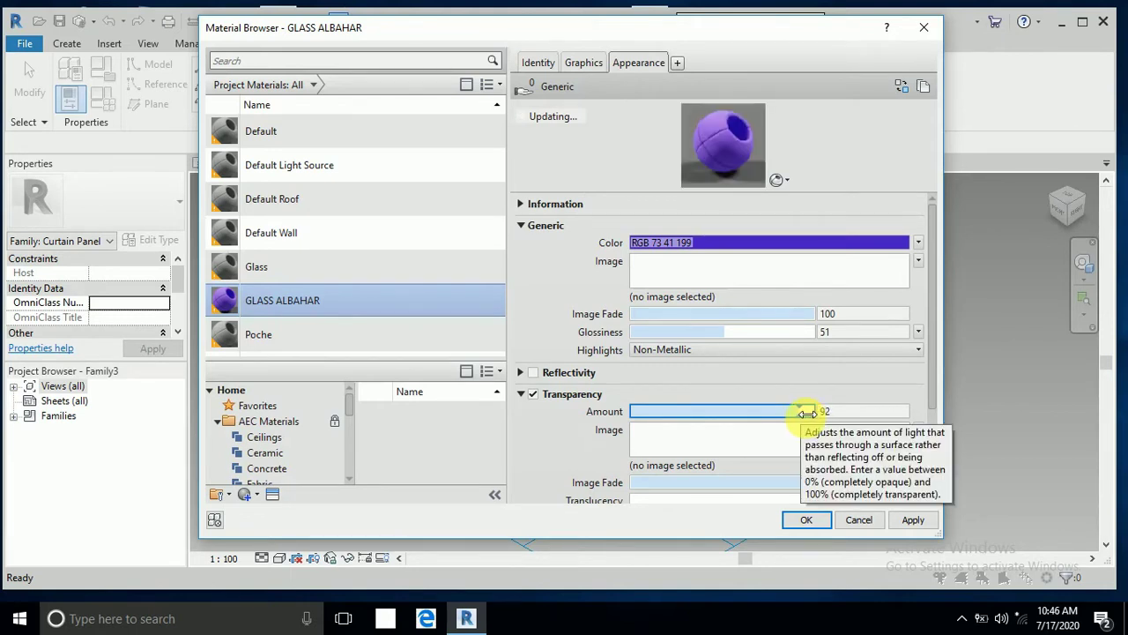
{"action": "scroll", "coordinate": [720, 392], "scroll_direction": "down", "scroll_amount": 1}
{"action": "left_click", "coordinate": [738, 370]}
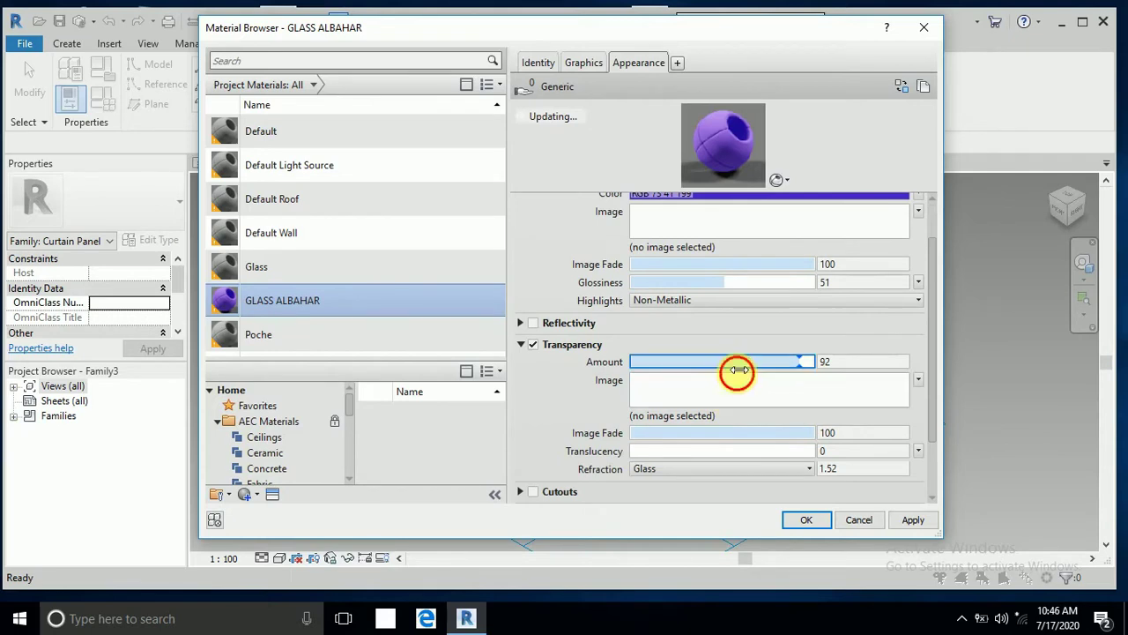
{"action": "left_click_drag", "start_coordinate": [728, 368], "coordinate": [670, 370]}
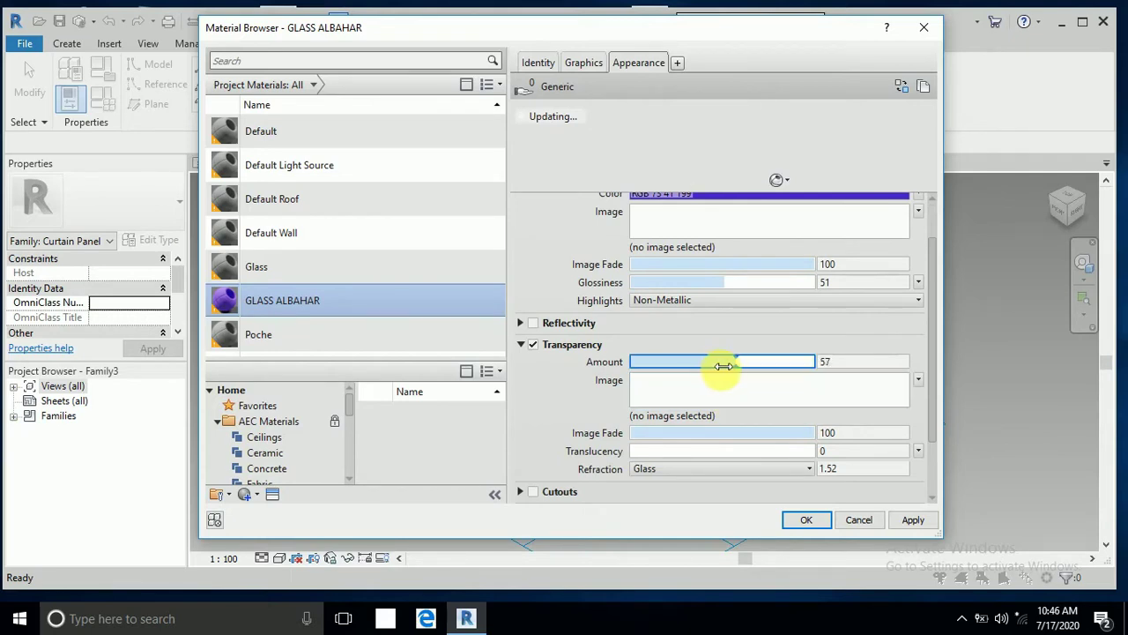
Apply the material changes, assign GLASS ALBAHAR to the MATERIAL parameter and accept the family types.
{"action": "left_click", "coordinate": [913, 519]}
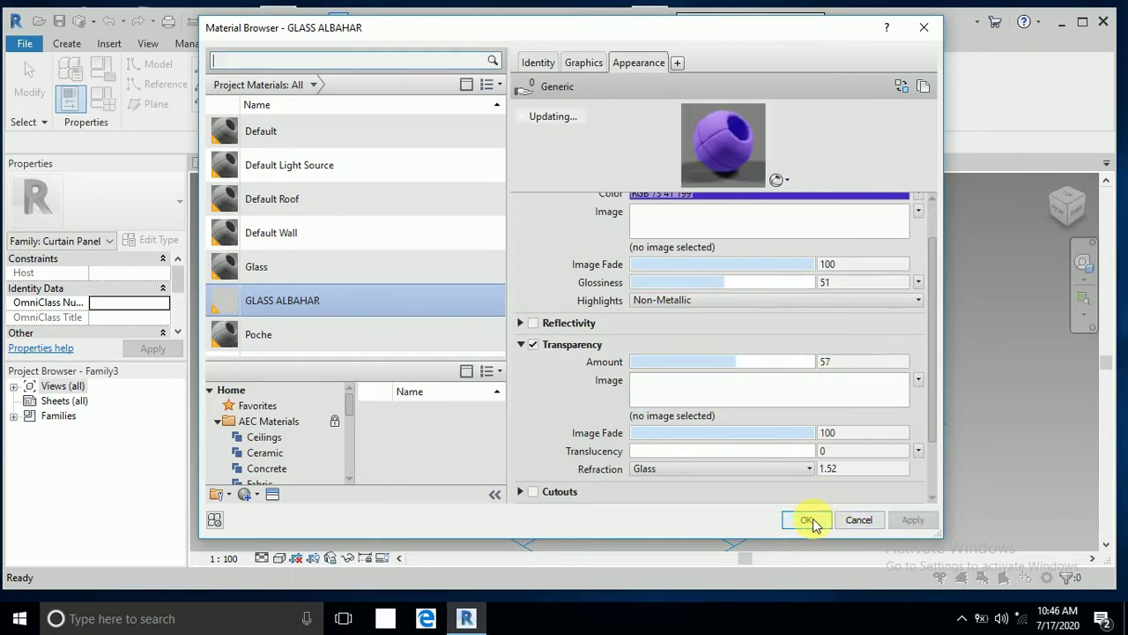
{"action": "left_click", "coordinate": [808, 520]}
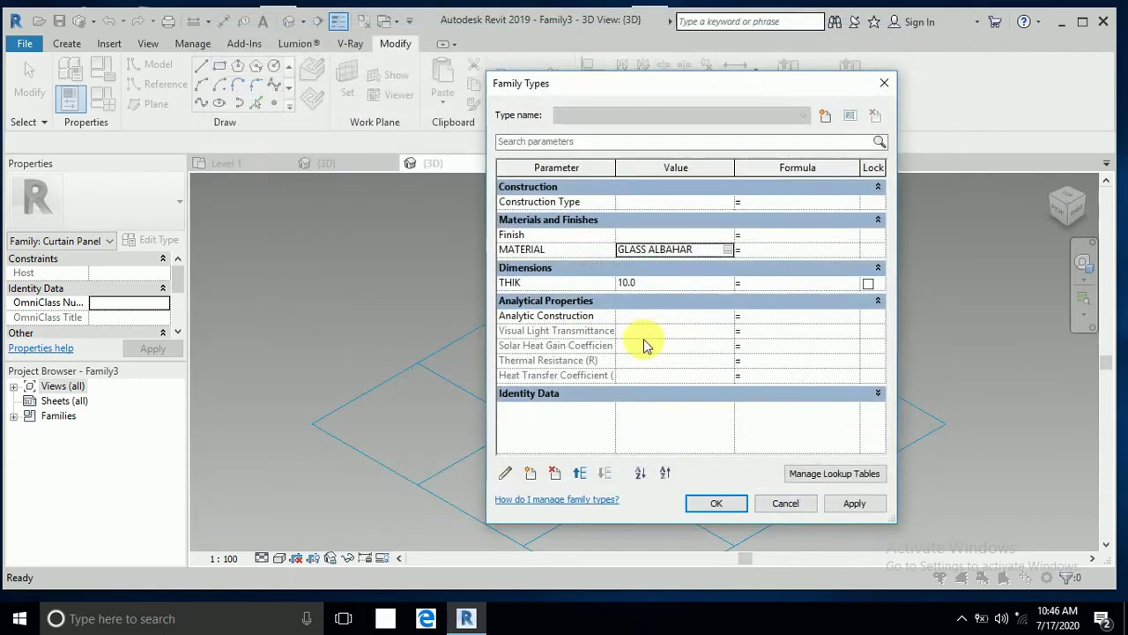
{"action": "left_click", "coordinate": [711, 503]}
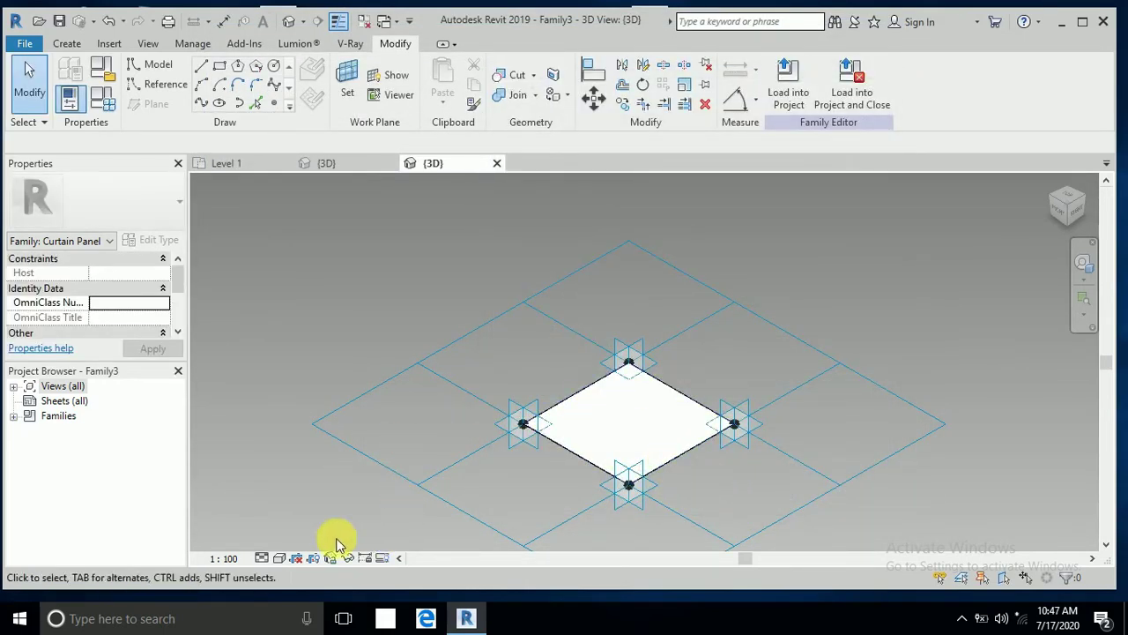
Set the 3D view's visual style to Realistic and examine the glass material on the central panel.
{"action": "left_click", "coordinate": [278, 559]}
{"action": "left_click", "coordinate": [297, 522]}
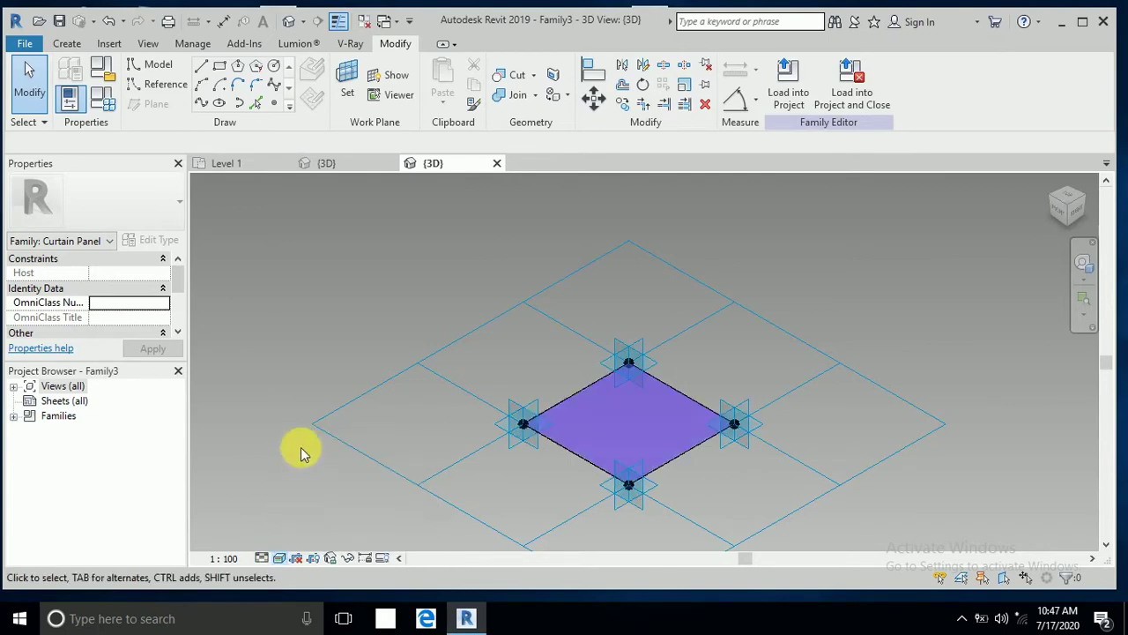
{"action": "scroll", "coordinate": [610, 431], "scroll_direction": "up", "scroll_amount": 2}
{"action": "scroll", "coordinate": [741, 388], "scroll_direction": "up", "scroll_amount": 1}
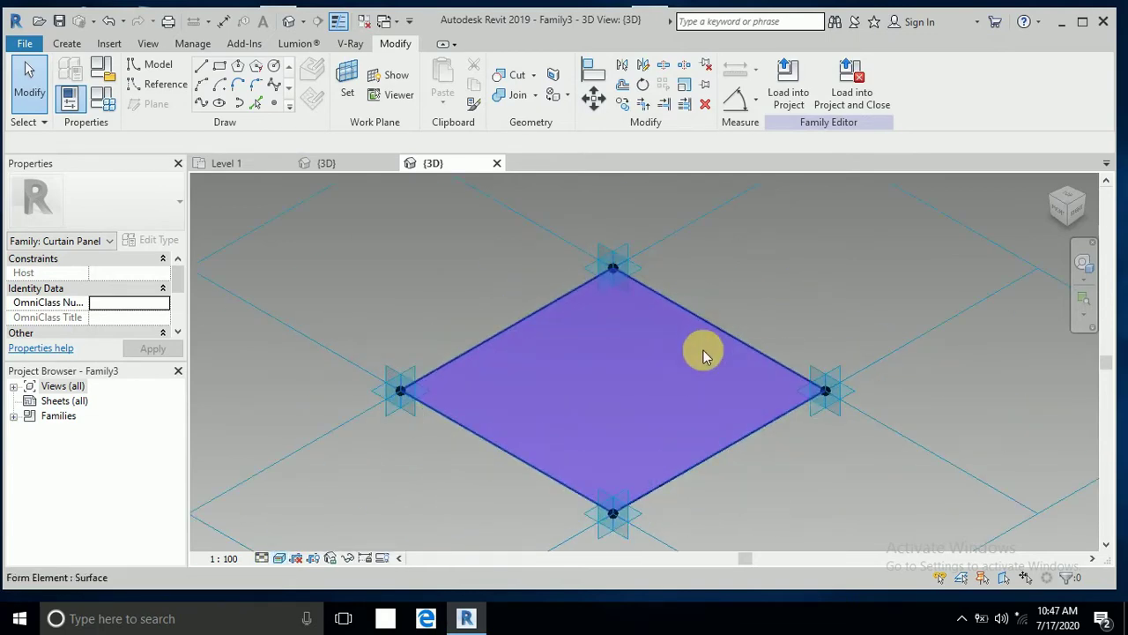
{"action": "scroll", "coordinate": [723, 396], "scroll_direction": "down", "scroll_amount": 1}
{"action": "middle_click_drag", "start_coordinate": [762, 469], "coordinate": [755, 470]}
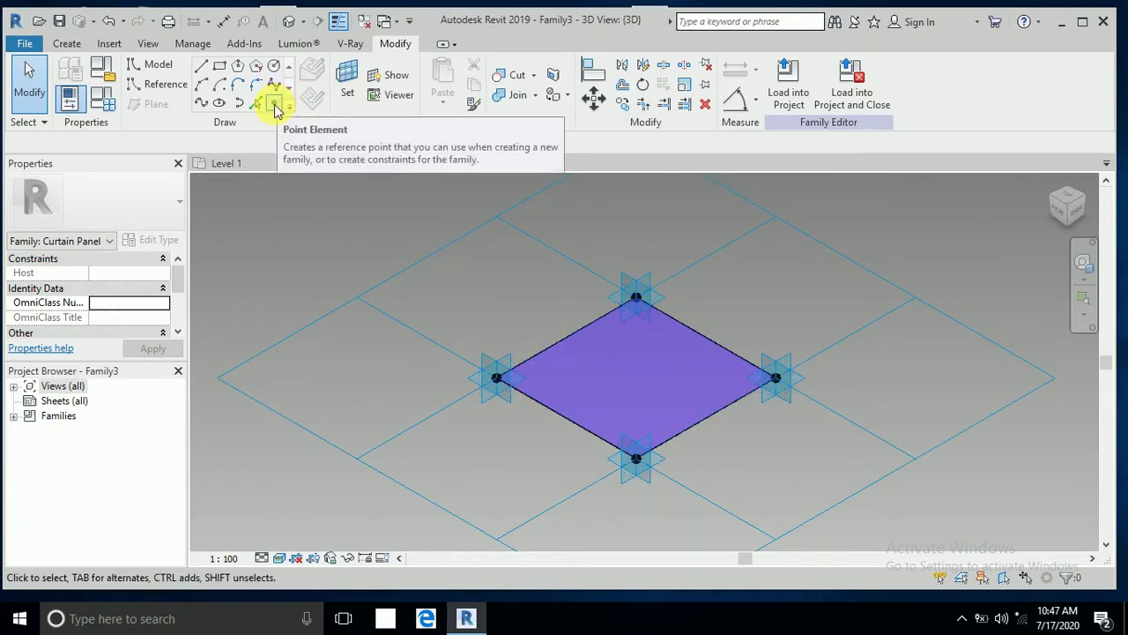
{"action": "left_click", "coordinate": [275, 106]}
{"action": "scroll", "coordinate": [723, 396], "scroll_direction": "up", "scroll_amount": 5}
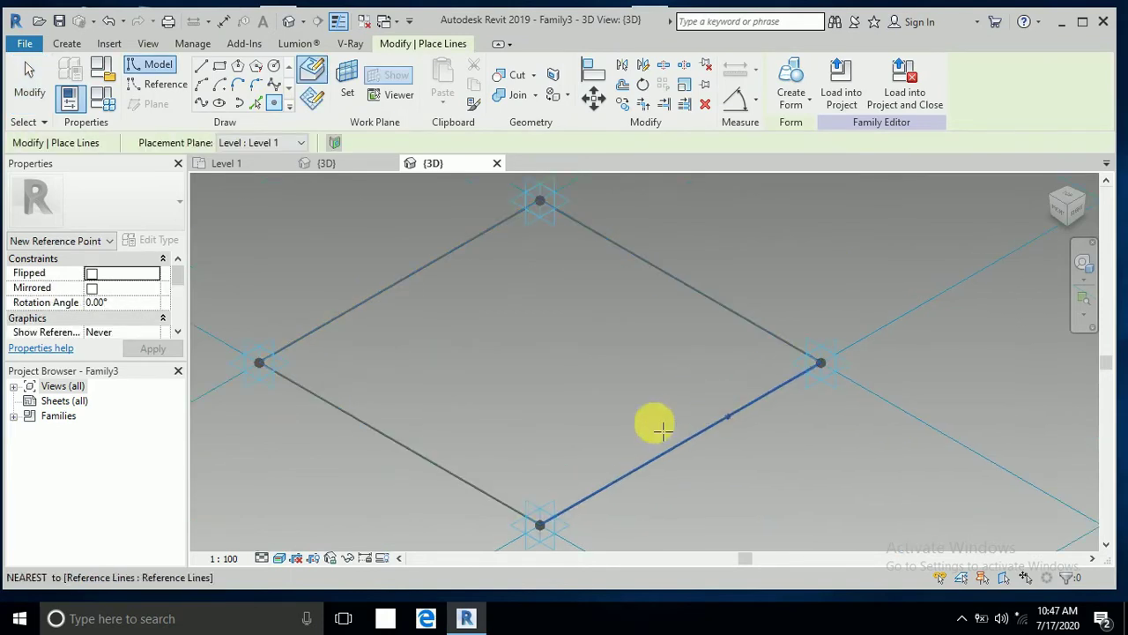
{"action": "left_click", "coordinate": [662, 429]}
{"action": "left_click", "coordinate": [39, 84]}
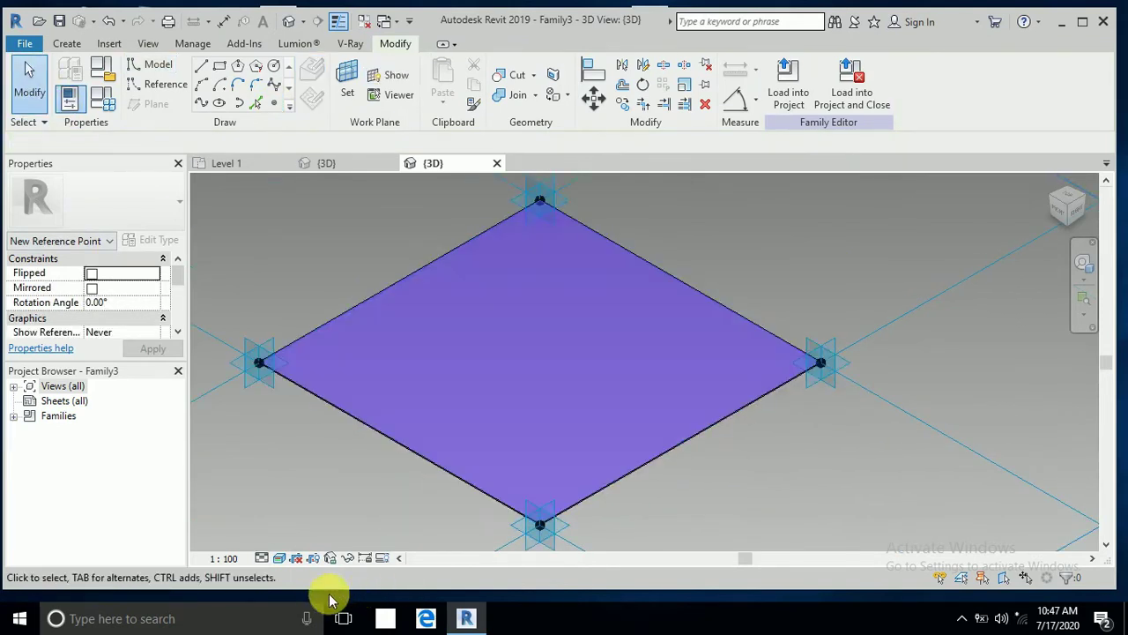
Display the 3D view in Wireframe and place a reference point on the panel's lower-right edge.
{"action": "left_click", "coordinate": [278, 560]}
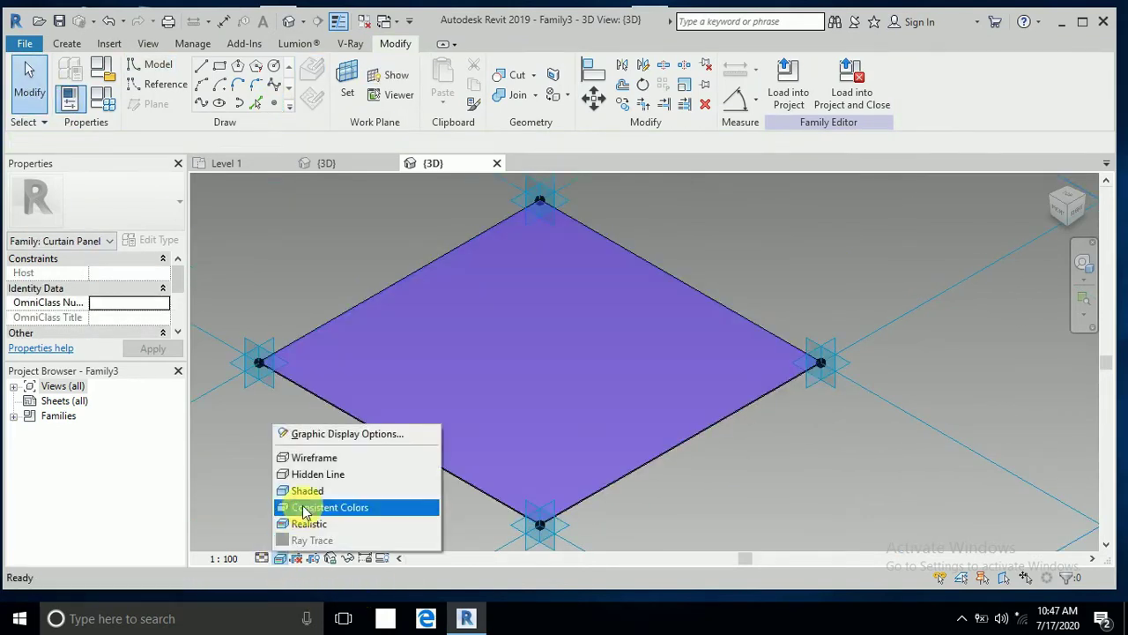
{"action": "left_click", "coordinate": [302, 456]}
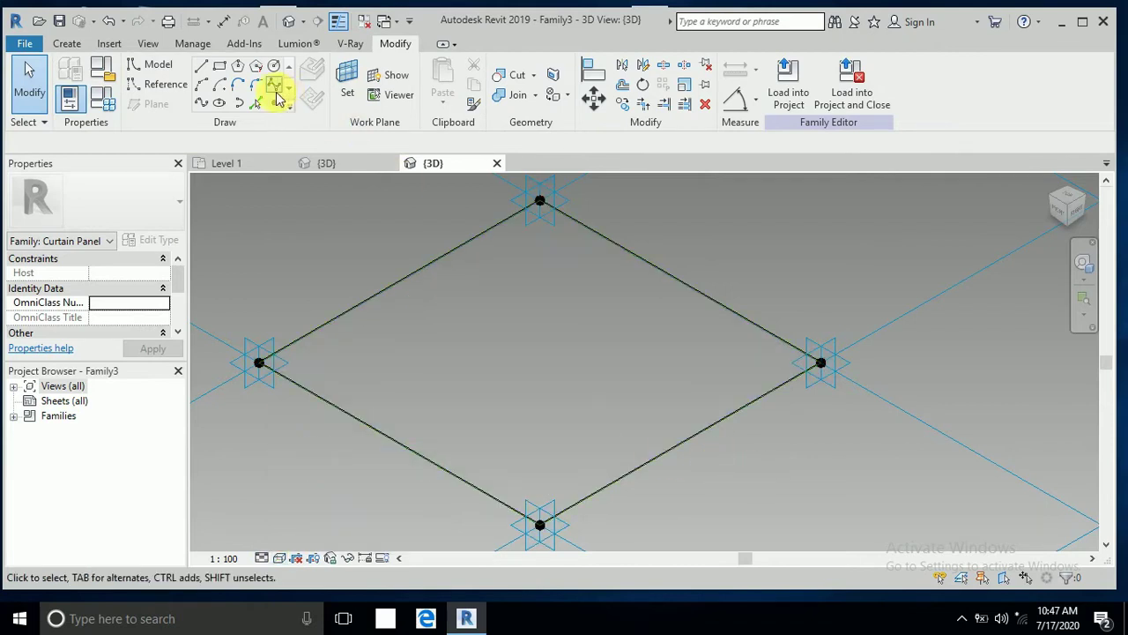
{"action": "left_click", "coordinate": [274, 104]}
{"action": "scroll", "coordinate": [718, 425], "scroll_direction": "up", "scroll_amount": 5}
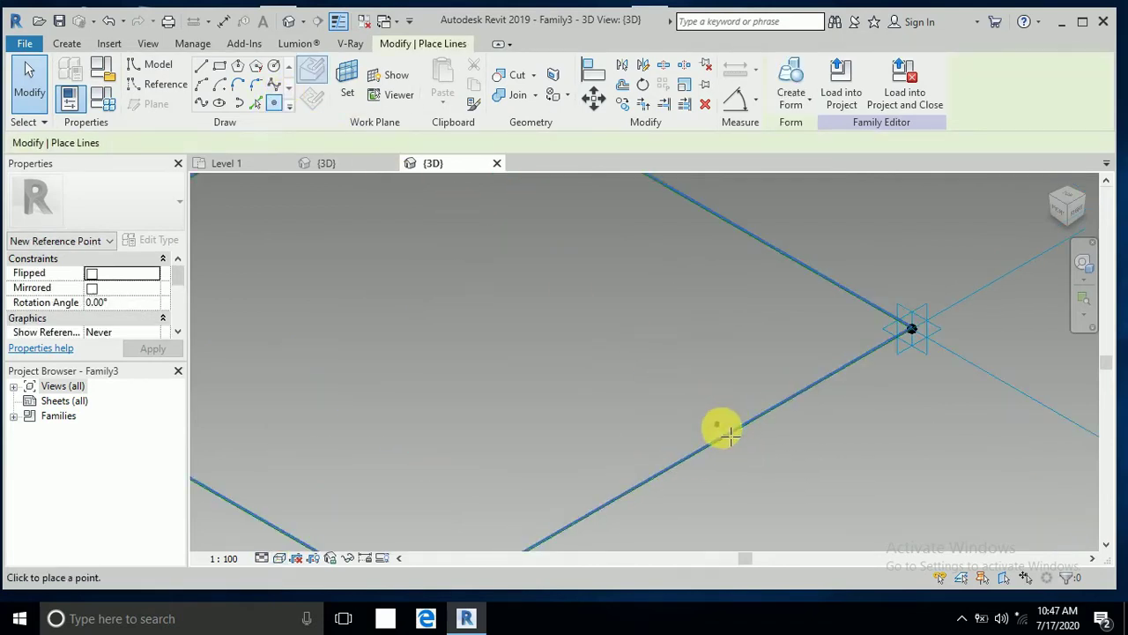
{"action": "left_click", "coordinate": [758, 447]}
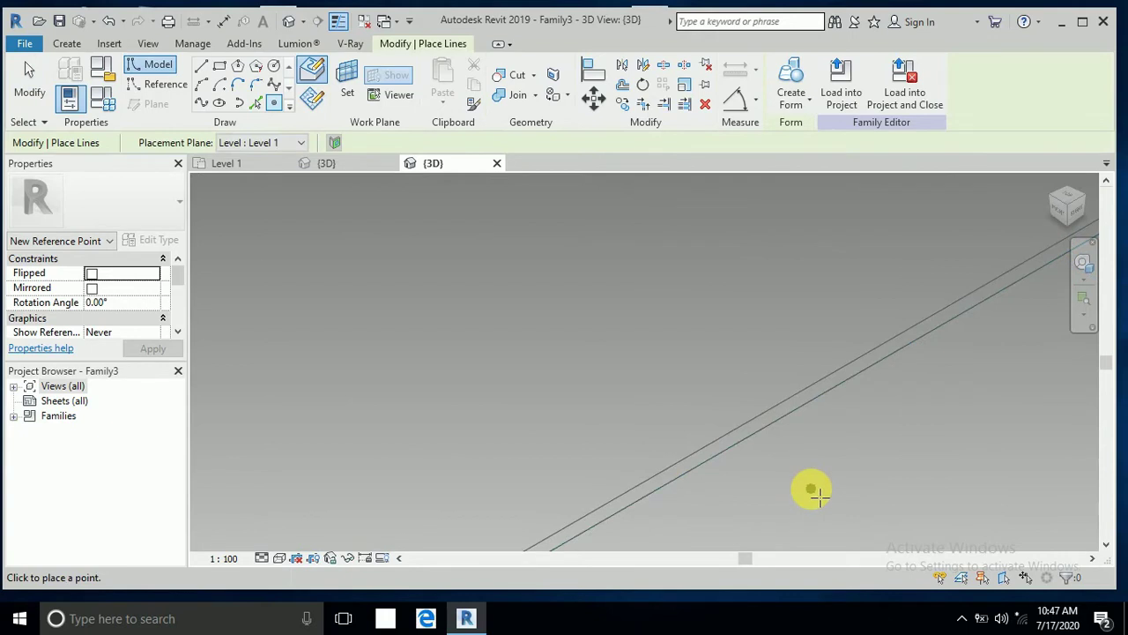
{"action": "scroll", "coordinate": [730, 343], "scroll_direction": "down", "scroll_amount": 2}
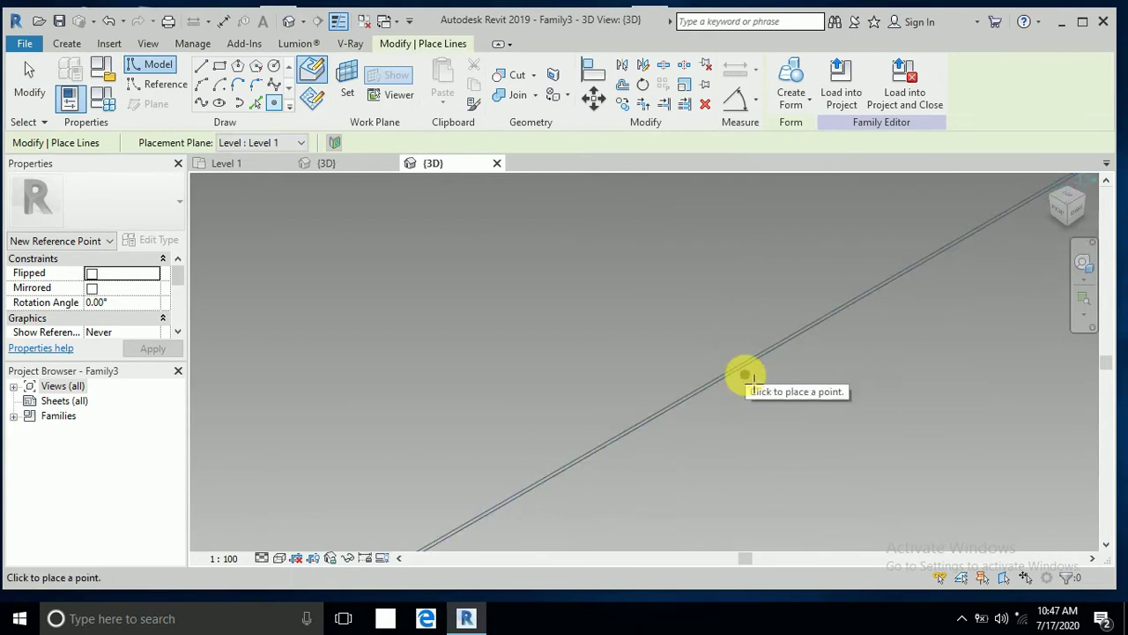
{"action": "scroll", "coordinate": [737, 377], "scroll_direction": "down", "scroll_amount": 4}
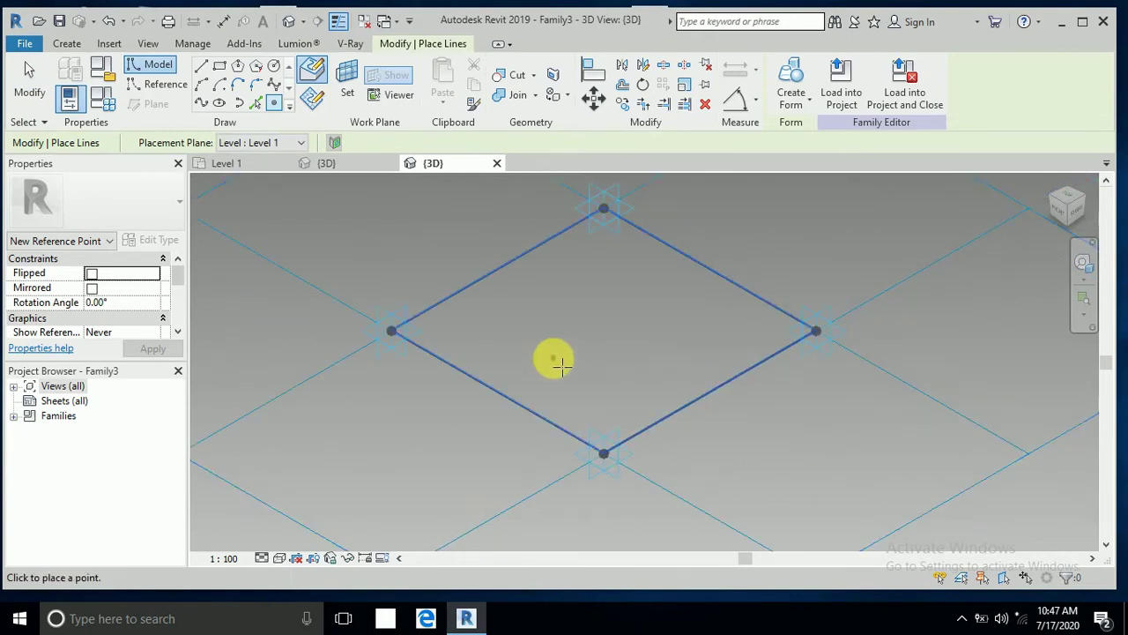
{"action": "left_click", "coordinate": [731, 383]}
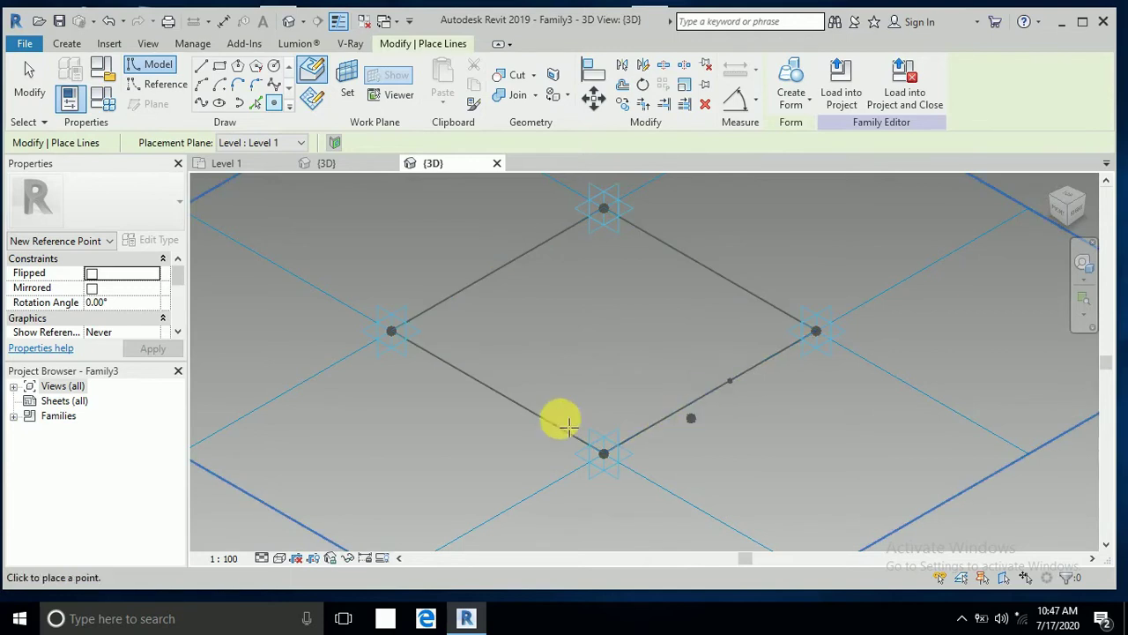
{"action": "left_click", "coordinate": [42, 77]}
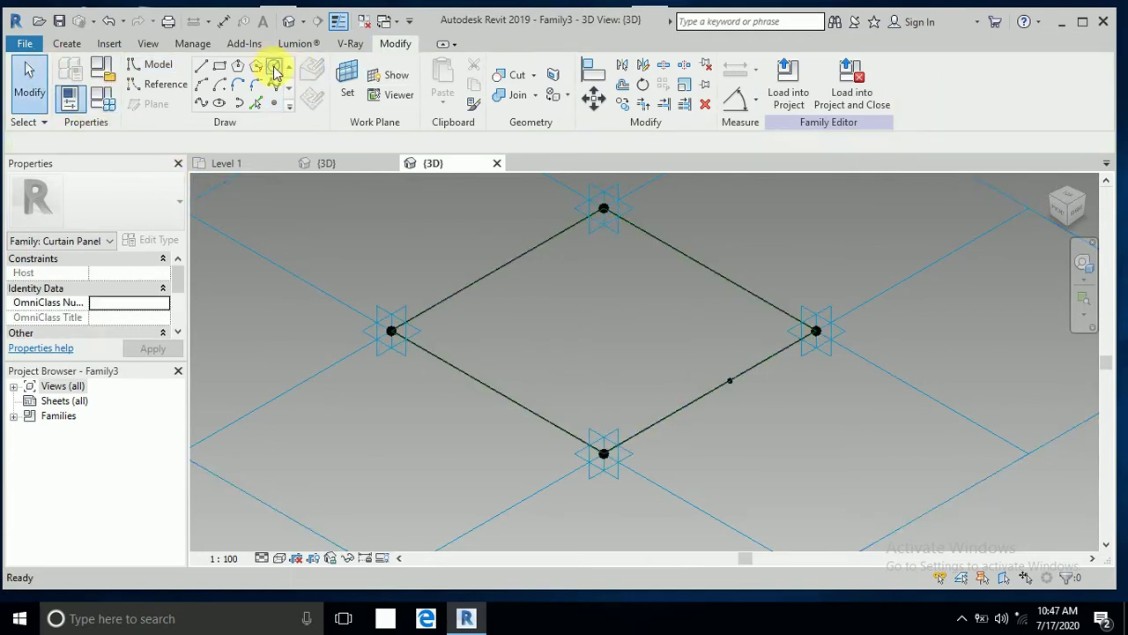
{"action": "left_click", "coordinate": [275, 70]}
{"action": "left_click", "coordinate": [340, 83]}
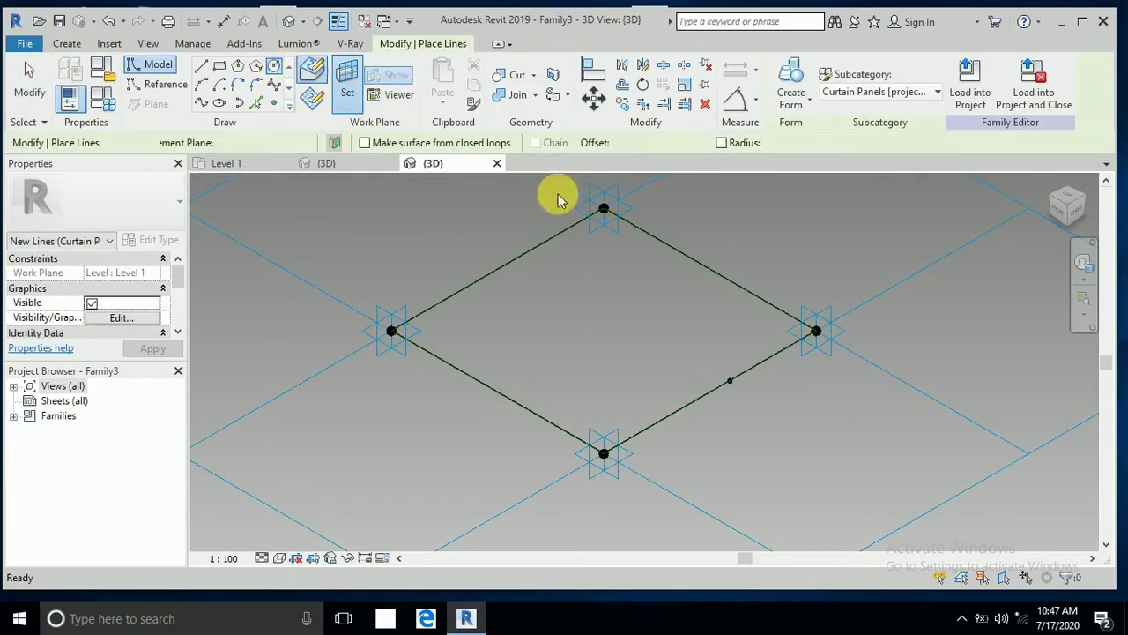
{"action": "left_click", "coordinate": [738, 389]}
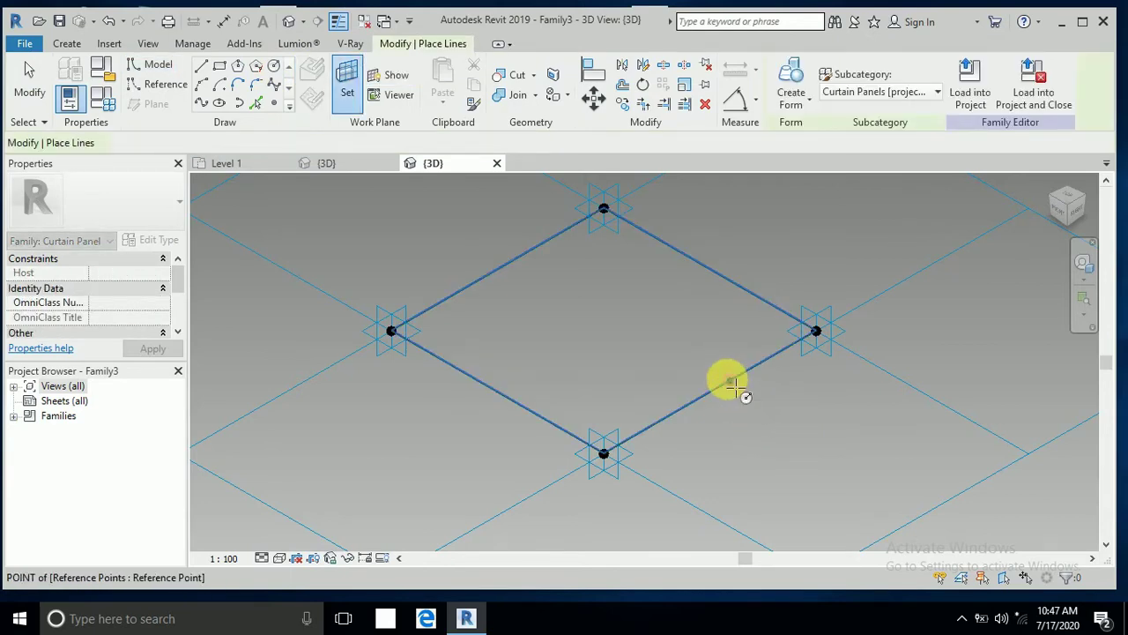
{"action": "left_click", "coordinate": [731, 383]}
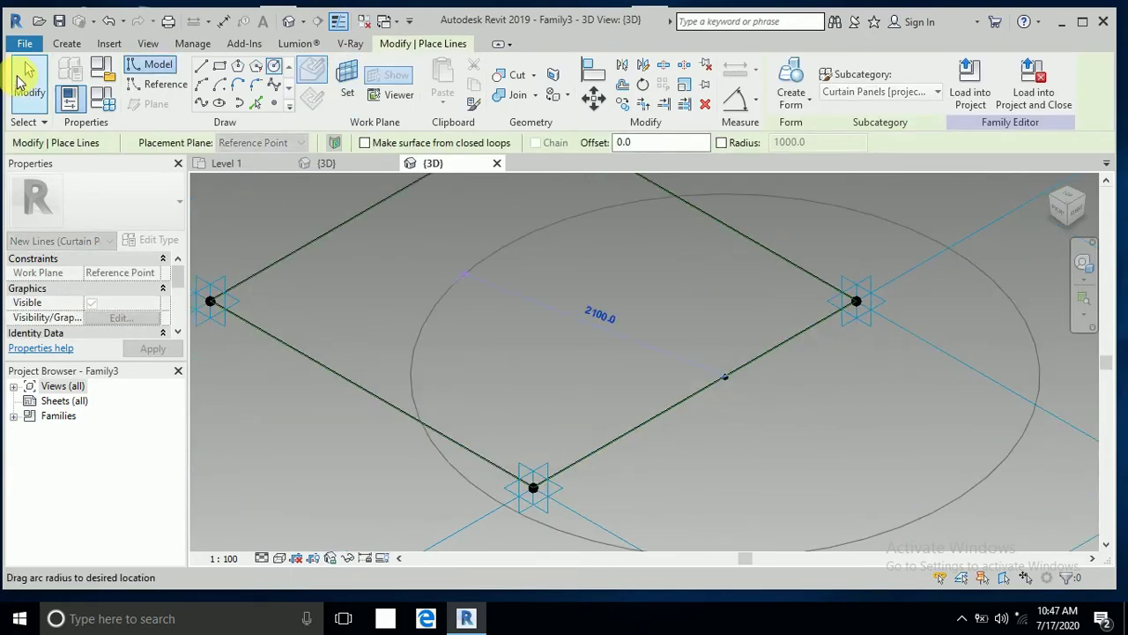
{"action": "left_click", "coordinate": [22, 77]}
Set the work plane to the edge's reference point and draw a circle of radius 30 centred on it.
{"action": "left_click", "coordinate": [275, 70]}
{"action": "left_click", "coordinate": [346, 79]}
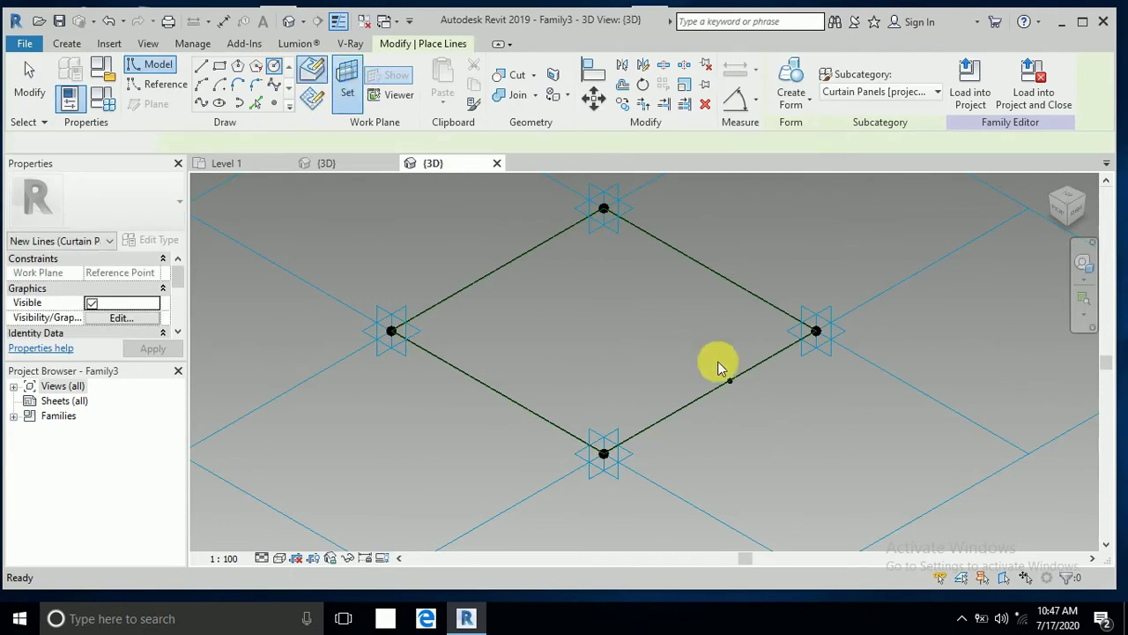
{"action": "left_click", "coordinate": [741, 403]}
{"action": "left_click", "coordinate": [736, 398]}
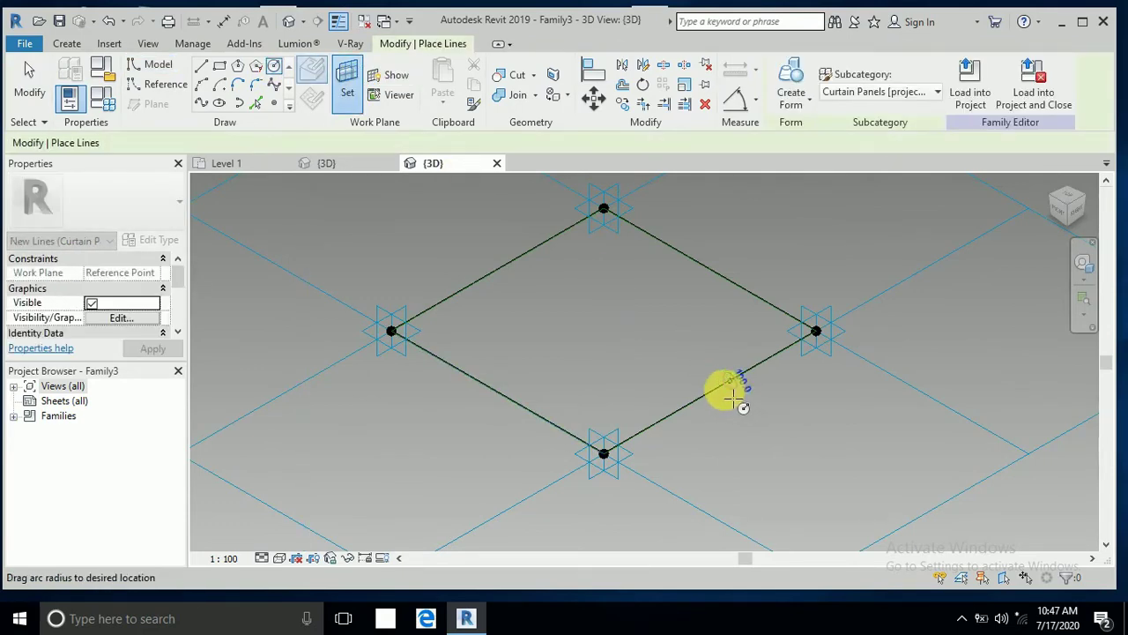
{"action": "scroll", "coordinate": [738, 399], "scroll_direction": "up", "scroll_amount": 5}
{"action": "scroll", "coordinate": [750, 379], "scroll_direction": "down", "scroll_amount": 3}
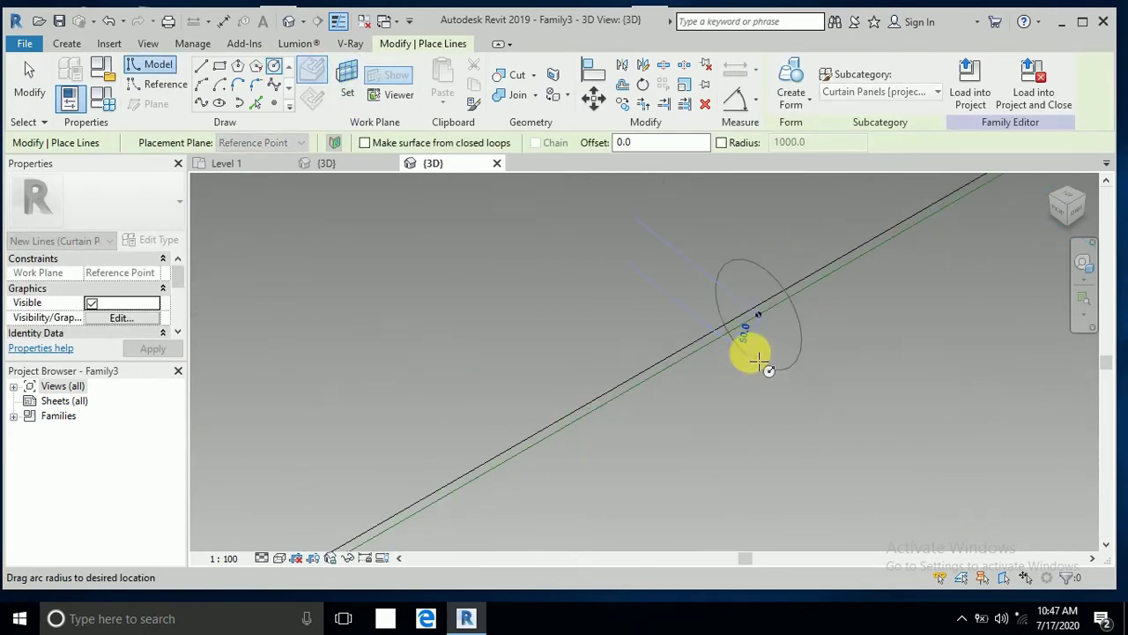
{"action": "scroll", "coordinate": [765, 342], "scroll_direction": "up", "scroll_amount": 2}
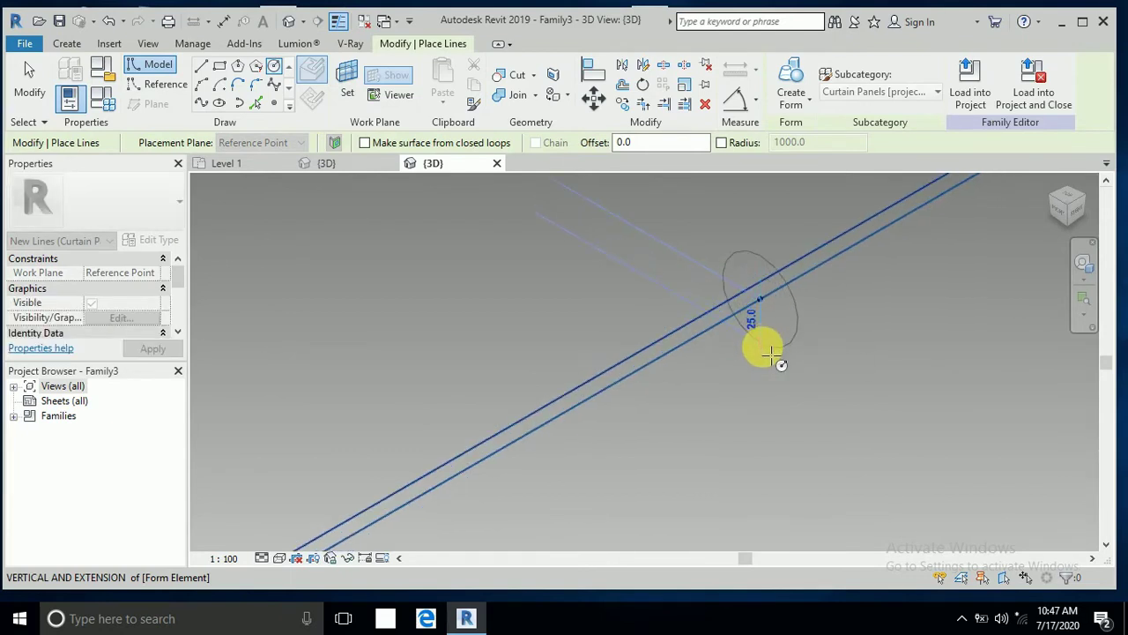
{"action": "left_click", "coordinate": [769, 356]}
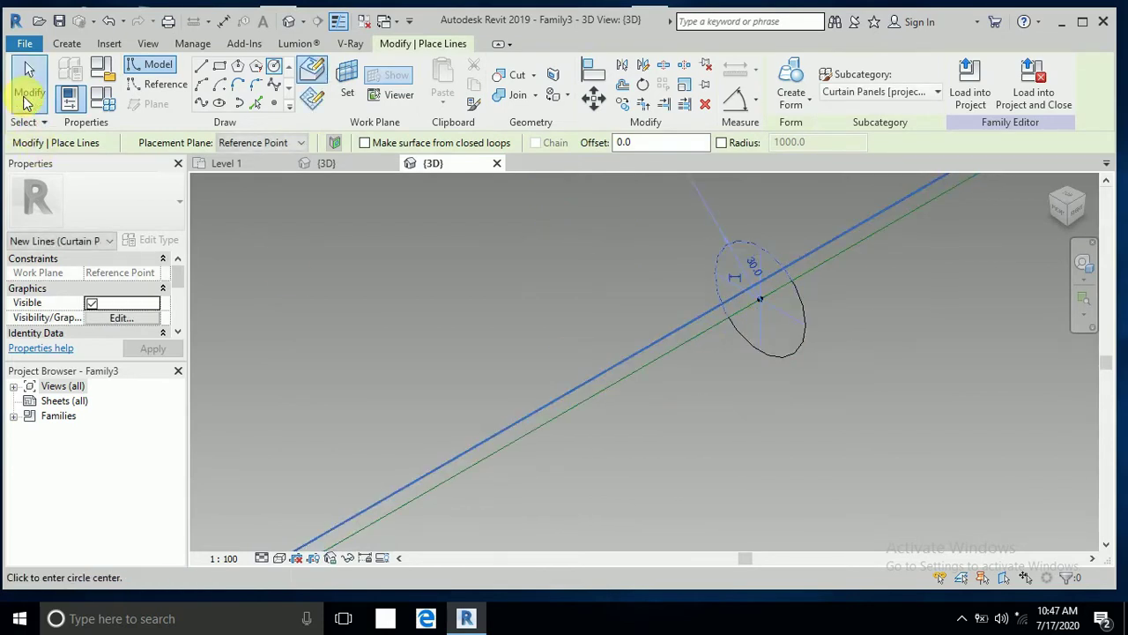
{"action": "left_click", "coordinate": [27, 88]}
Create a form by sweeping the circle along the panel's closed chain of reference lines.
{"action": "left_click", "coordinate": [795, 361]}
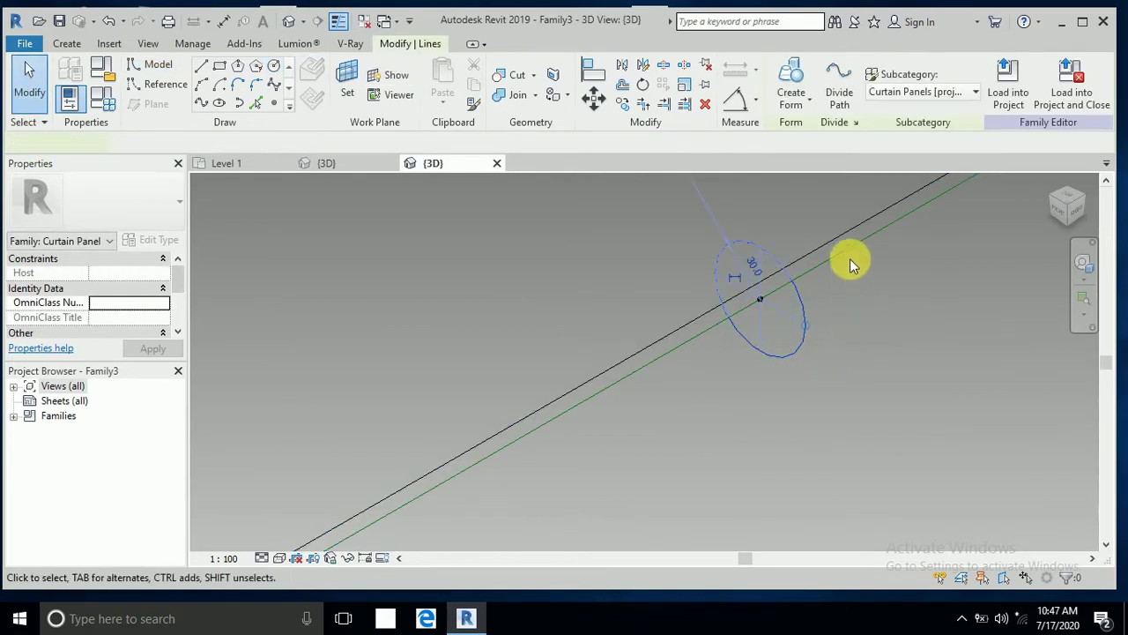
{"action": "left_click", "coordinate": [849, 258], "text": "ctrl"}
{"action": "left_click", "coordinate": [790, 78]}
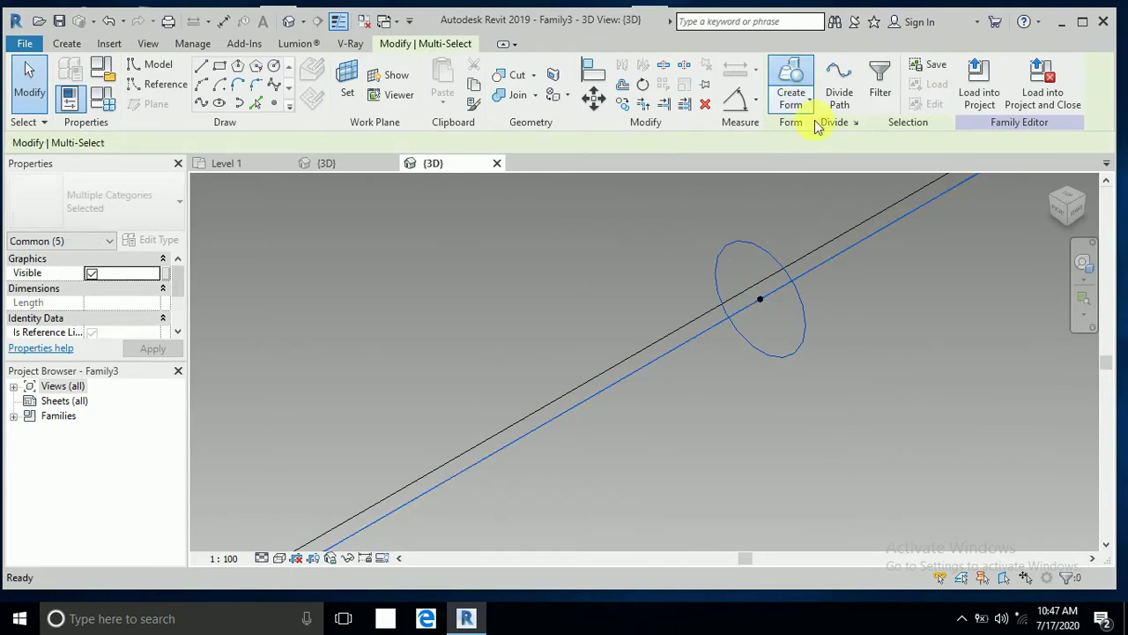
{"action": "scroll", "coordinate": [837, 396], "scroll_direction": "down", "scroll_amount": 5}
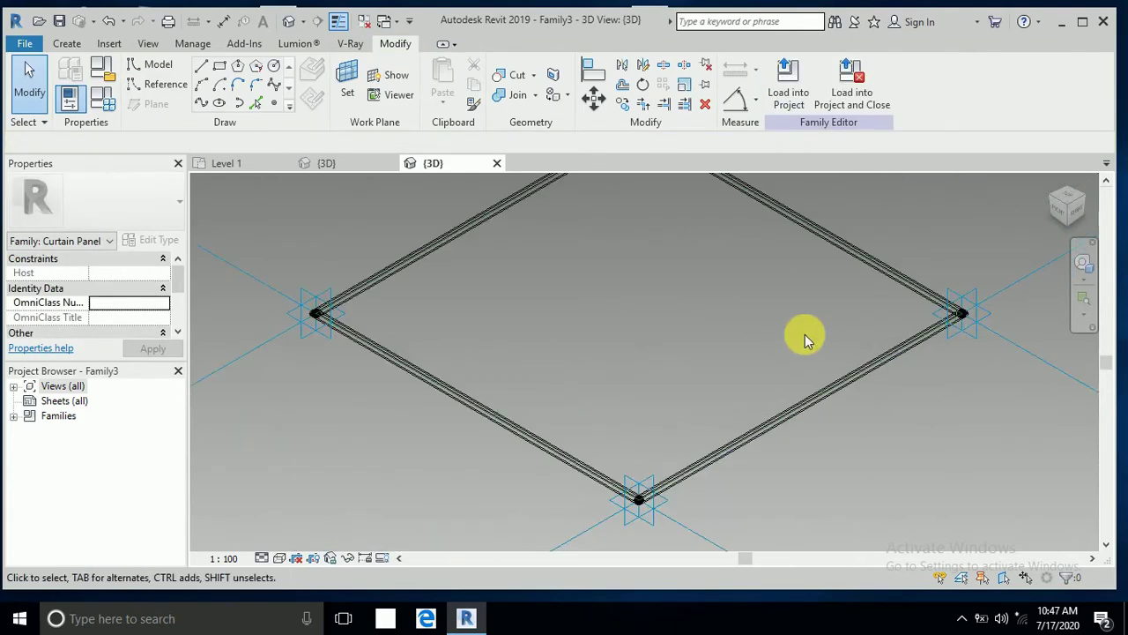
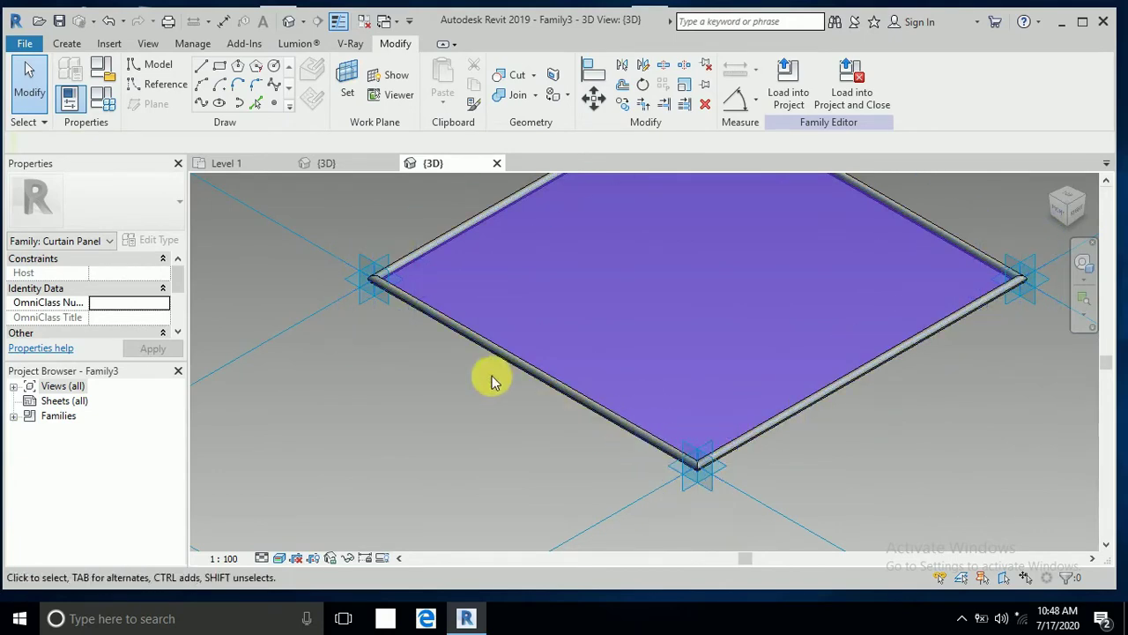
Associate the tubular frame's material with a new type parameter named "material 2", grouped under Materials and Finishes.
{"action": "scroll", "coordinate": [367, 240], "scroll_direction": "up", "scroll_amount": 3}
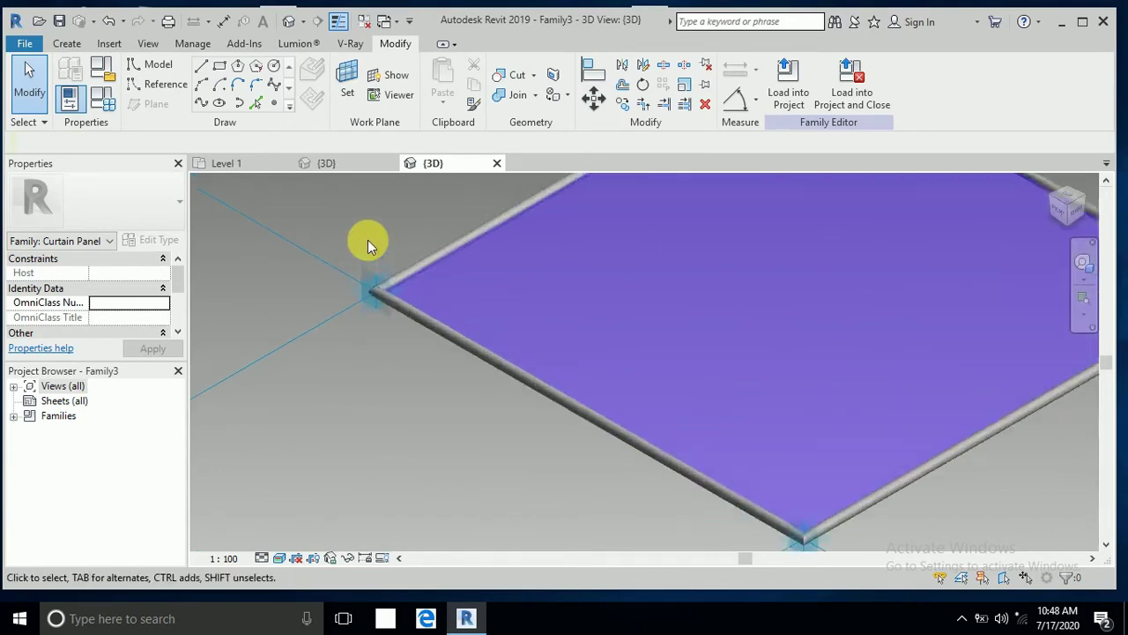
{"action": "left_click", "coordinate": [409, 278]}
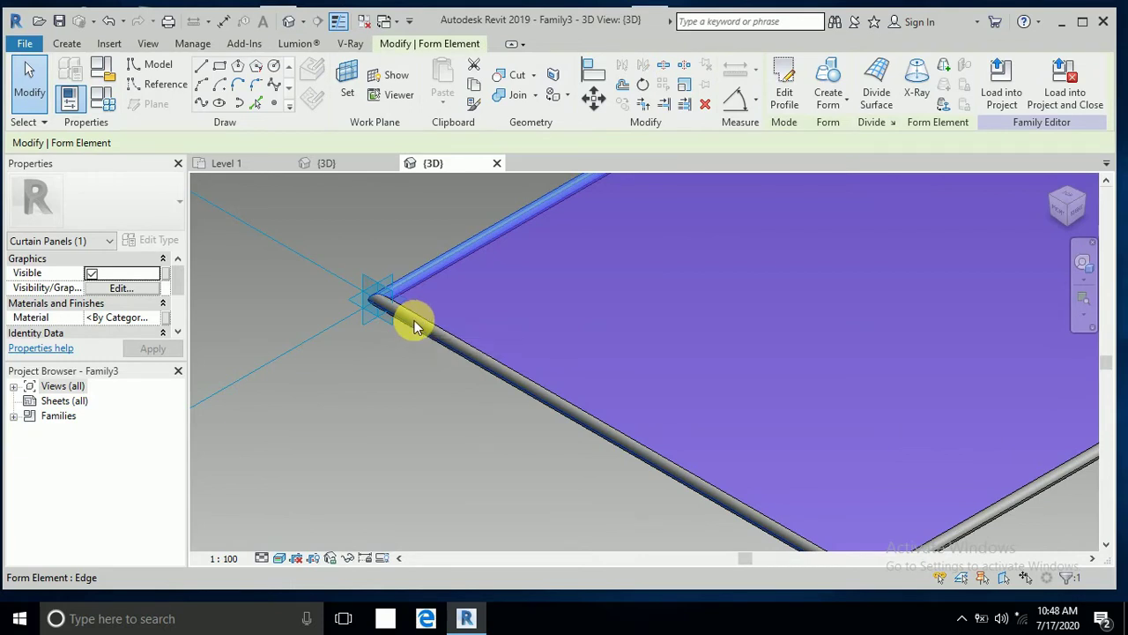
{"action": "key", "text": "Tab"}
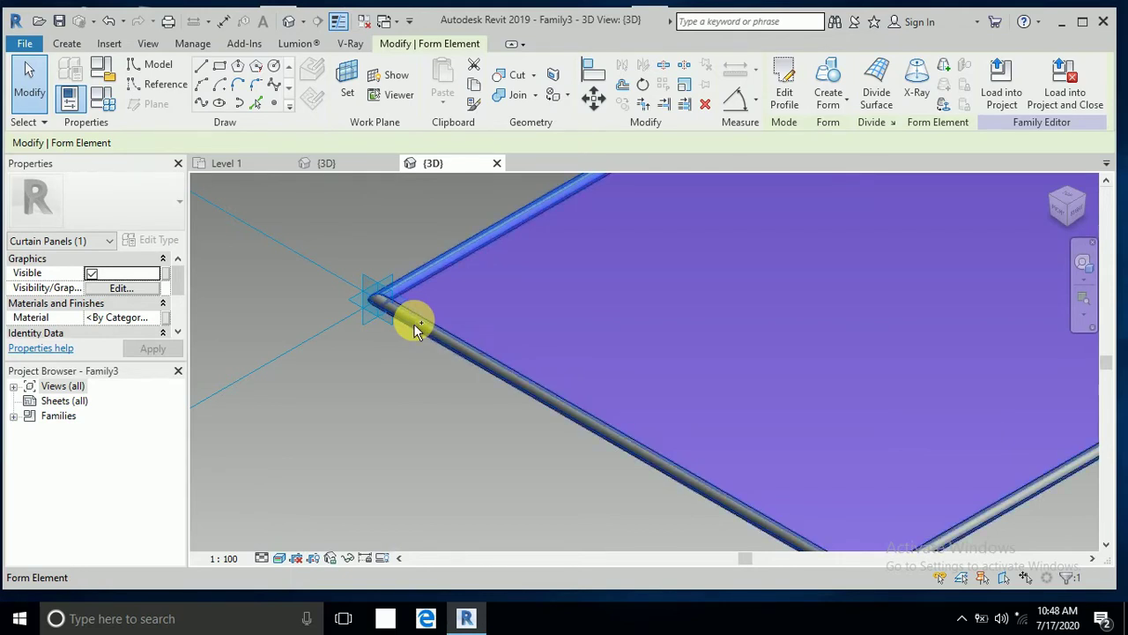
{"action": "scroll", "coordinate": [372, 369], "scroll_direction": "down", "scroll_amount": 3}
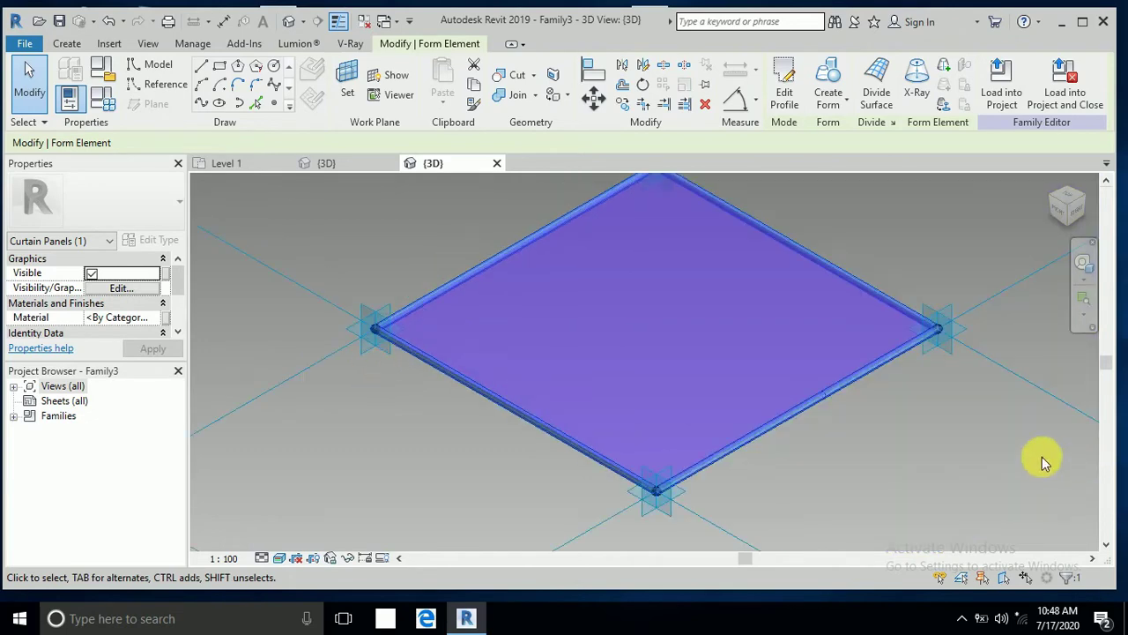
{"action": "middle_click_drag", "start_coordinate": [1043, 463], "coordinate": [932, 486]}
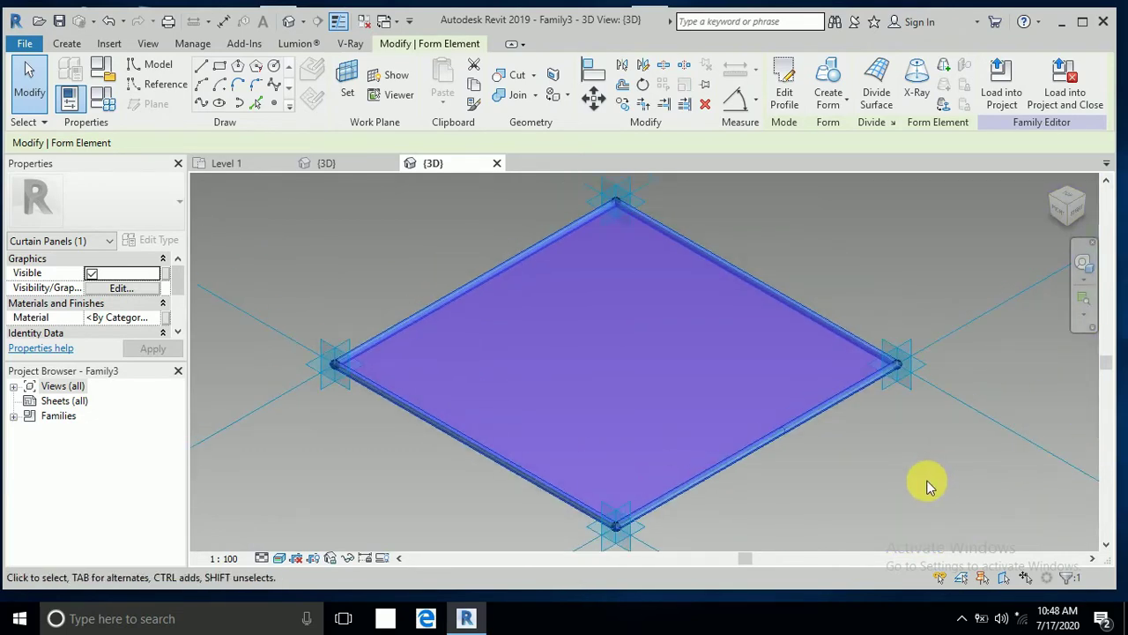
{"action": "scroll", "coordinate": [858, 347], "scroll_direction": "down", "scroll_amount": 2}
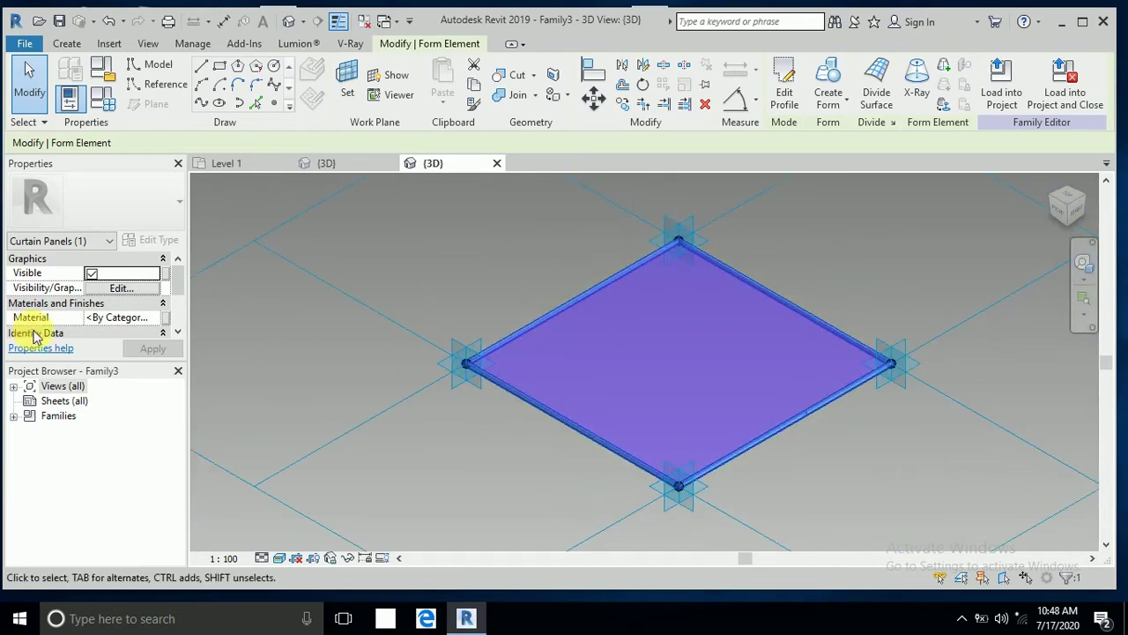
{"action": "left_click", "coordinate": [168, 324]}
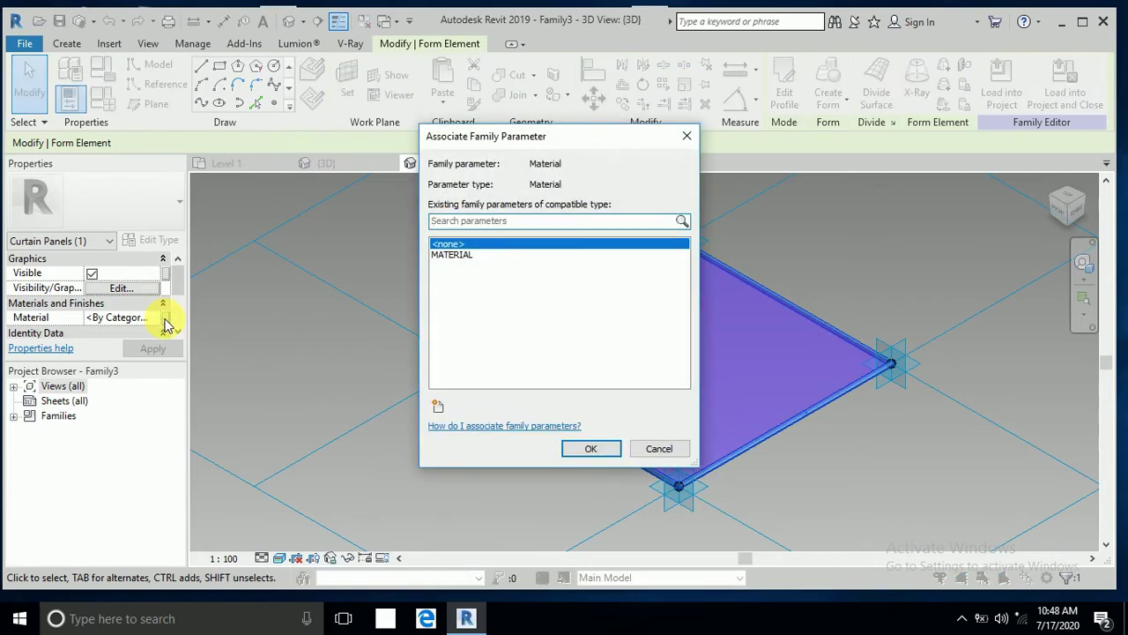
{"action": "left_click", "coordinate": [437, 407]}
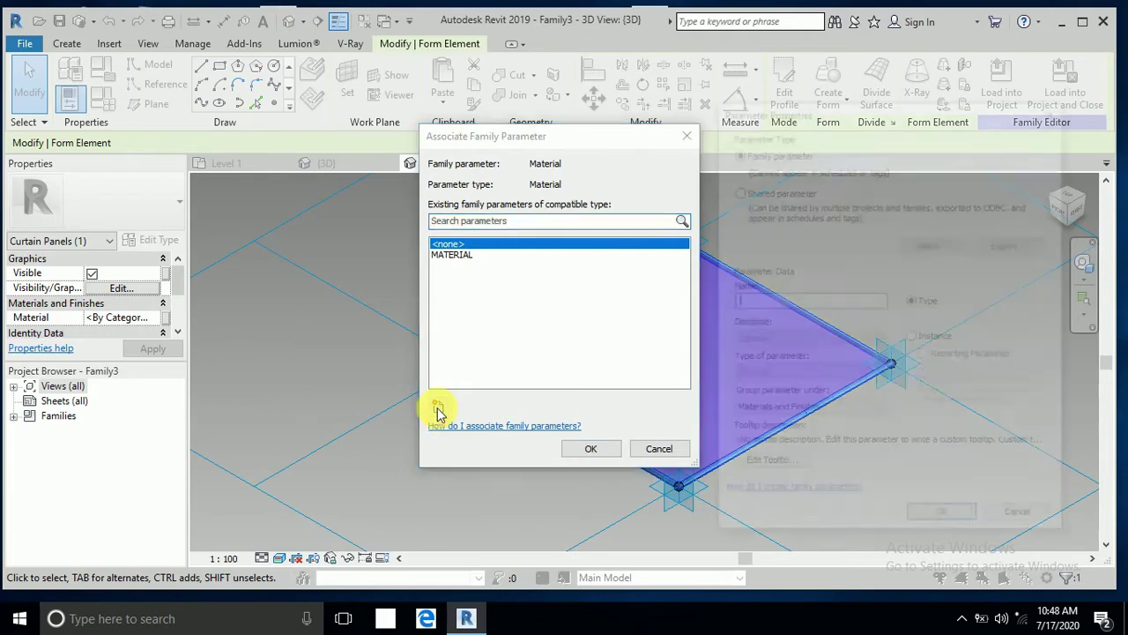
{"action": "type", "text": "material"}
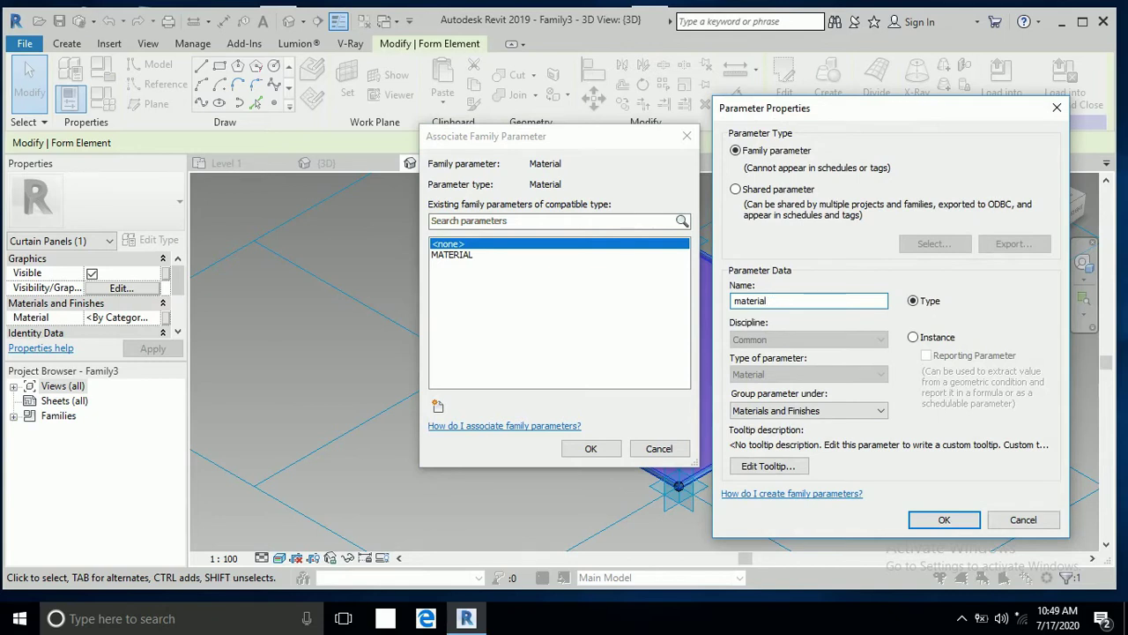
{"action": "type", "text": "2"}
{"action": "left_click", "coordinate": [939, 520]}
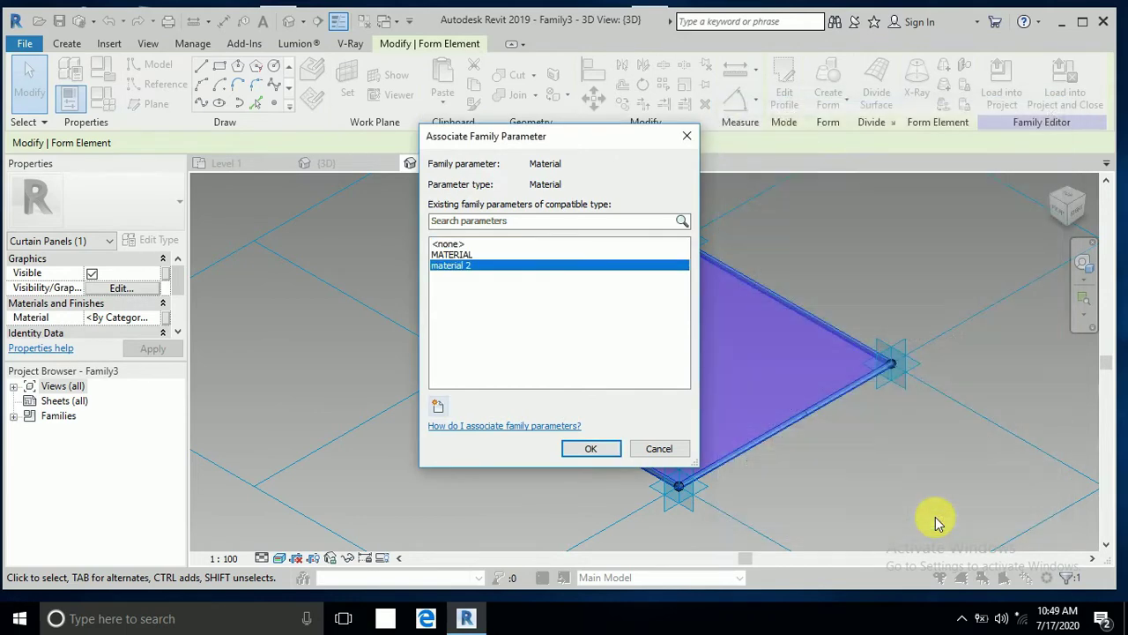
{"action": "left_click", "coordinate": [591, 449]}
{"action": "left_click", "coordinate": [393, 386]}
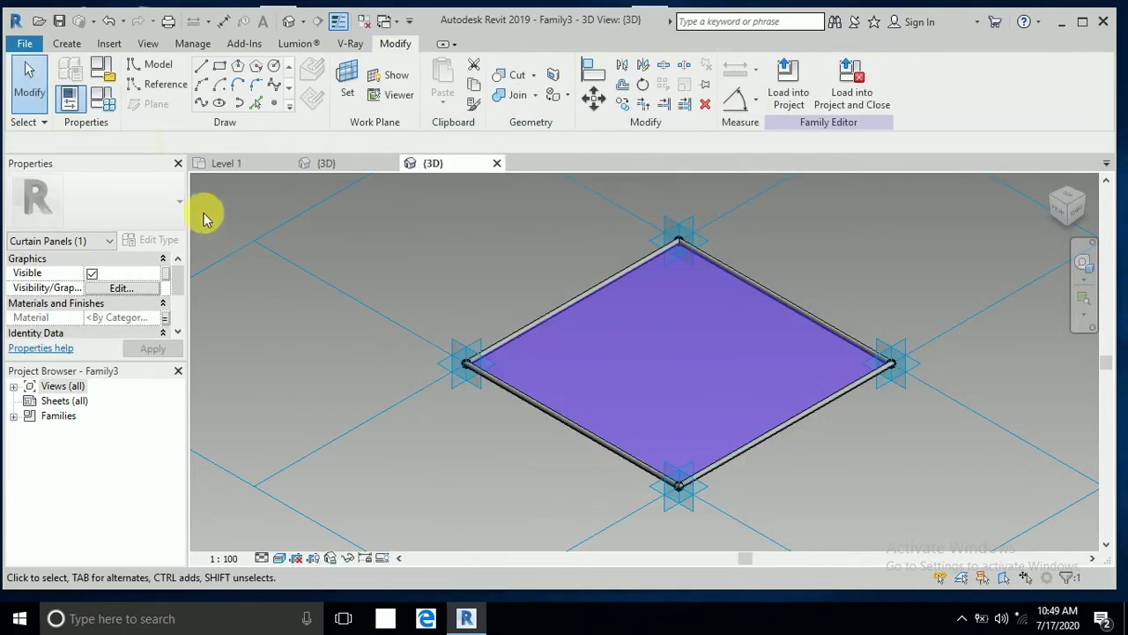
Open the family types, browse materials for the material 2 parameter and create a new material.
{"action": "left_click", "coordinate": [99, 98]}
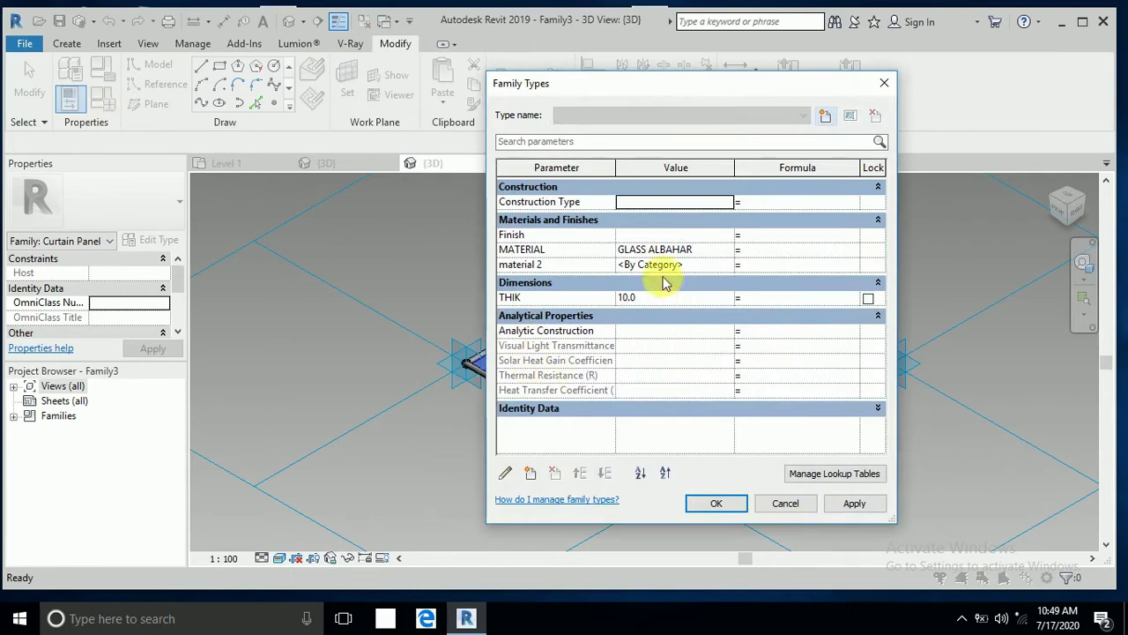
{"action": "left_click", "coordinate": [725, 264]}
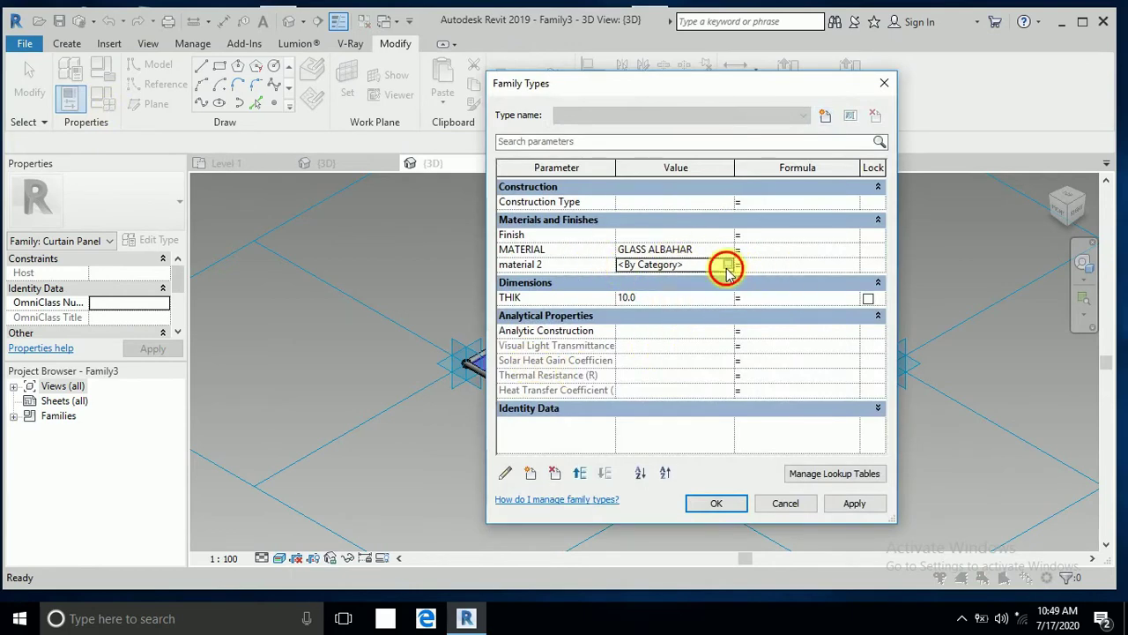
{"action": "left_click", "coordinate": [728, 266]}
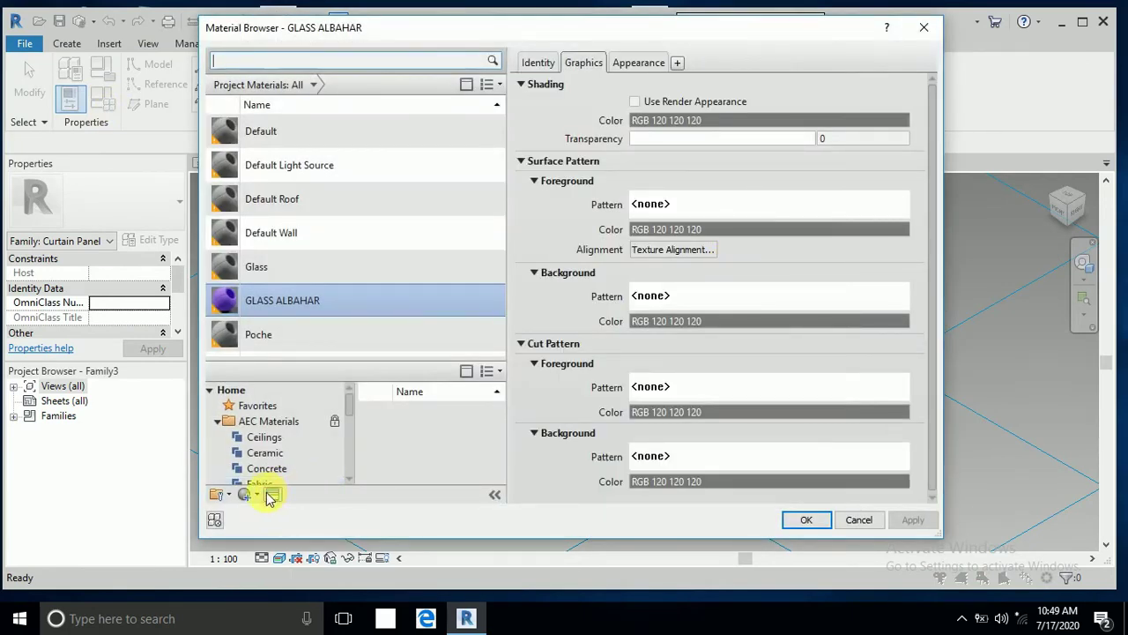
{"action": "left_click", "coordinate": [247, 495]}
{"action": "left_click", "coordinate": [261, 512]}
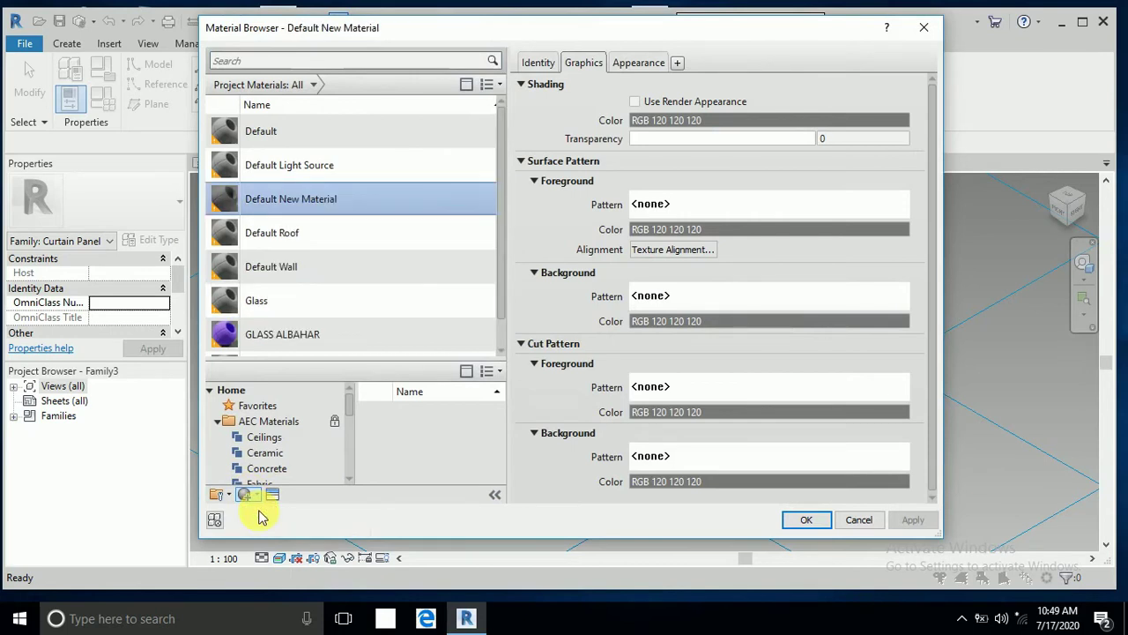
Rename the newly created material as "frm glass".
{"action": "scroll", "coordinate": [352, 300], "scroll_direction": "down", "scroll_amount": 1}
{"action": "right_click", "coordinate": [313, 175]}
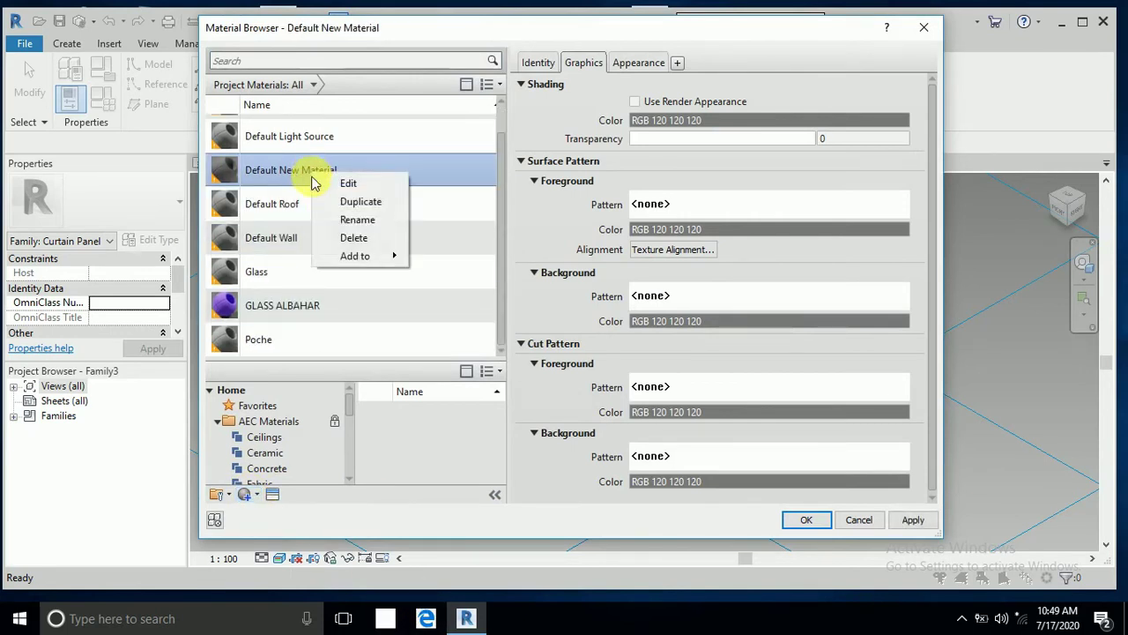
{"action": "left_click", "coordinate": [340, 220]}
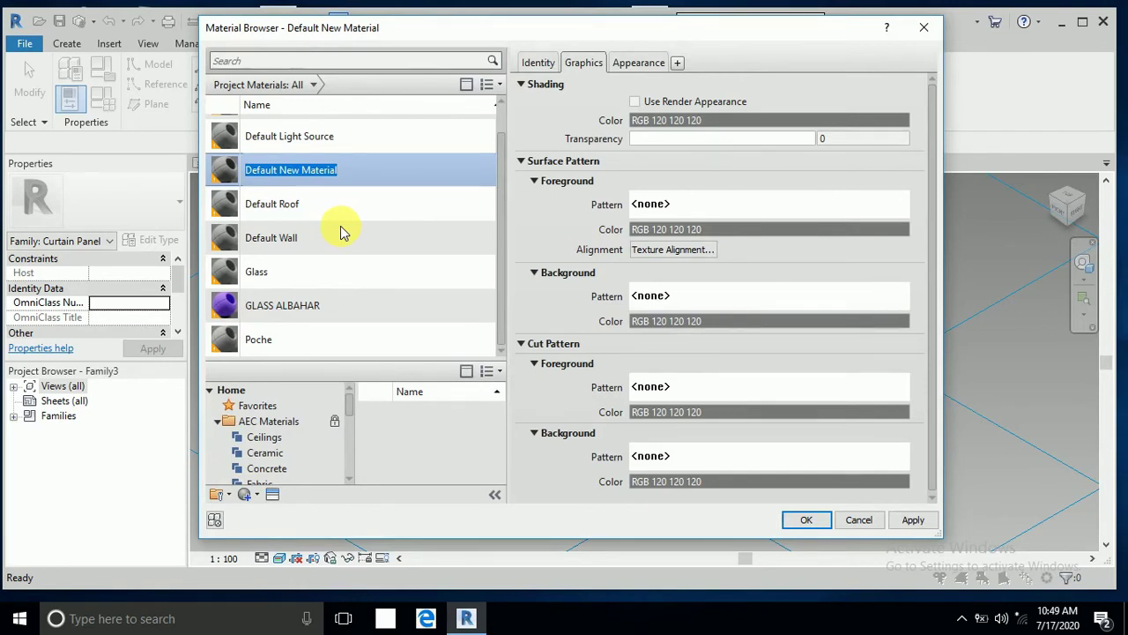
{"action": "type", "text": "frm glass"}
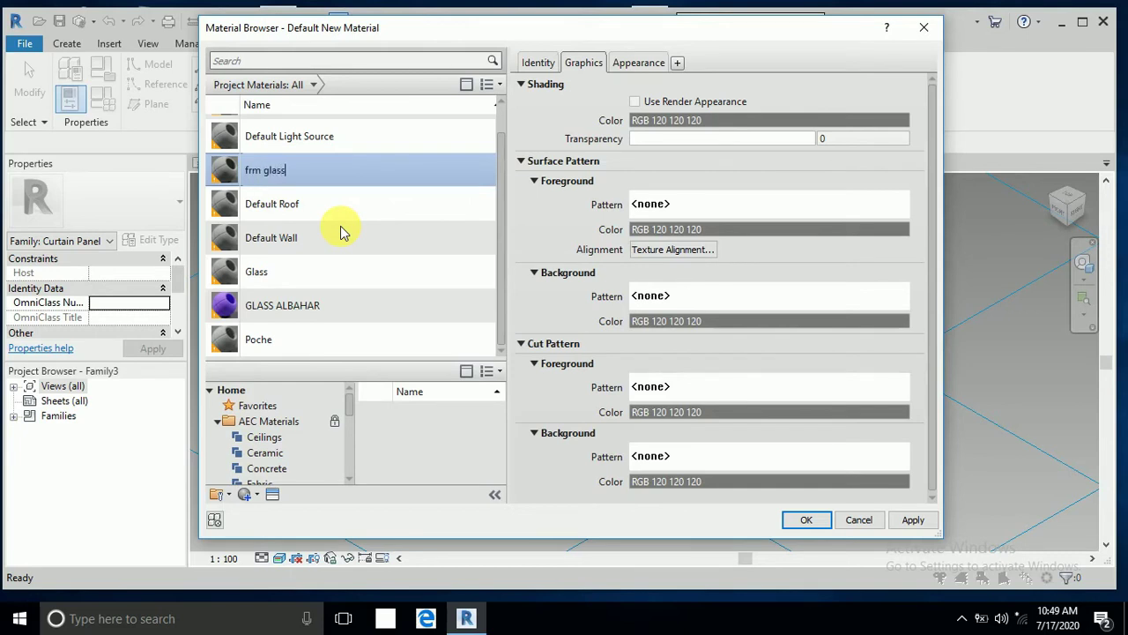
{"action": "left_click", "coordinate": [357, 308]}
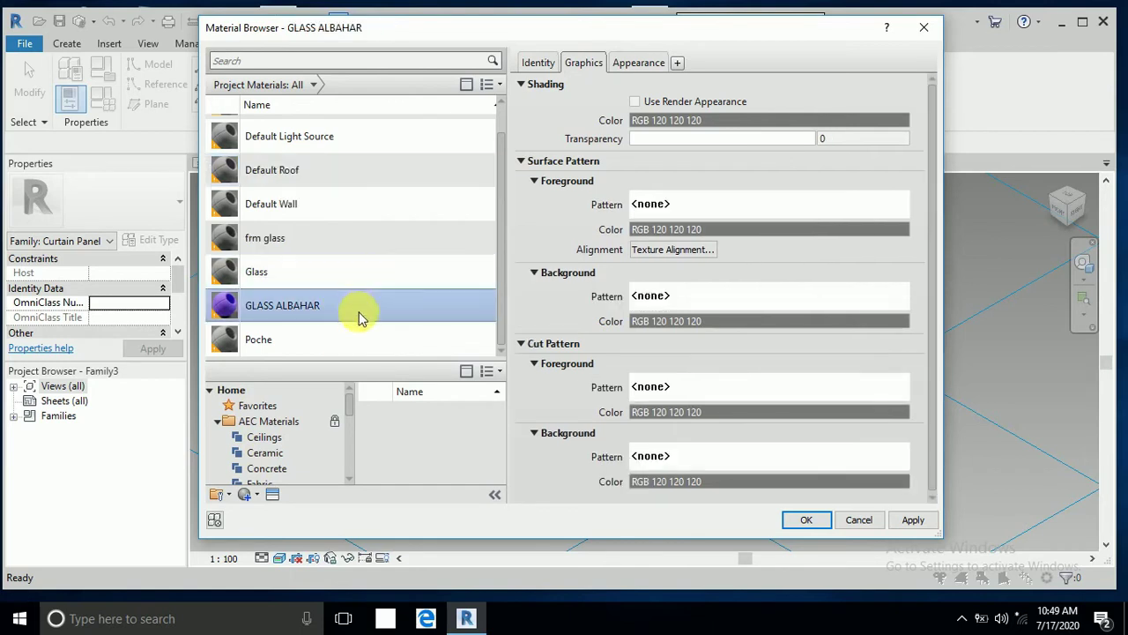
View the frm glass appearance and add Laminate, White from the Plastic category of the AEC Materials library to the project materials.
{"action": "left_click", "coordinate": [349, 238]}
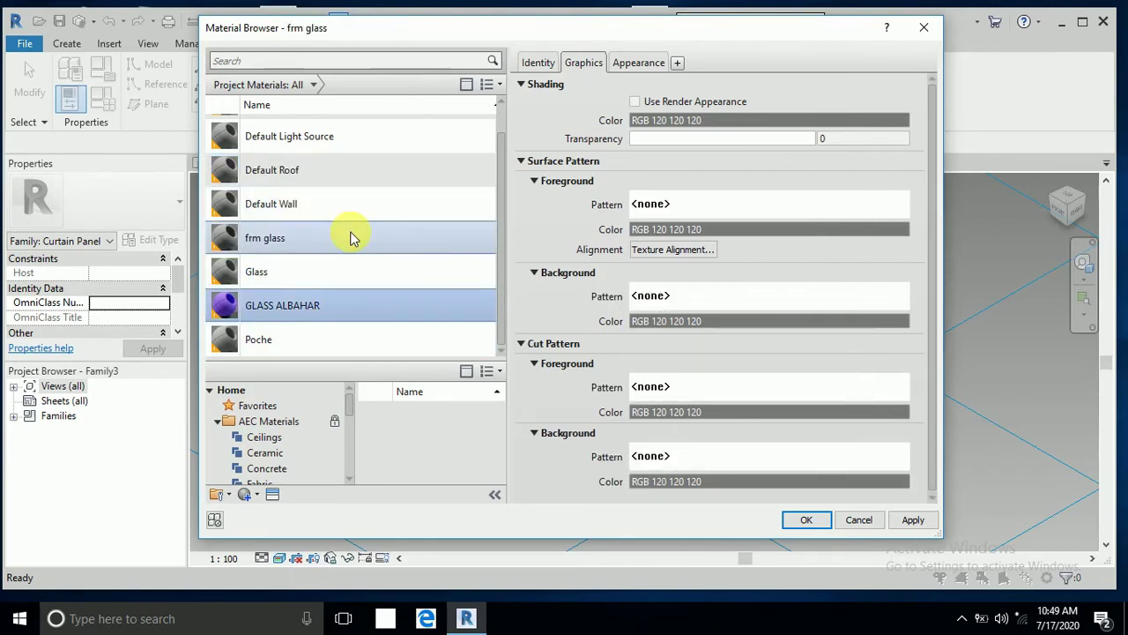
{"action": "left_click", "coordinate": [637, 63]}
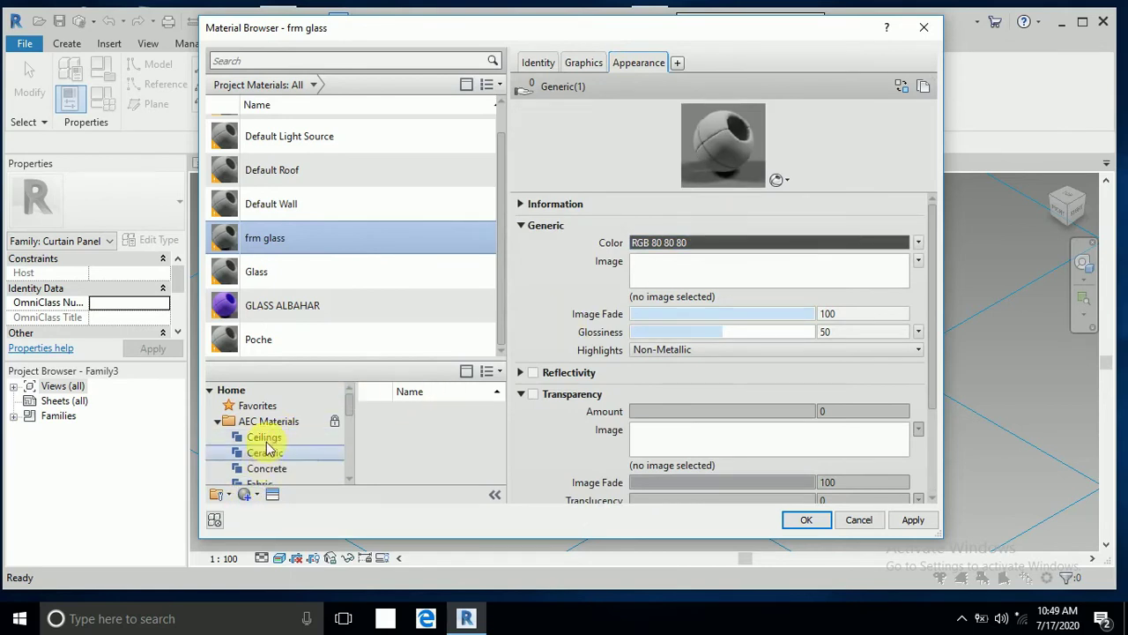
{"action": "scroll", "coordinate": [285, 448], "scroll_direction": "down", "scroll_amount": 2}
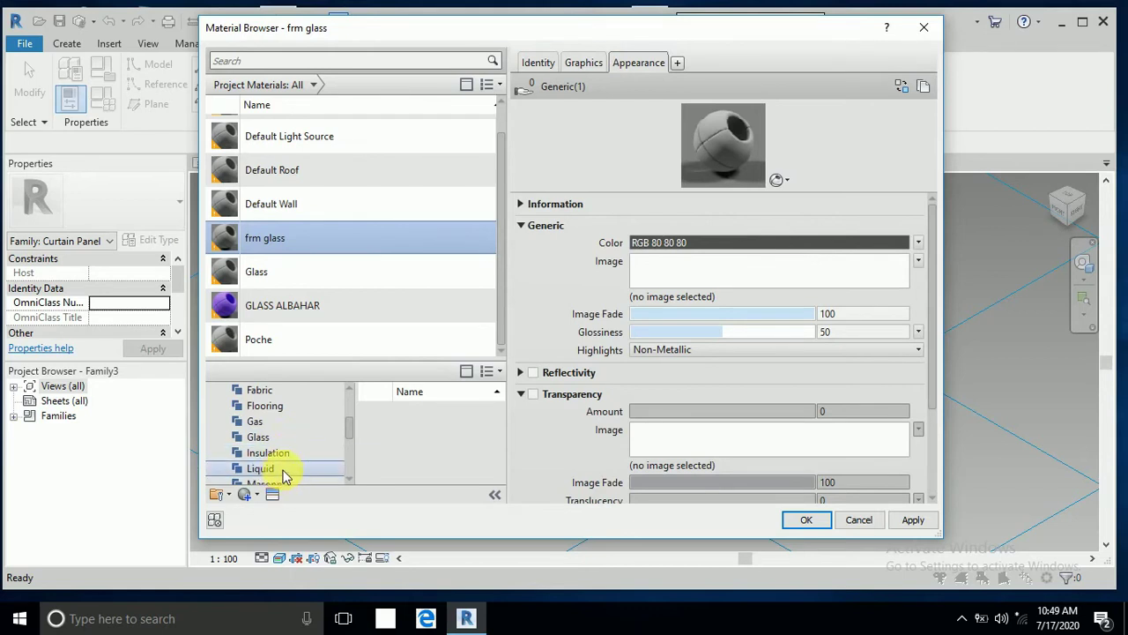
{"action": "scroll", "coordinate": [285, 473], "scroll_direction": "down", "scroll_amount": 1}
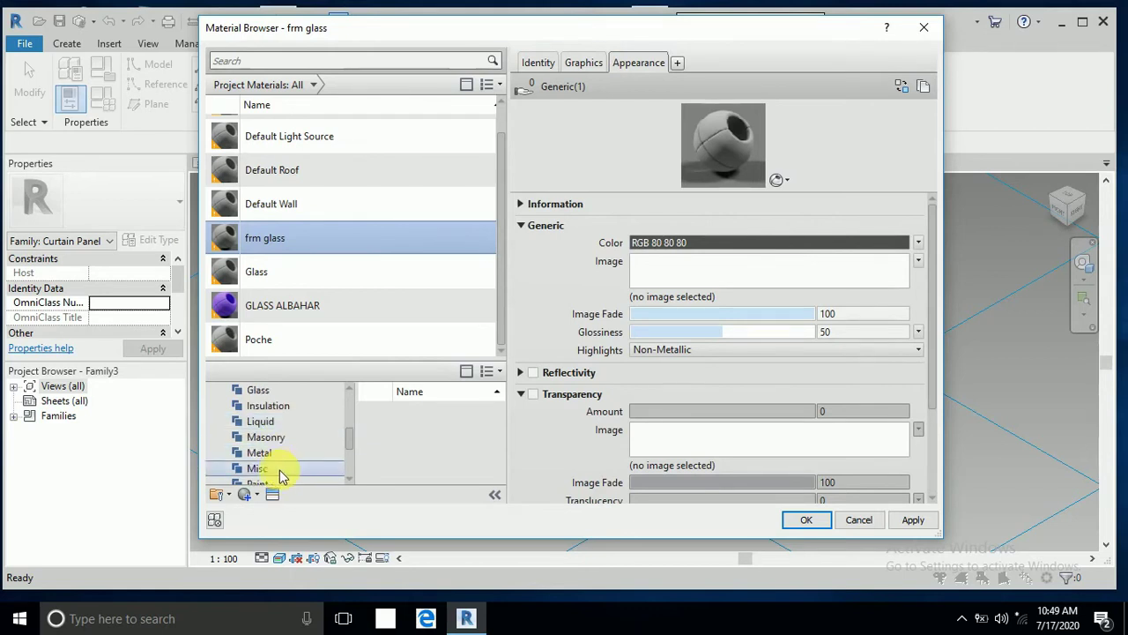
{"action": "scroll", "coordinate": [273, 458], "scroll_direction": "down", "scroll_amount": 1}
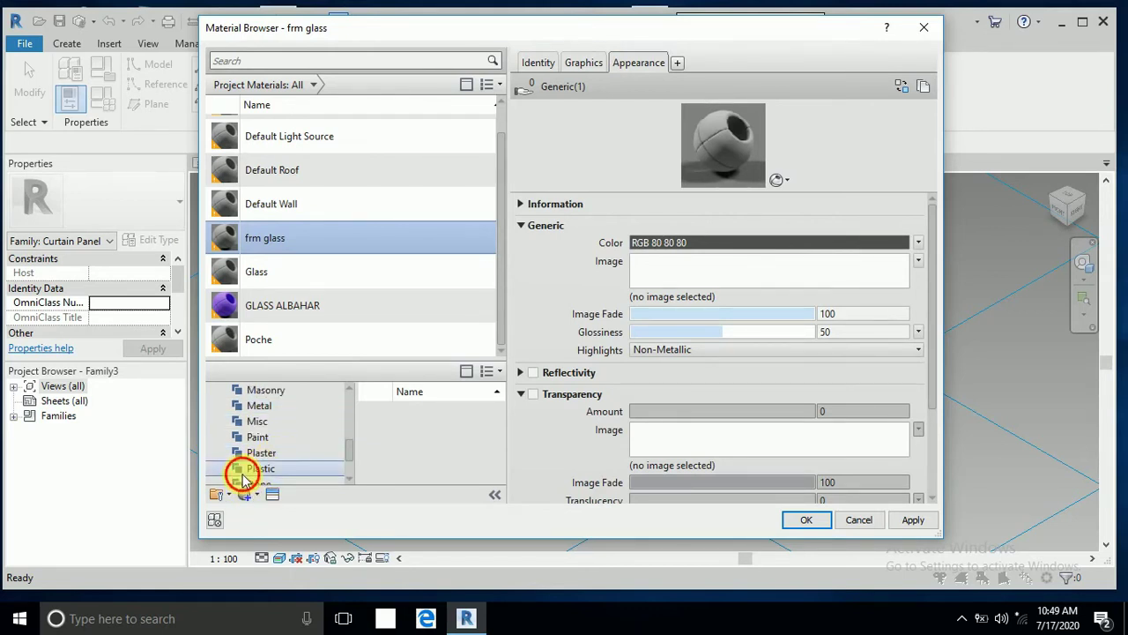
{"action": "left_click", "coordinate": [251, 468]}
{"action": "scroll", "coordinate": [428, 459], "scroll_direction": "down", "scroll_amount": 3}
{"action": "scroll", "coordinate": [432, 453], "scroll_direction": "down", "scroll_amount": 2}
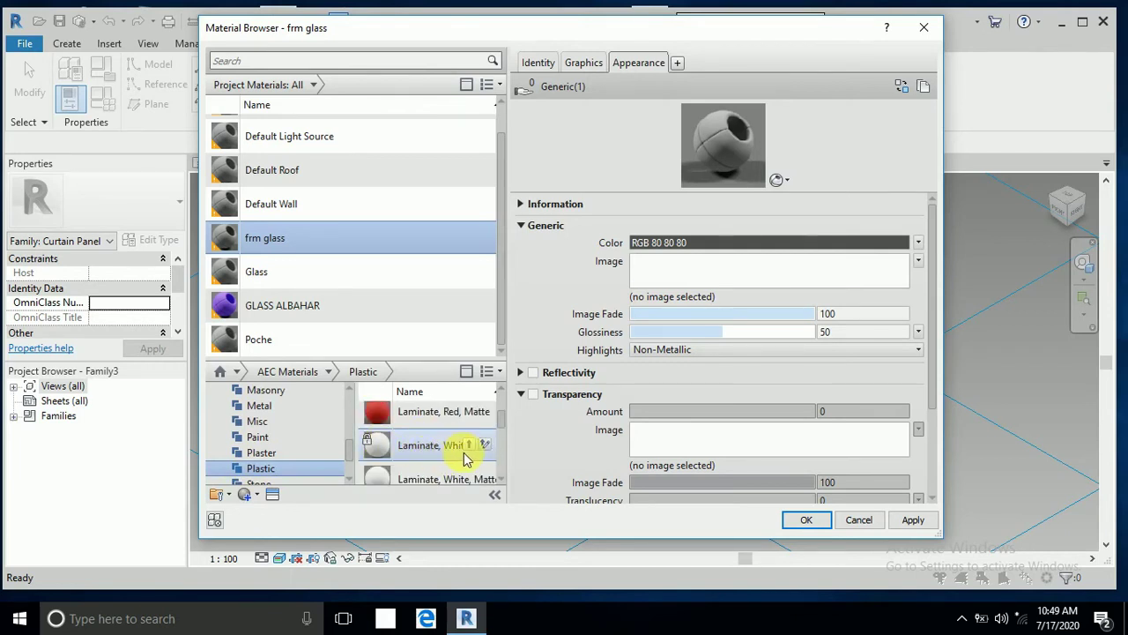
{"action": "left_click", "coordinate": [469, 444]}
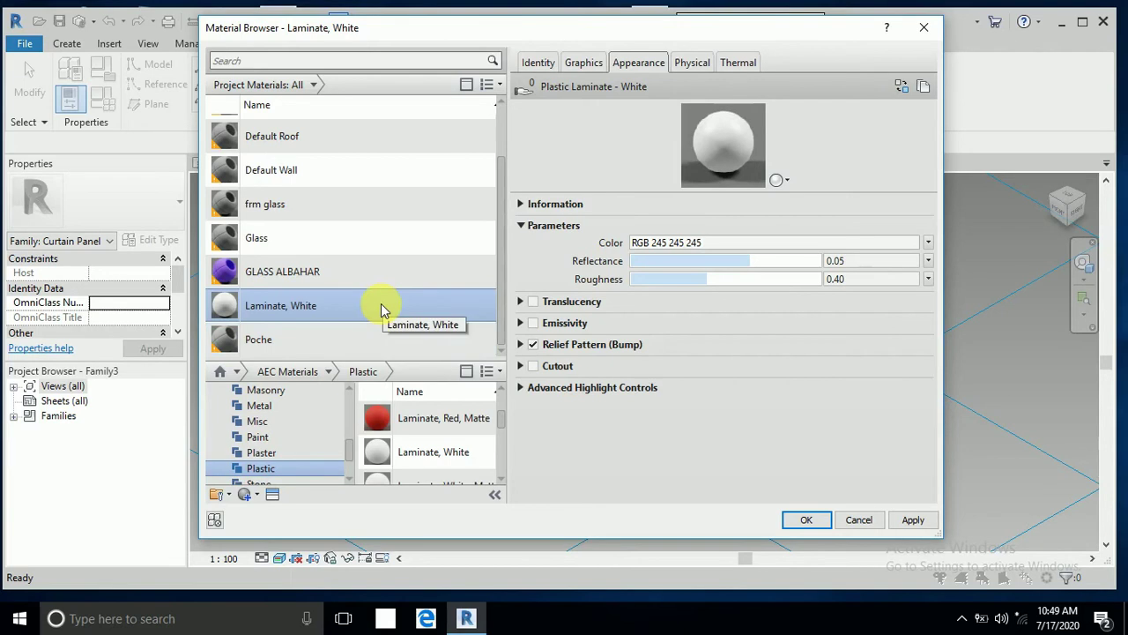
Assign Laminate, White to the material 2 parameter and apply the change to the family types.
{"action": "left_click", "coordinate": [395, 212]}
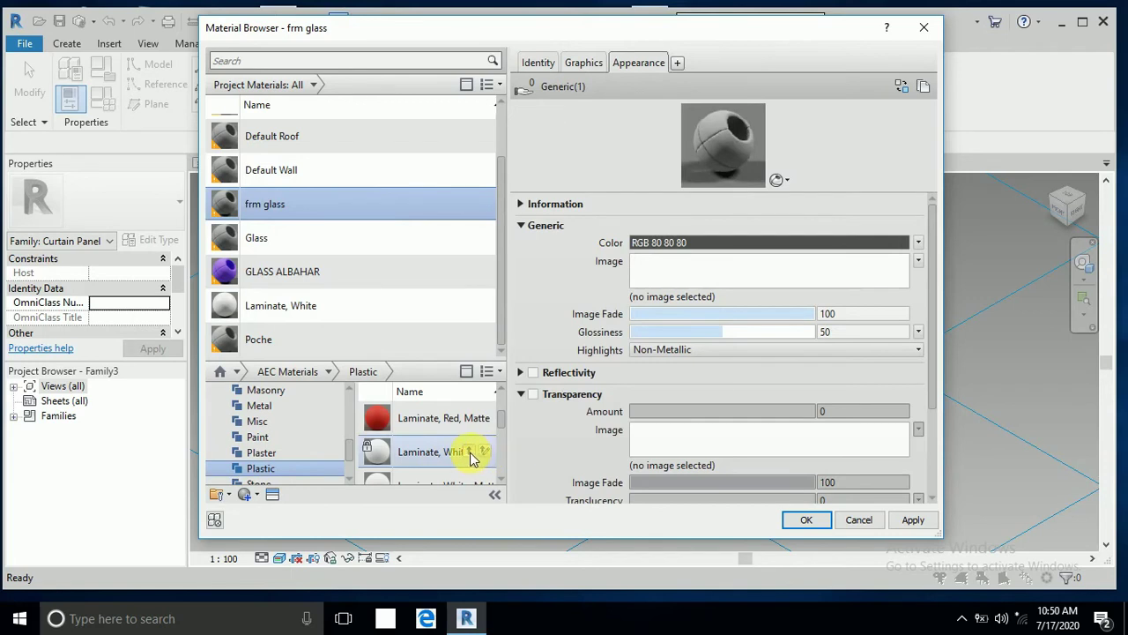
{"action": "left_click", "coordinate": [469, 453]}
{"action": "left_click", "coordinate": [495, 335]}
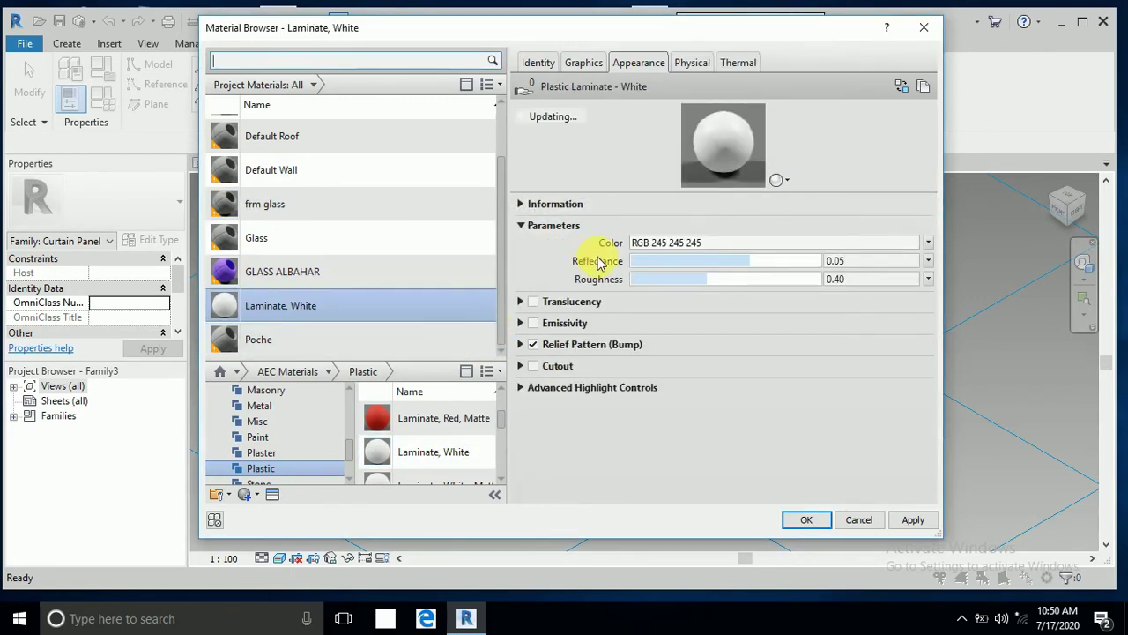
{"action": "left_click", "coordinate": [908, 521]}
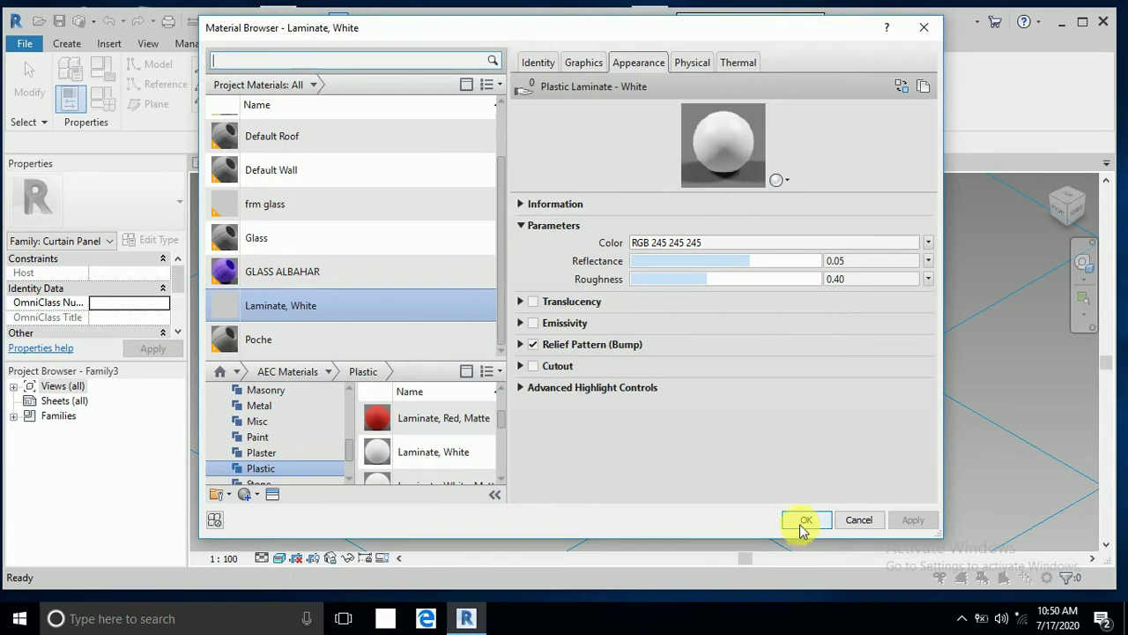
{"action": "left_click", "coordinate": [806, 524]}
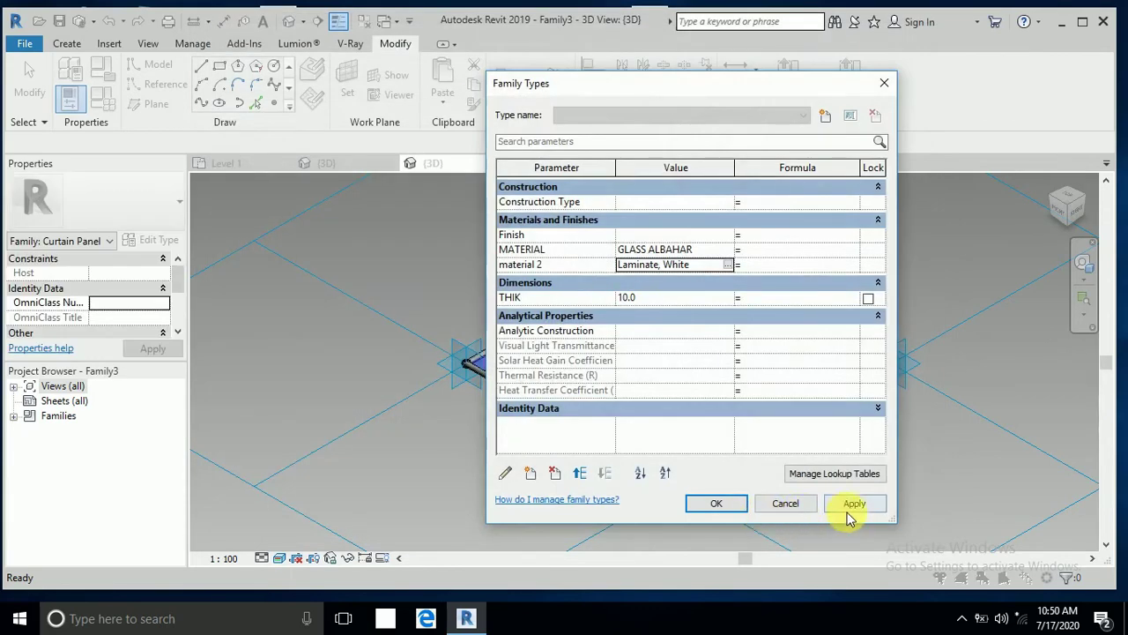
{"action": "left_click", "coordinate": [850, 509]}
{"action": "left_click", "coordinate": [732, 509]}
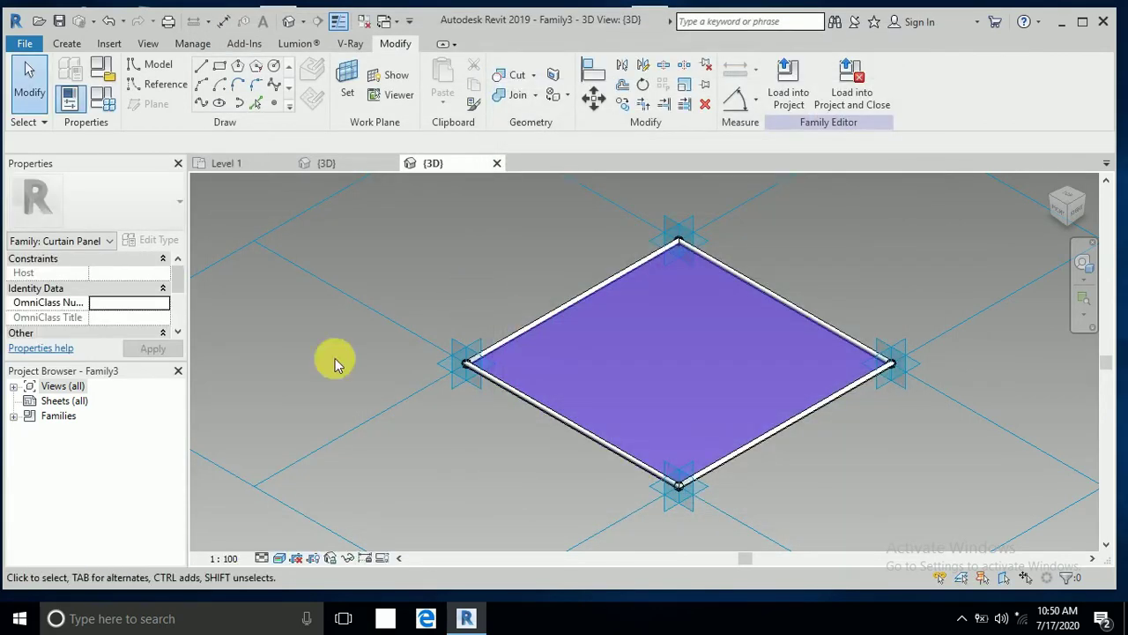
Set the family's 3D view to the Realistic visual style and check the frame and its material parameters.
{"action": "left_click", "coordinate": [278, 557]}
{"action": "left_click", "coordinate": [304, 523]}
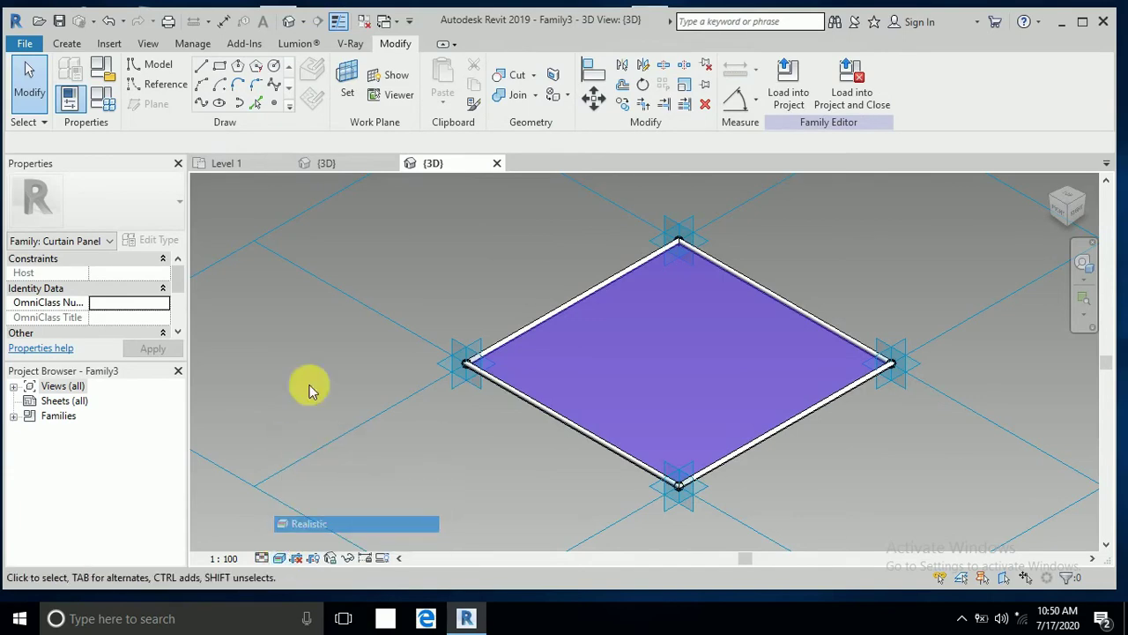
{"action": "scroll", "coordinate": [534, 468], "scroll_direction": "up", "scroll_amount": 5}
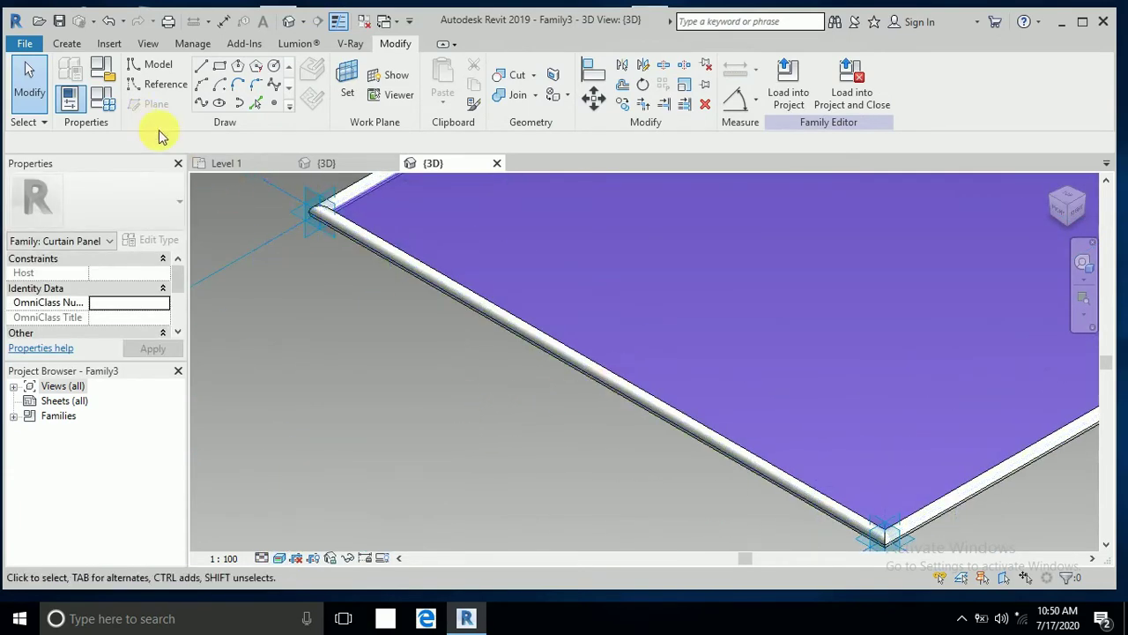
{"action": "left_click", "coordinate": [72, 99]}
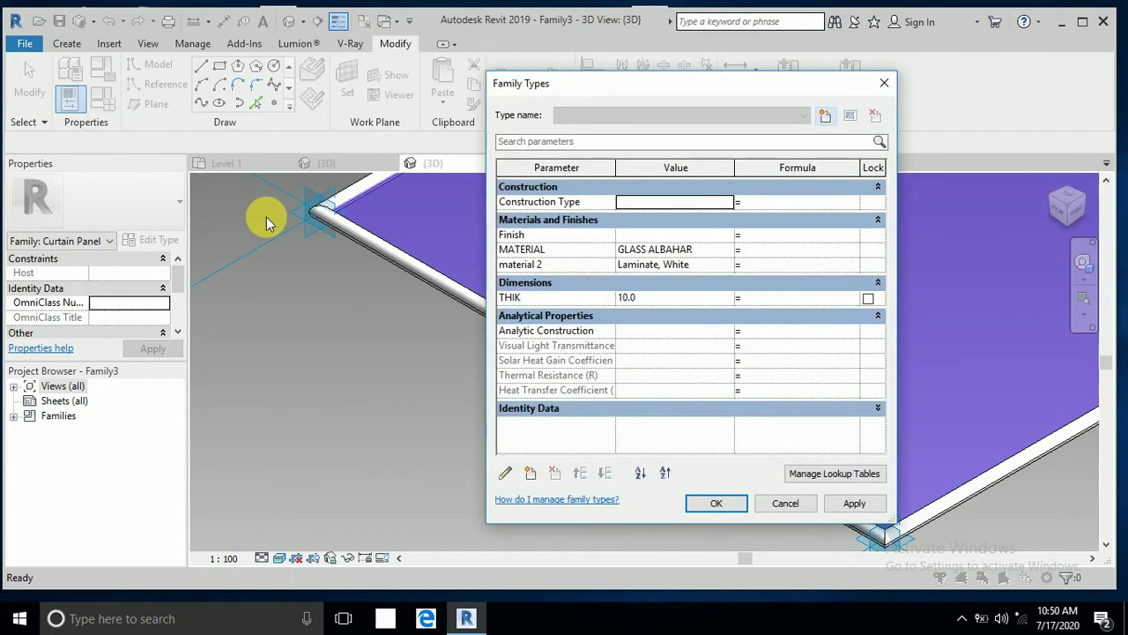
{"action": "left_click", "coordinate": [727, 503]}
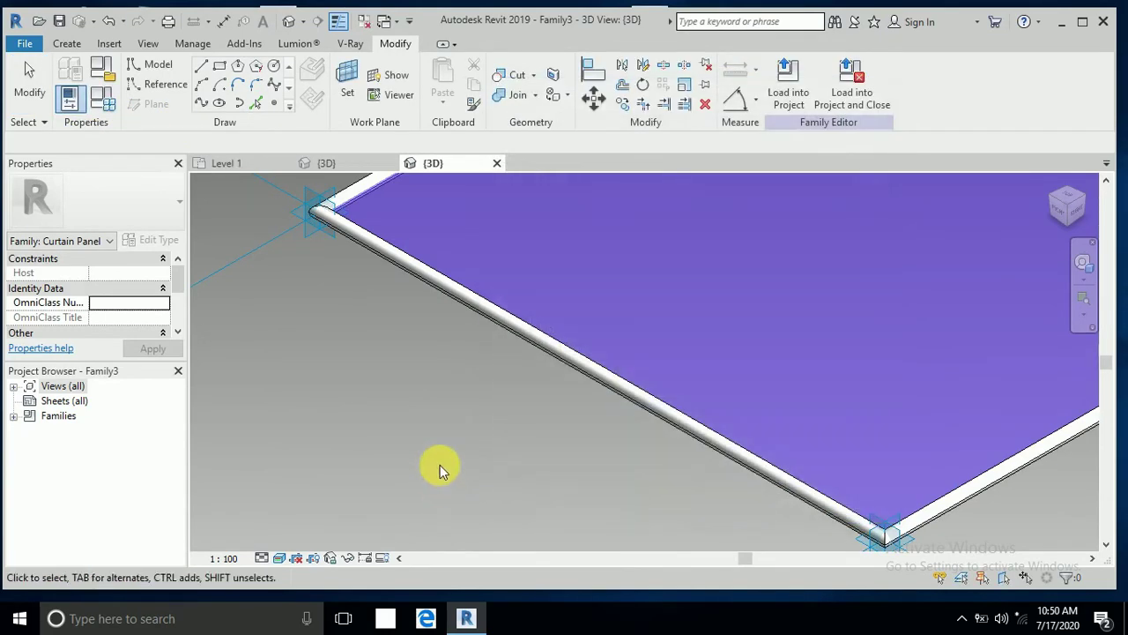
{"action": "scroll", "coordinate": [503, 338], "scroll_direction": "down", "scroll_amount": 5}
{"action": "middle_click_drag", "start_coordinate": [873, 232], "coordinate": [838, 267]}
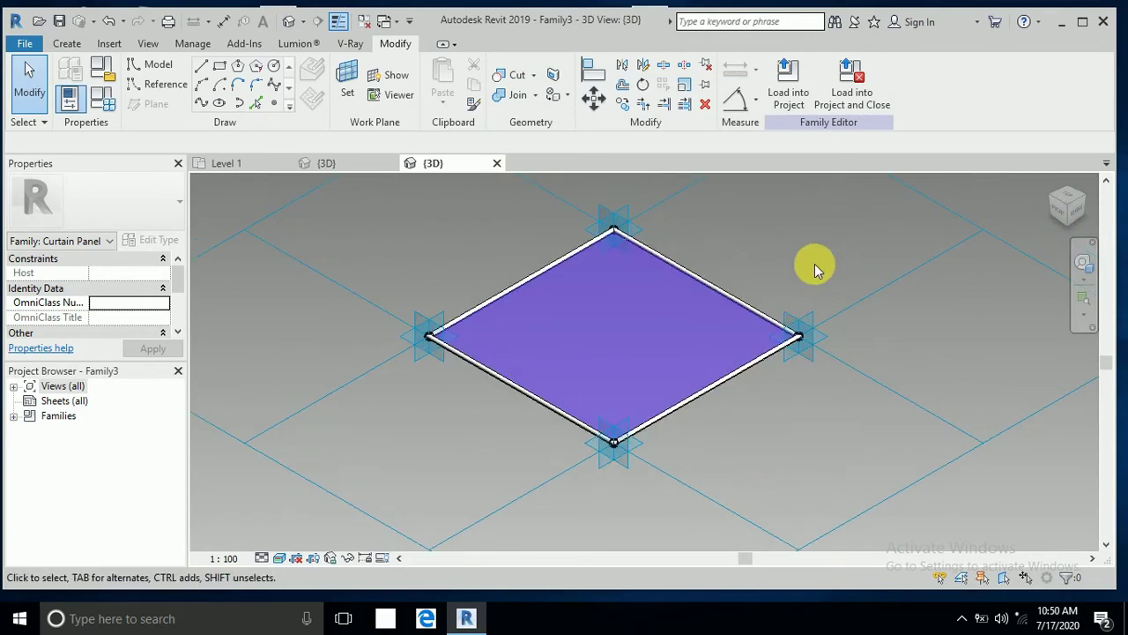
{"action": "middle_click_drag", "start_coordinate": [806, 244], "coordinate": [773, 290]}
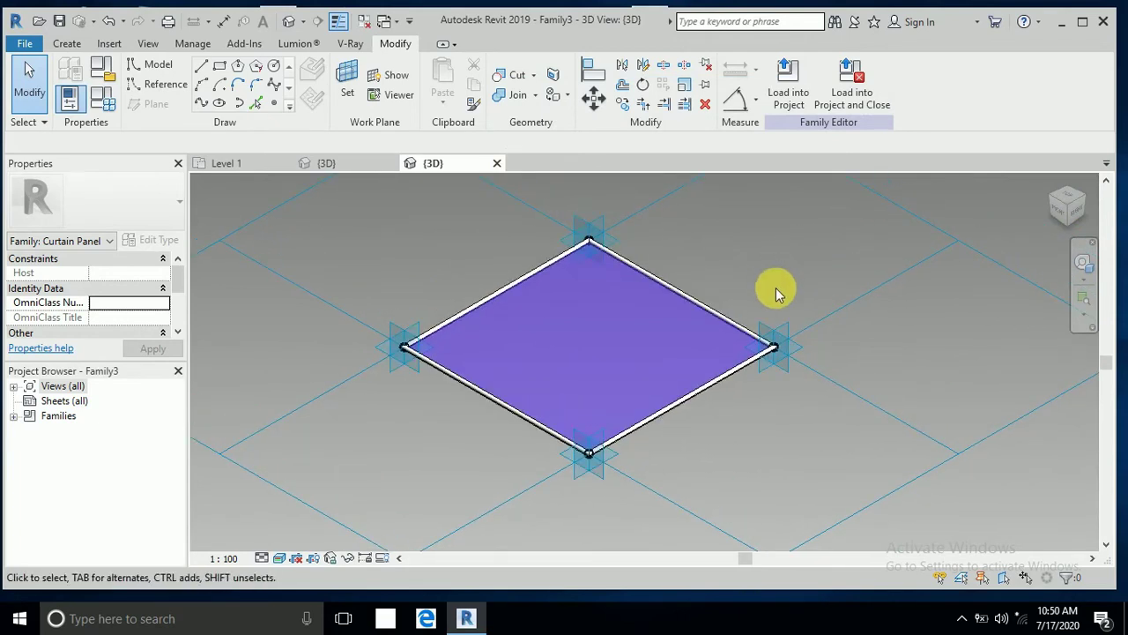
Load the curtain panel family into the Al BAHAR TOWER 3 project and show the tower in the default 3D view.
{"action": "left_click", "coordinate": [802, 104]}
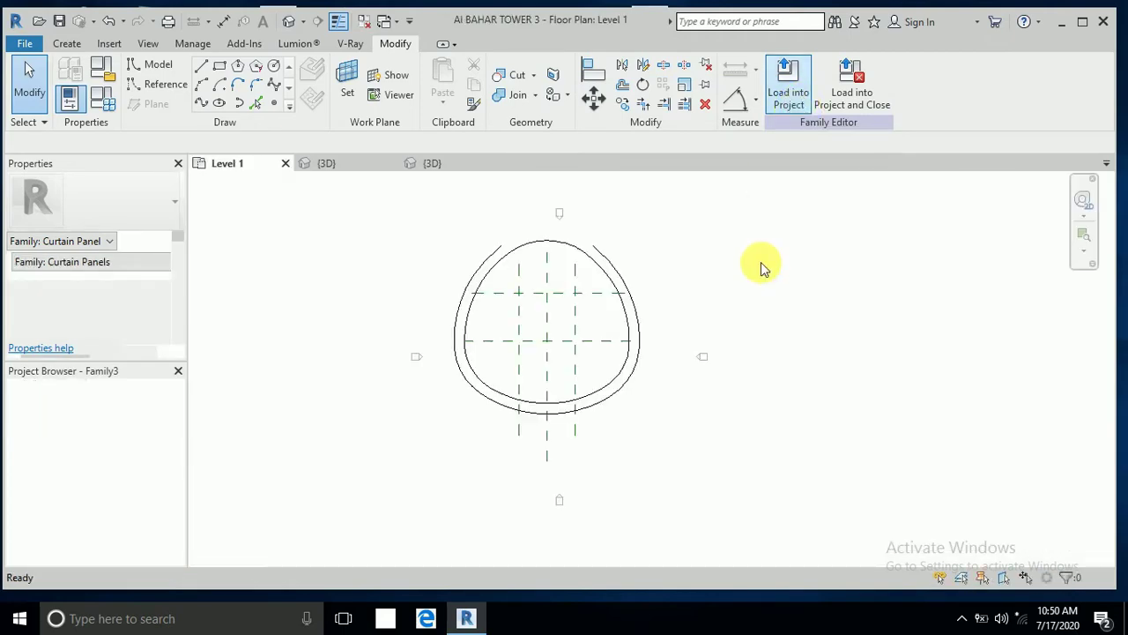
{"action": "left_click", "coordinate": [737, 261]}
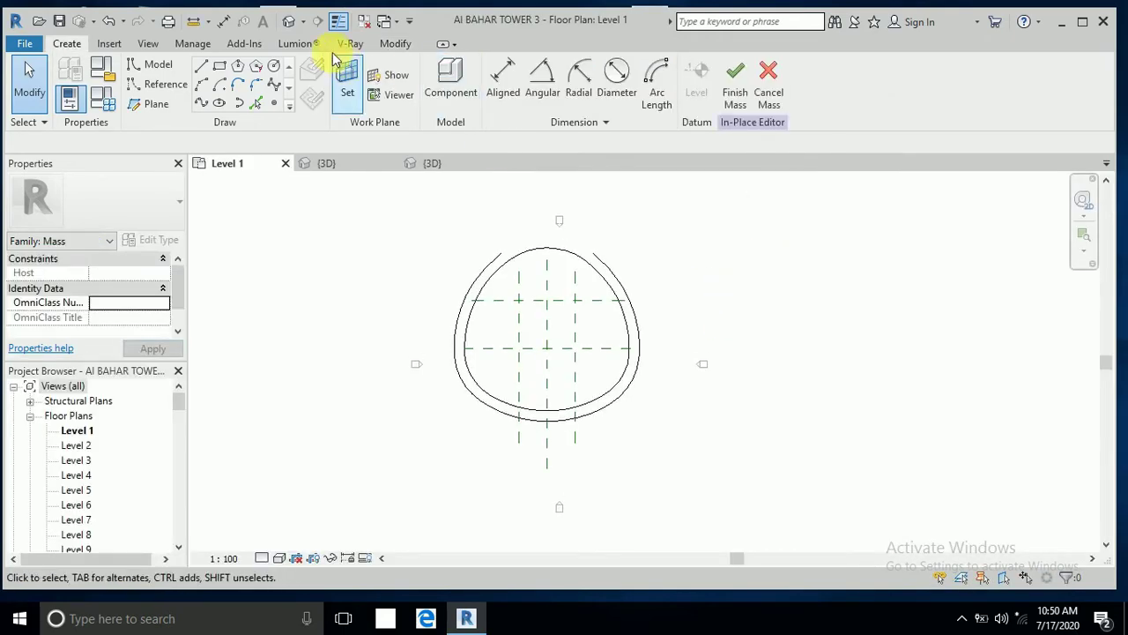
{"action": "left_click", "coordinate": [290, 22]}
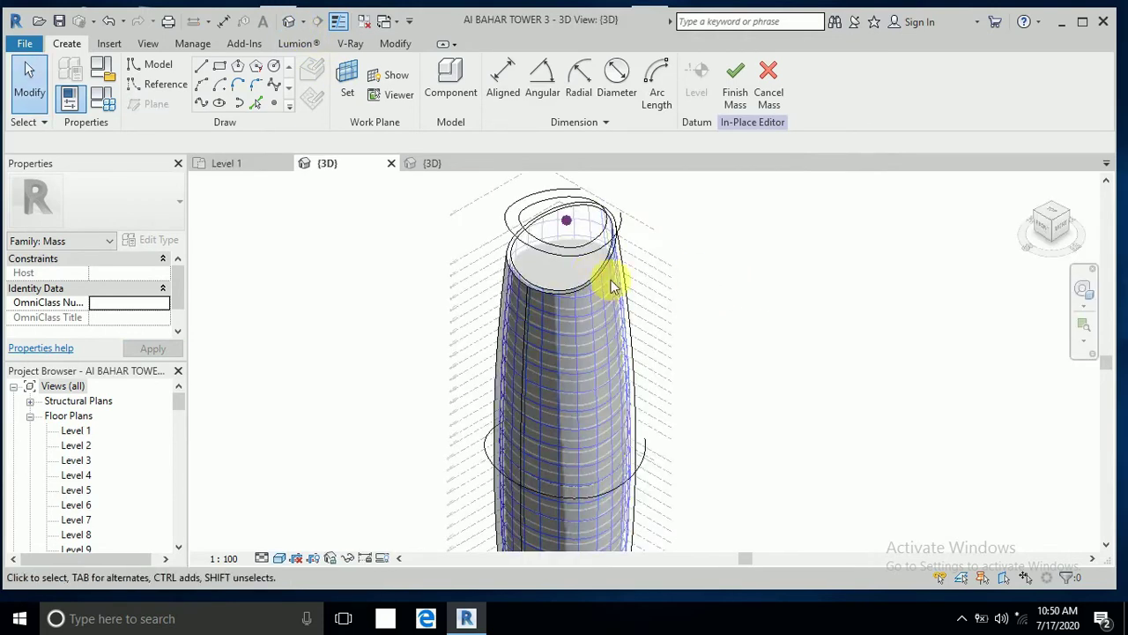
Apply the Family3 panel type, listed under the Rectangle pattern, to the divided surface on the tower's right side.
{"action": "left_click", "coordinate": [598, 288]}
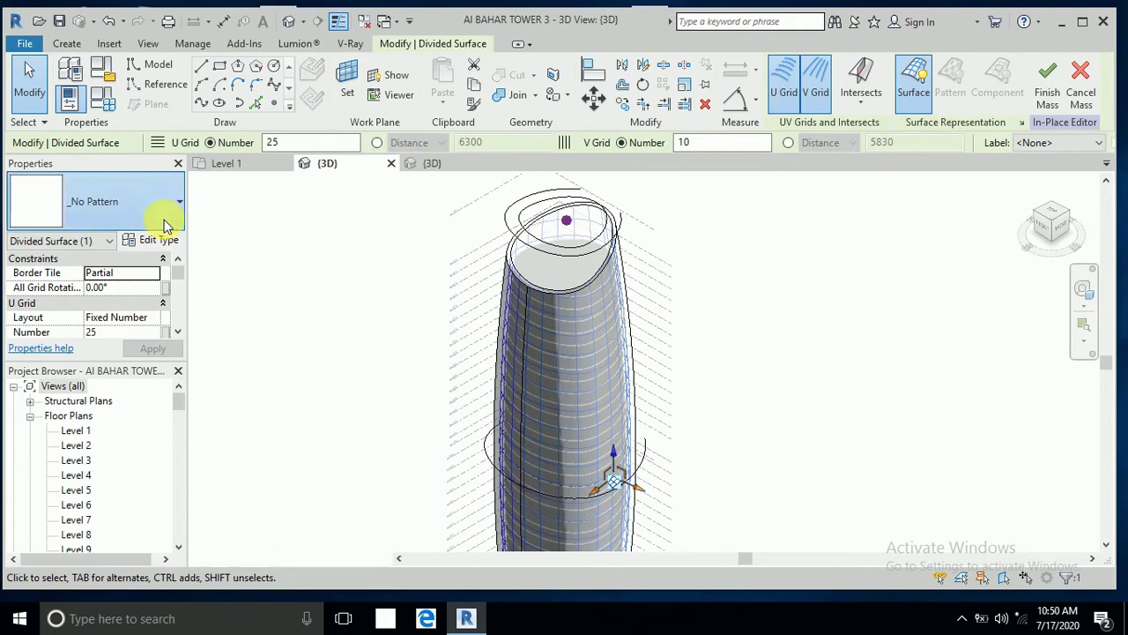
{"action": "left_click", "coordinate": [163, 216]}
{"action": "scroll", "coordinate": [137, 352], "scroll_direction": "down", "scroll_amount": 2}
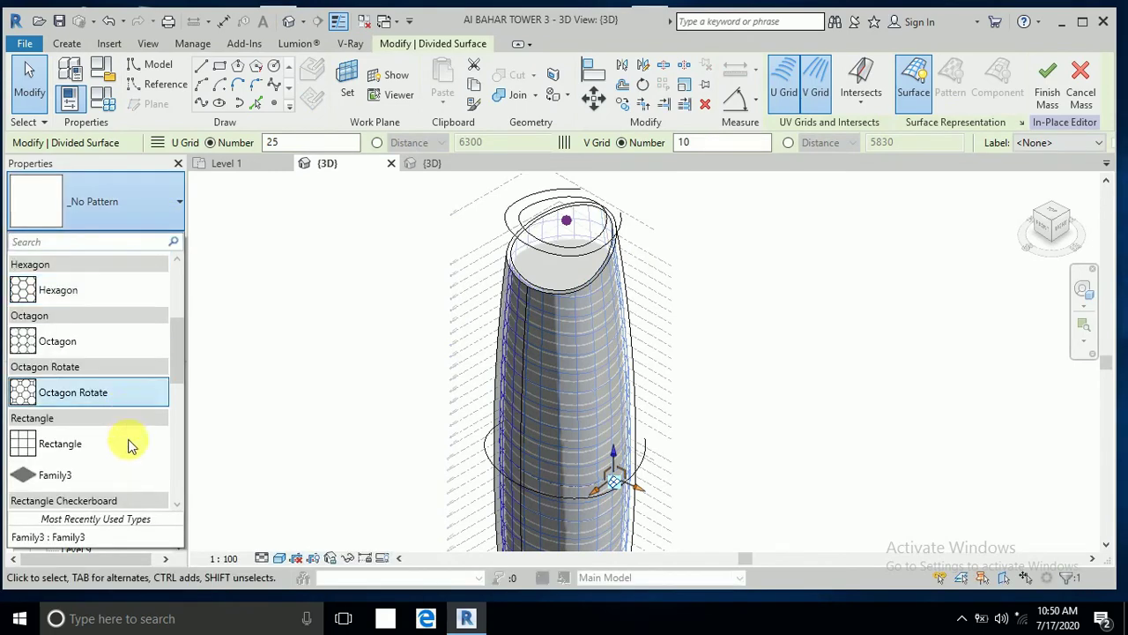
{"action": "left_click", "coordinate": [97, 486]}
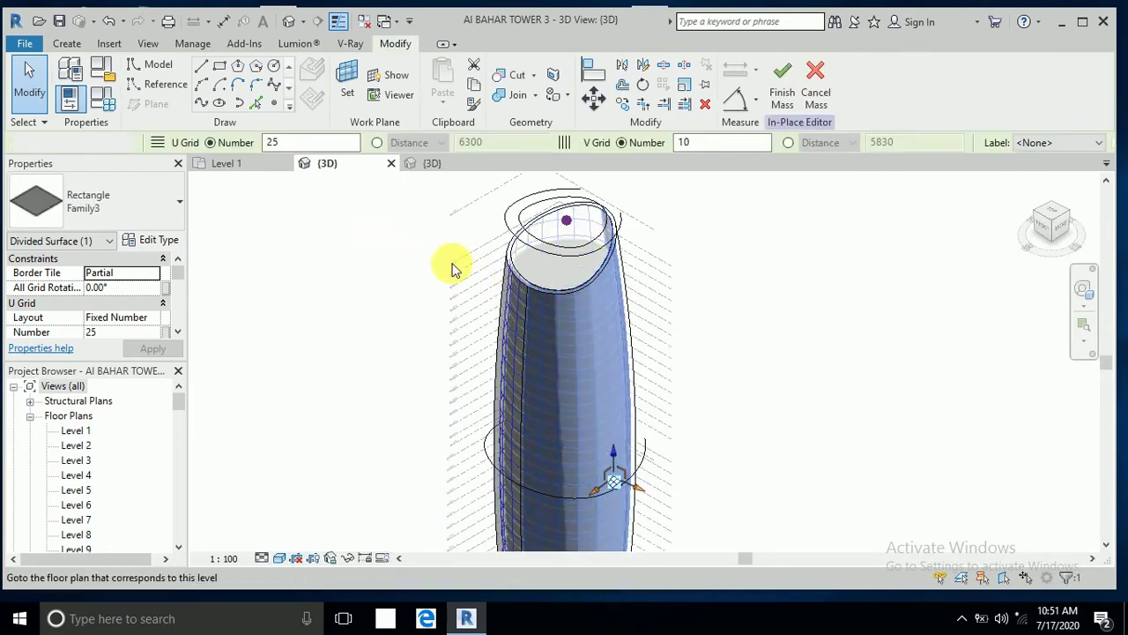
Apply the Family3 rectangle panel type to the tower's remaining unpatterned divided surface on the left side.
{"action": "scroll", "coordinate": [481, 259], "scroll_direction": "up", "scroll_amount": 4}
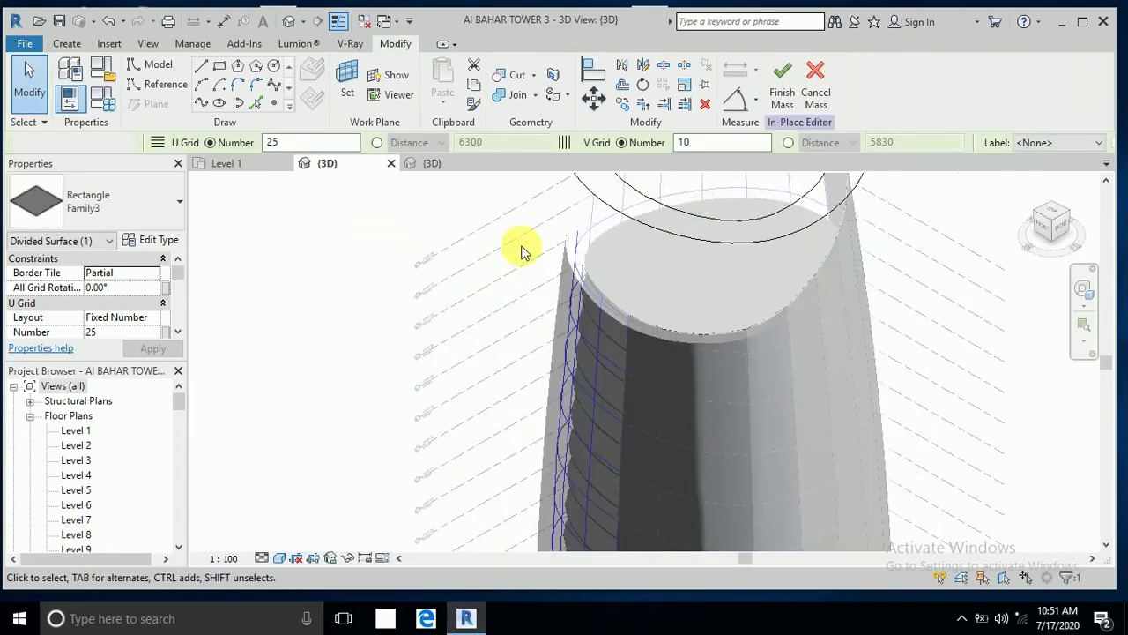
{"action": "left_click", "coordinate": [578, 259]}
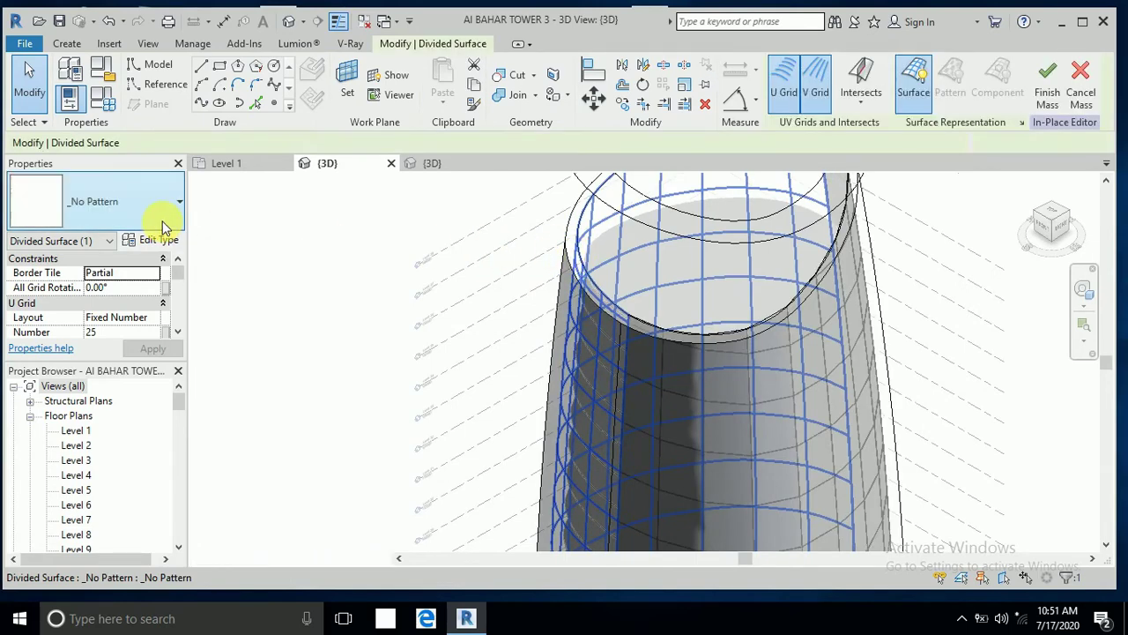
{"action": "left_click", "coordinate": [163, 228]}
{"action": "scroll", "coordinate": [141, 467], "scroll_direction": "down", "scroll_amount": 3}
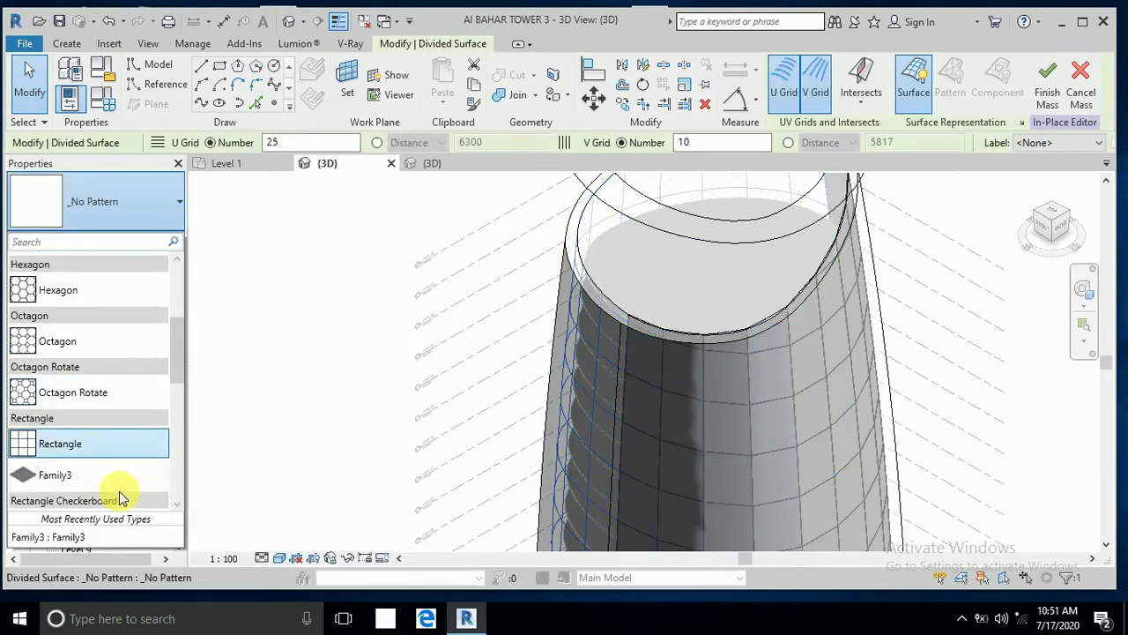
{"action": "scroll", "coordinate": [121, 499], "scroll_direction": "down", "scroll_amount": 1}
{"action": "left_click", "coordinate": [403, 345]}
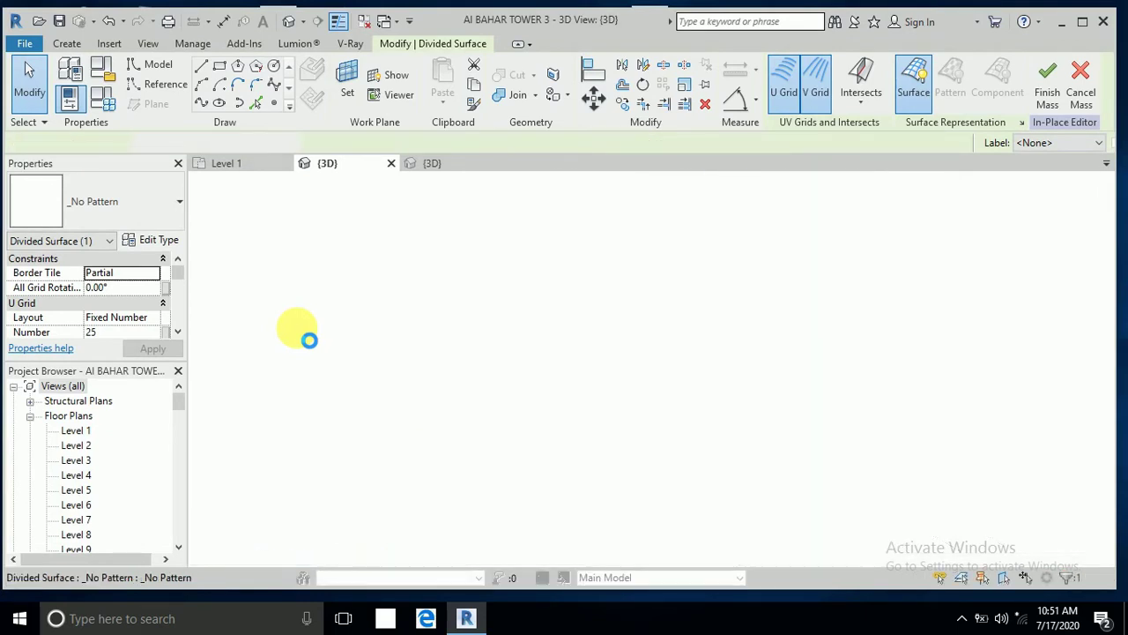
{"action": "left_click", "coordinate": [319, 326]}
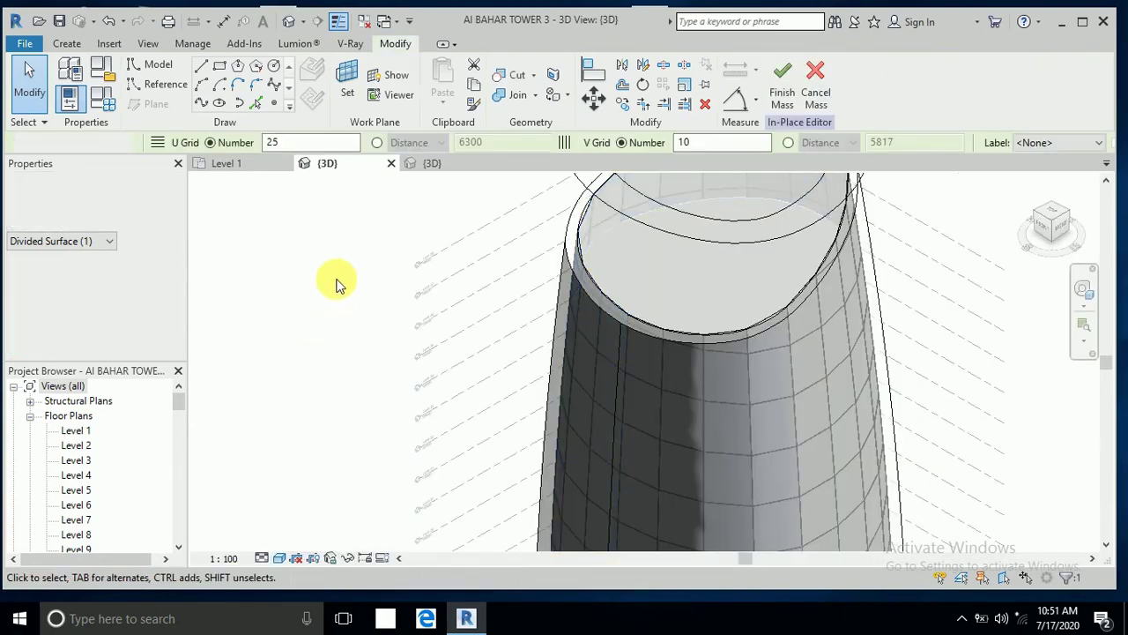
Set the tower's 3D view to the Realistic visual style.
{"action": "left_click", "coordinate": [280, 558]}
{"action": "left_click", "coordinate": [299, 524]}
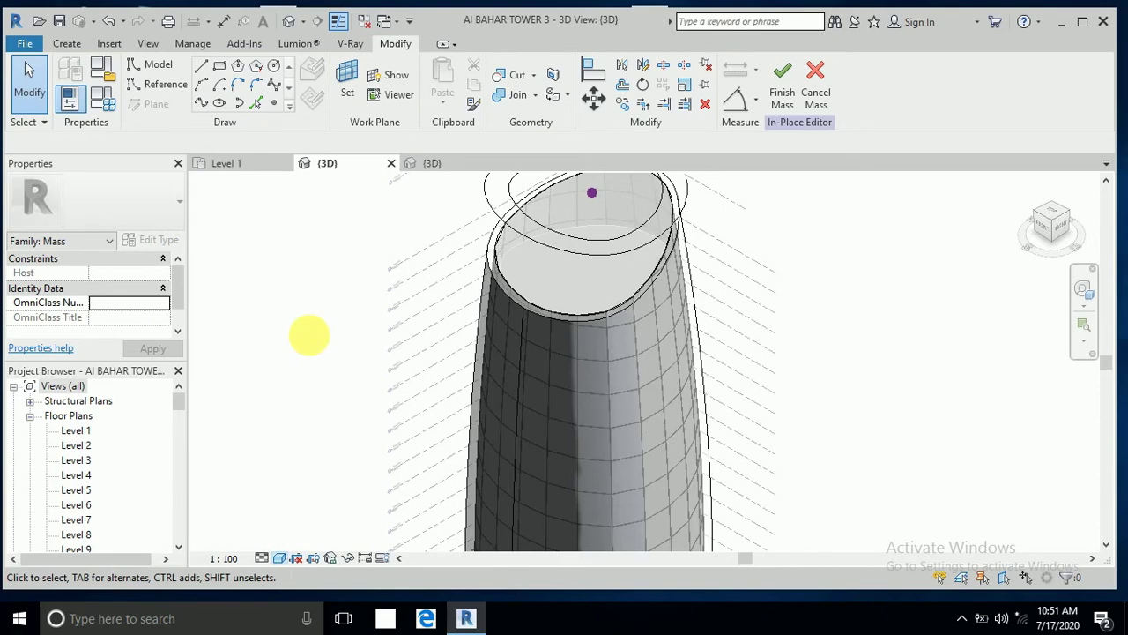
{"action": "scroll", "coordinate": [344, 277], "scroll_direction": "down", "scroll_amount": 3}
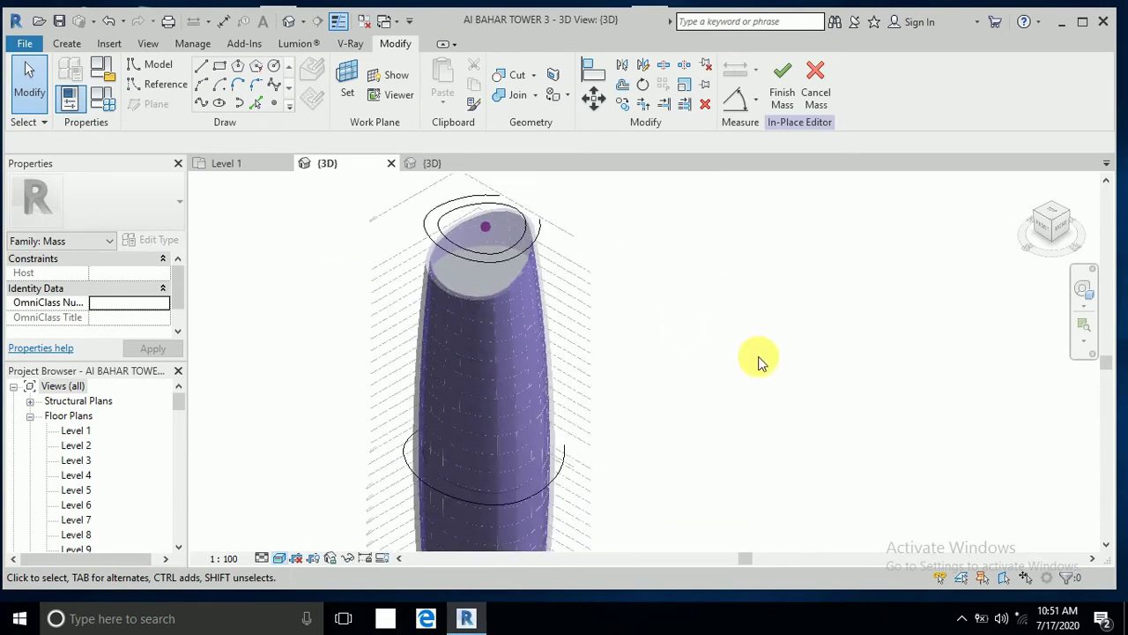
Examine the Family3 panels' frame and glass up close on the tower facade, and the tower as a whole.
{"action": "middle_click_drag", "start_coordinate": [730, 343], "coordinate": [775, 310]}
{"action": "scroll", "coordinate": [660, 340], "scroll_direction": "up", "scroll_amount": 4}
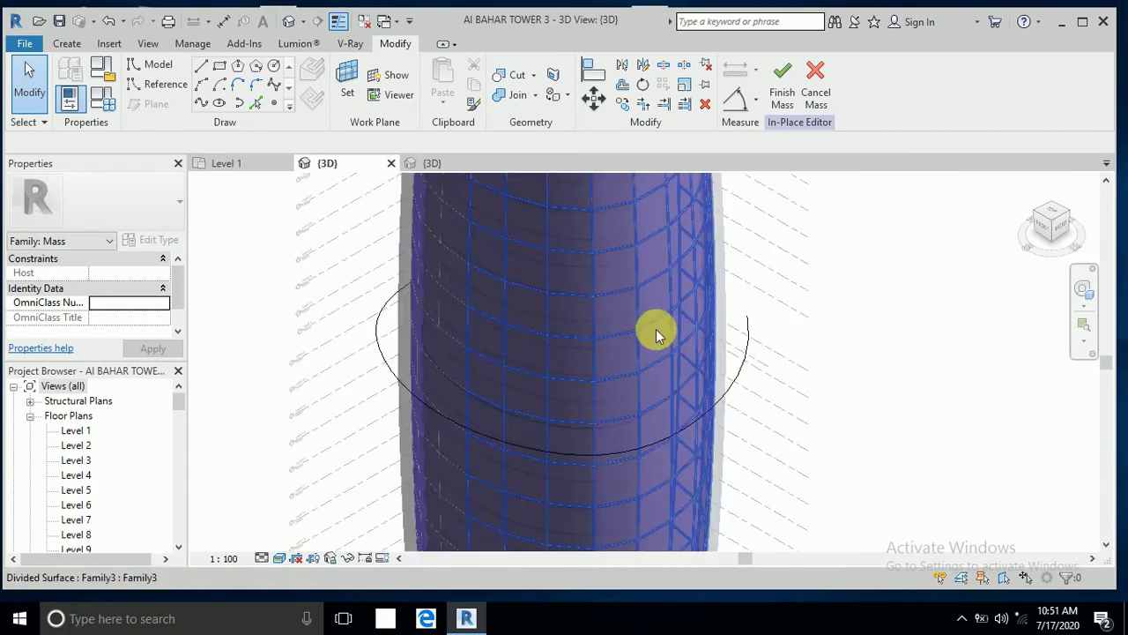
{"action": "scroll", "coordinate": [656, 335], "scroll_direction": "up", "scroll_amount": 5}
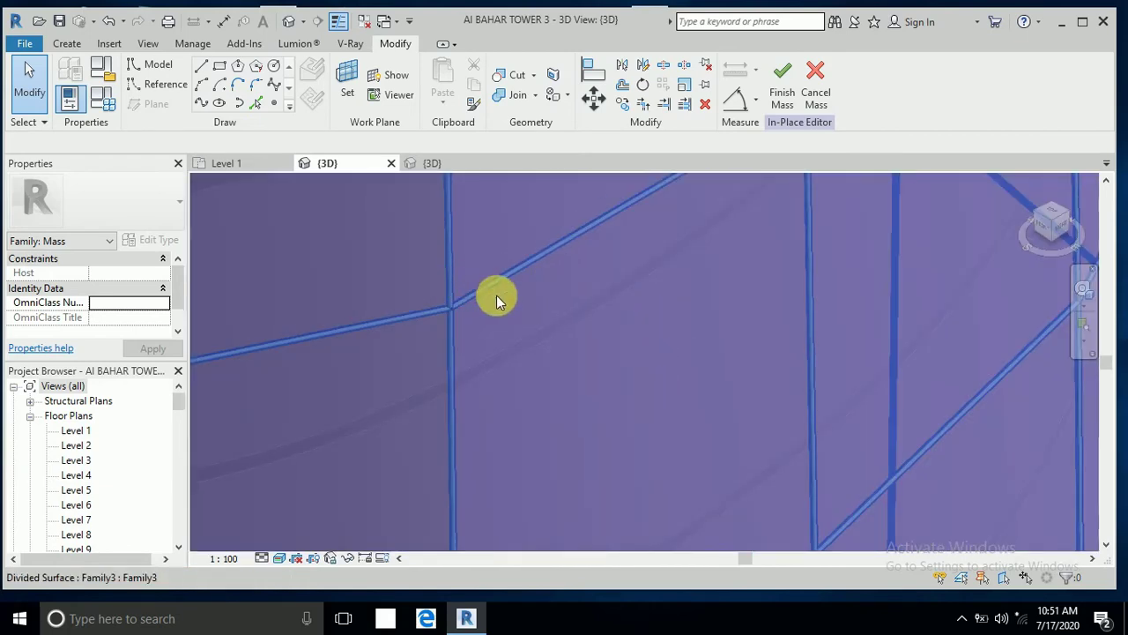
{"action": "scroll", "coordinate": [543, 306], "scroll_direction": "down", "scroll_amount": 2}
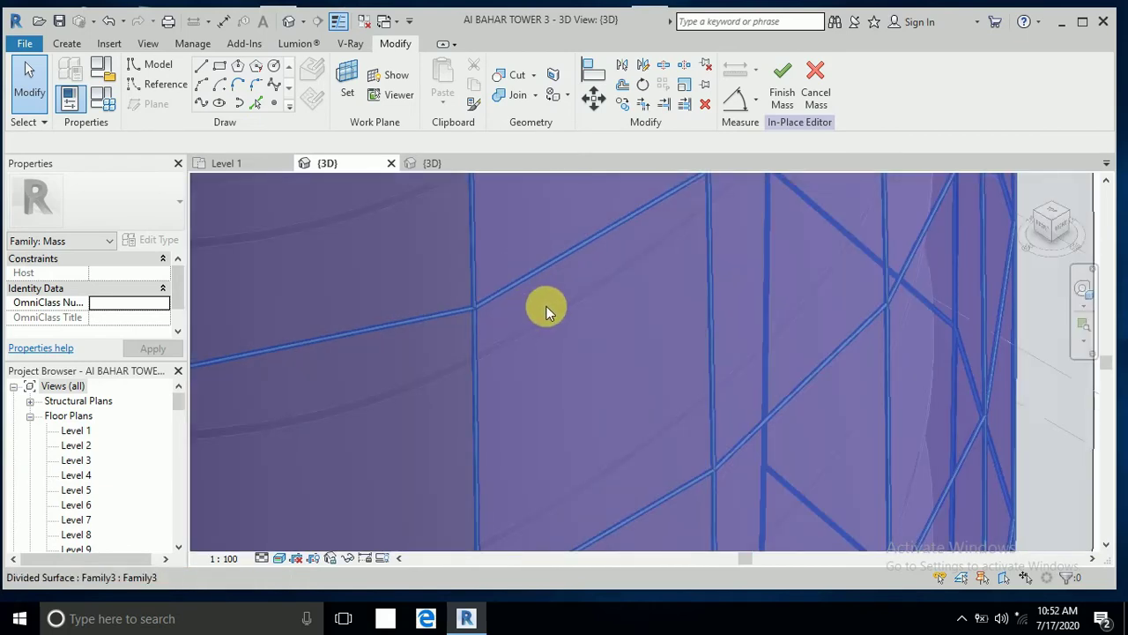
{"action": "scroll", "coordinate": [547, 307], "scroll_direction": "down", "scroll_amount": 3}
{"action": "scroll", "coordinate": [546, 308], "scroll_direction": "down", "scroll_amount": 5}
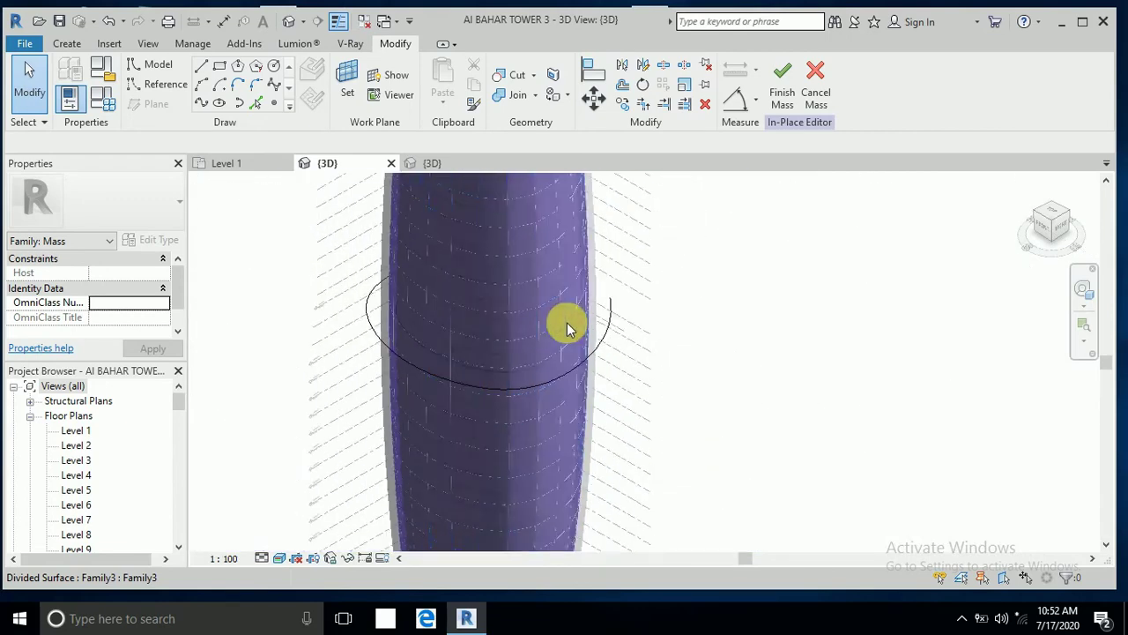
{"action": "scroll", "coordinate": [697, 324], "scroll_direction": "down", "scroll_amount": 2}
{"action": "scroll", "coordinate": [708, 317], "scroll_direction": "down", "scroll_amount": 2}
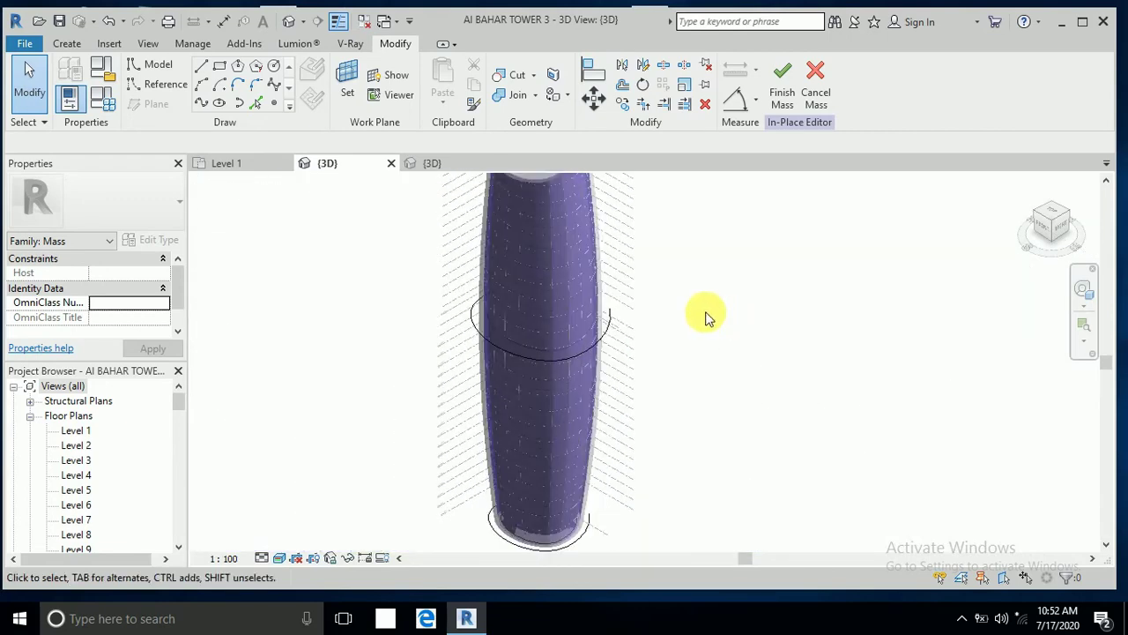
{"action": "scroll", "coordinate": [715, 335], "scroll_direction": "down", "scroll_amount": 2}
{"action": "scroll", "coordinate": [674, 295], "scroll_direction": "down", "scroll_amount": 3}
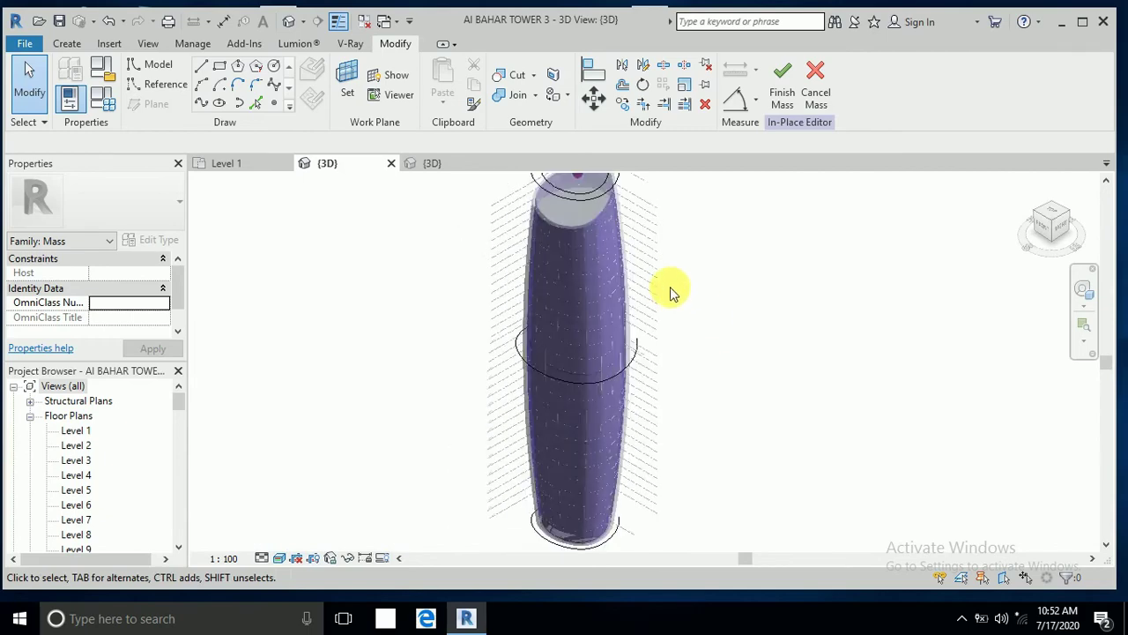
{"action": "mouse_move", "coordinate": [730, 347]}
{"action": "middle_mouse_down", "text": "shift"}
{"action": "mouse_move", "coordinate": [745, 367]}
{"action": "mouse_move", "coordinate": [736, 364]}
{"action": "middle_mouse_up", "text": "shift"}
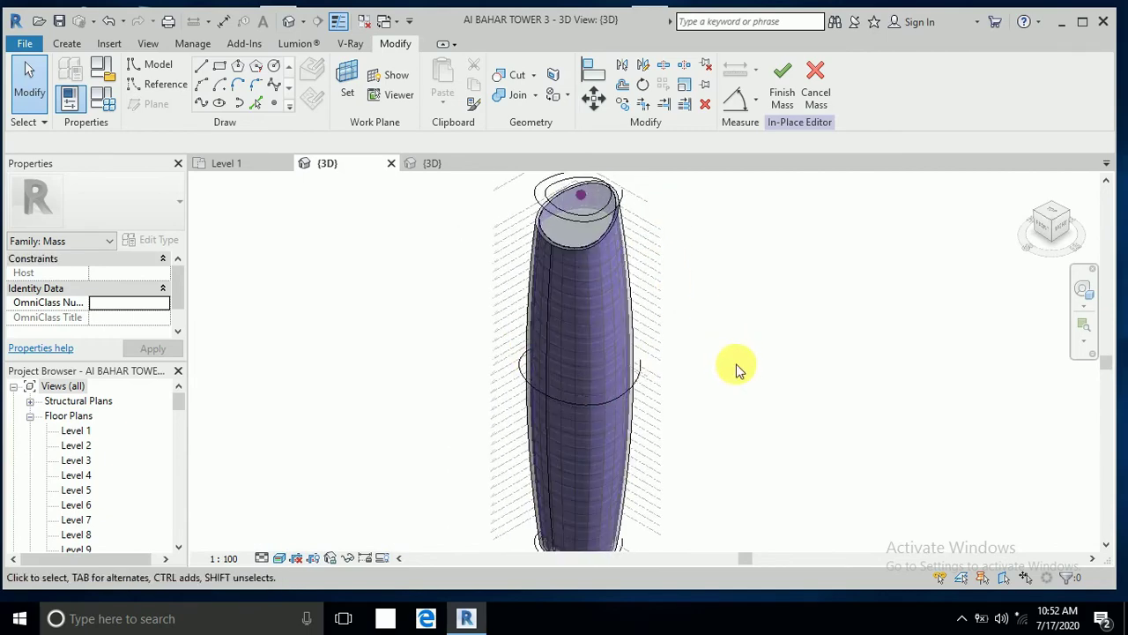
{"action": "scroll", "coordinate": [730, 355], "scroll_direction": "down", "scroll_amount": 1}
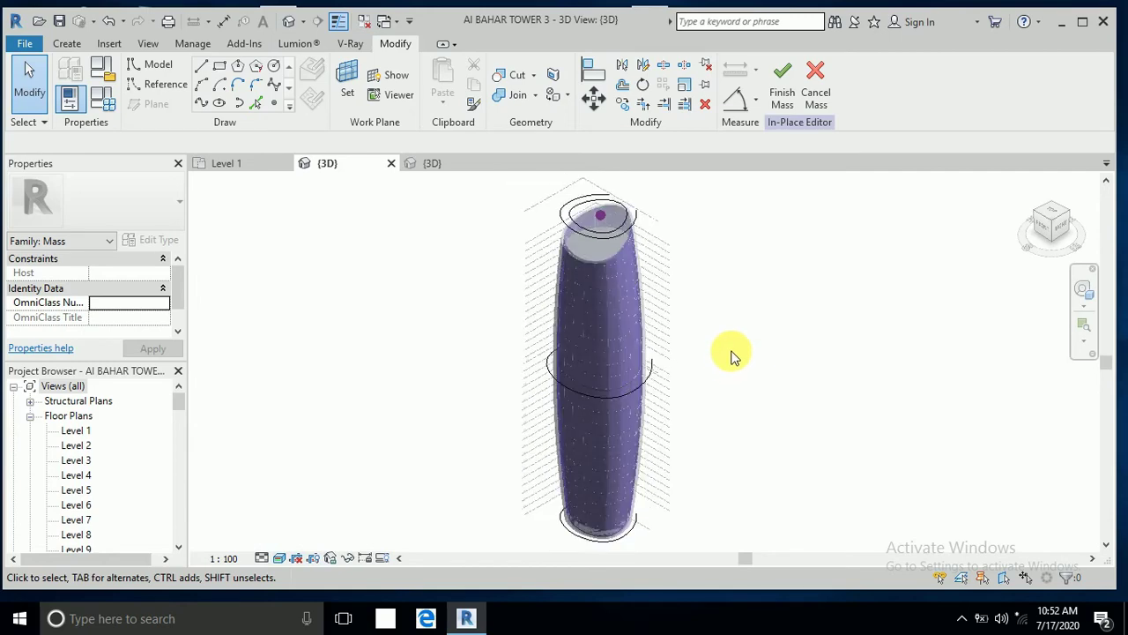
Divide the outer form's surface on the tower's right side and apply the Hexagon pattern to it.
{"action": "mouse_move", "coordinate": [730, 354]}
{"action": "middle_mouse_down", "text": "shift"}
{"action": "mouse_move", "coordinate": [763, 358]}
{"action": "mouse_move", "coordinate": [688, 256]}
{"action": "middle_mouse_up", "text": "shift"}
{"action": "scroll", "coordinate": [648, 249], "scroll_direction": "up", "scroll_amount": 2}
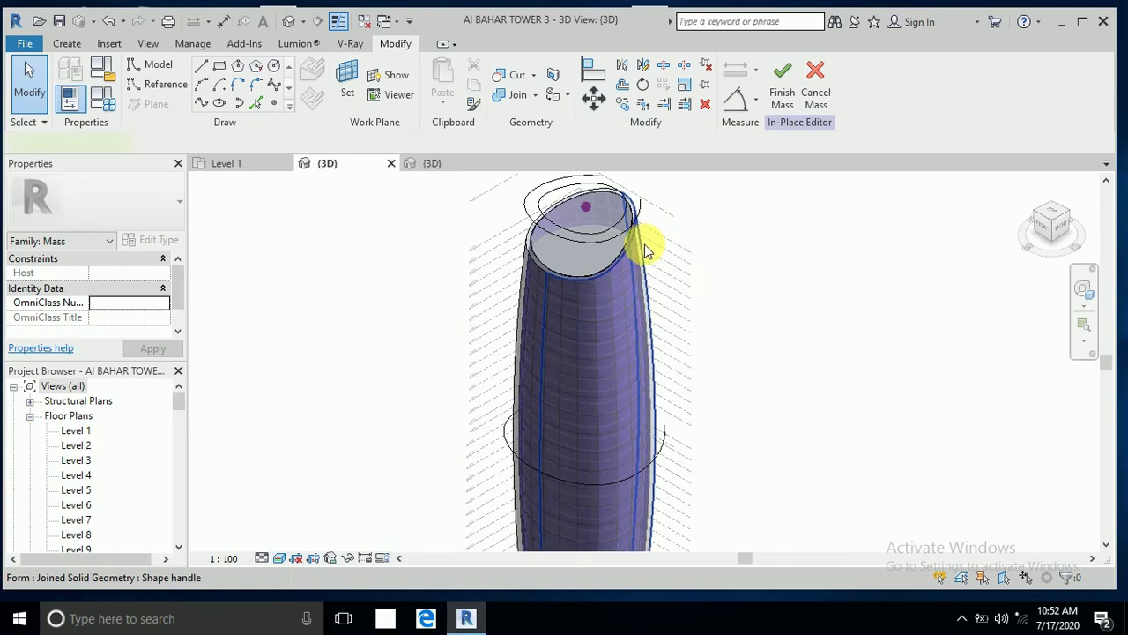
{"action": "left_click", "coordinate": [646, 252]}
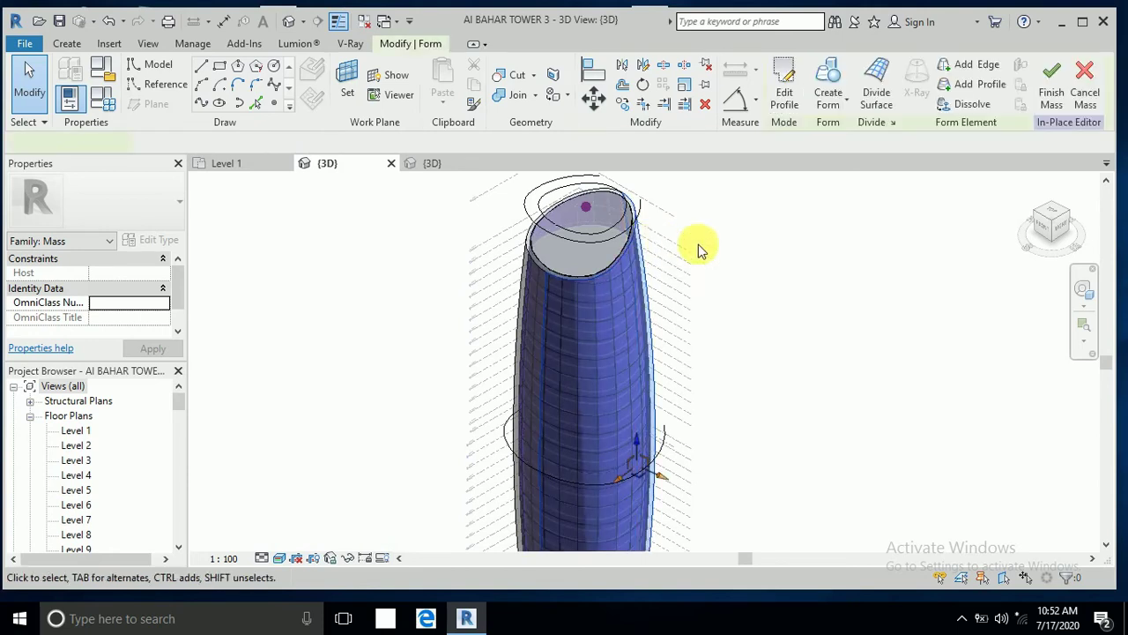
{"action": "left_click", "coordinate": [878, 84]}
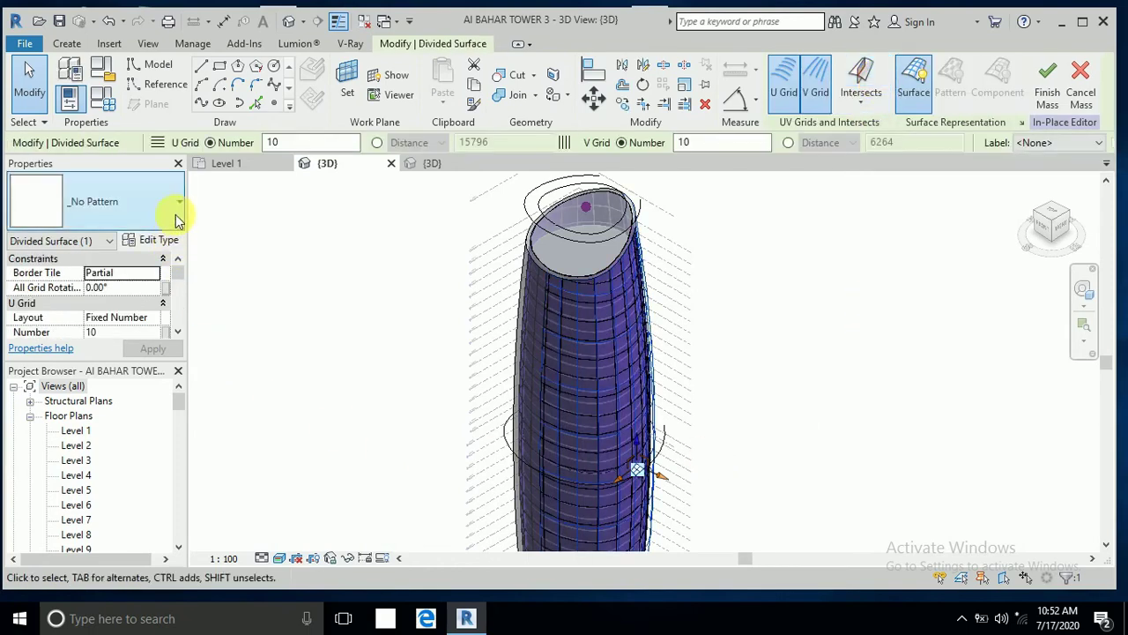
{"action": "left_click", "coordinate": [177, 218]}
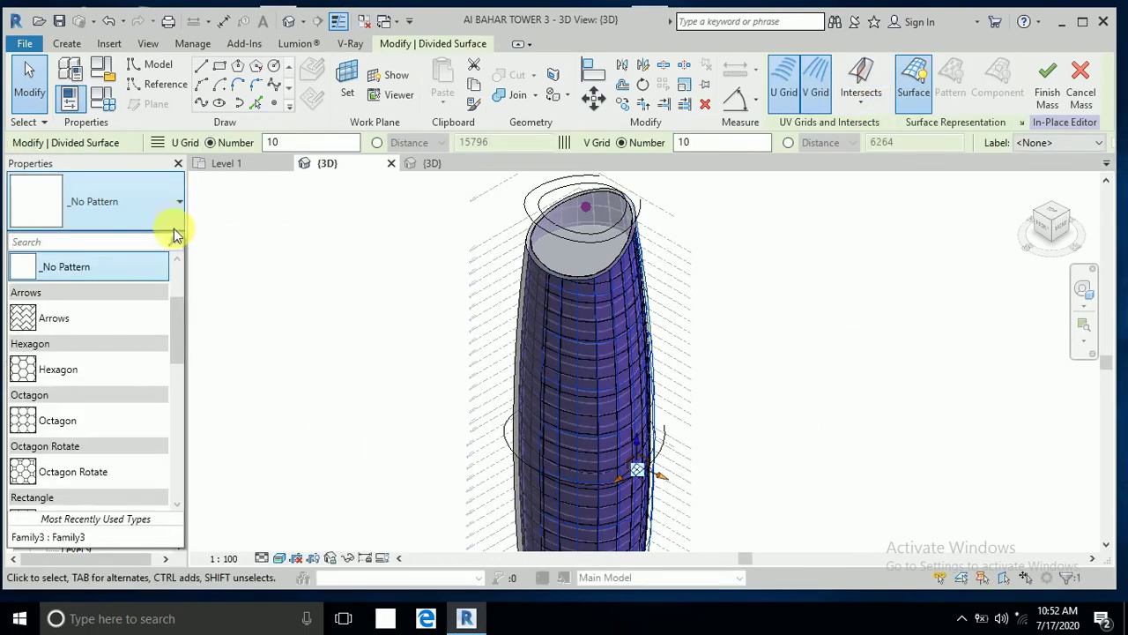
{"action": "left_click", "coordinate": [122, 370]}
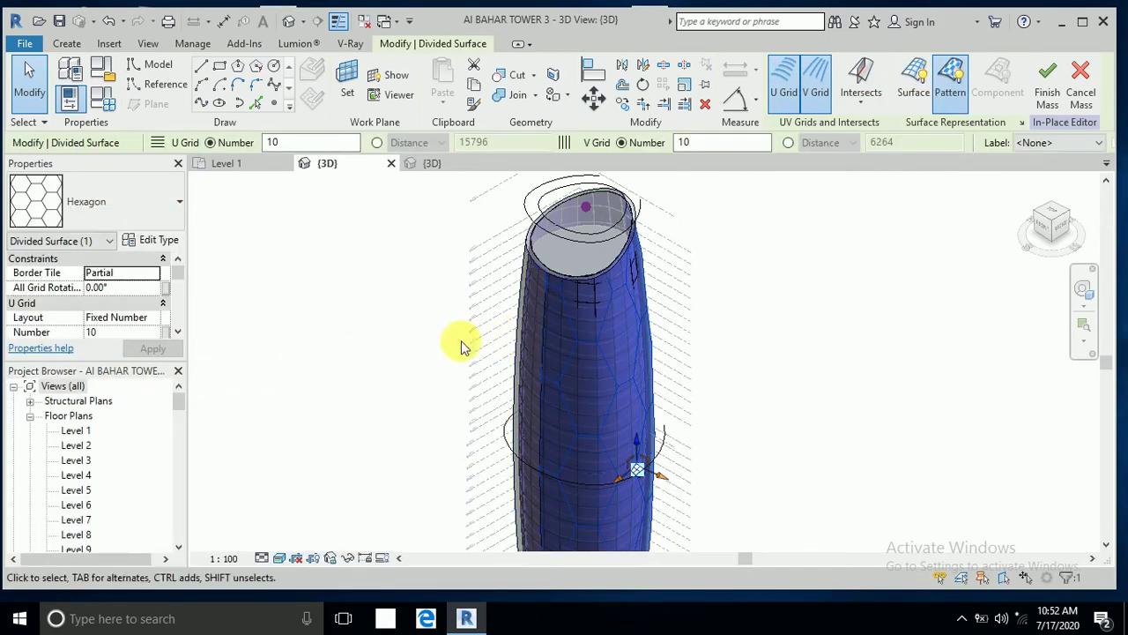
Set the All Grid Rotation of the right outer hexagon surface to 90°.
{"action": "scroll", "coordinate": [577, 366], "scroll_direction": "up", "scroll_amount": 4}
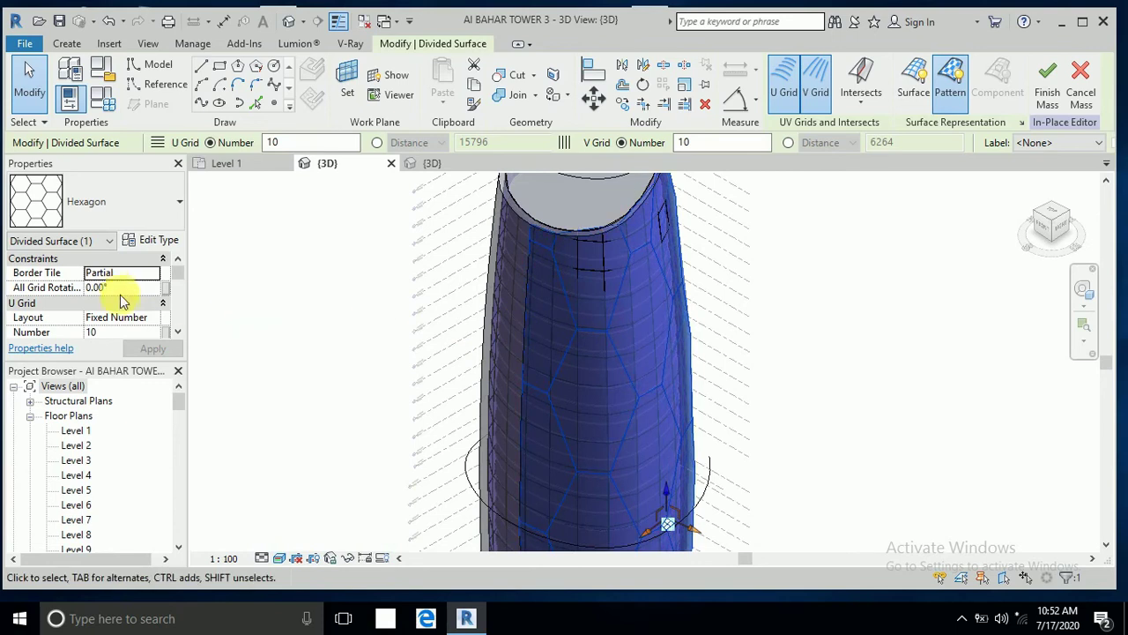
{"action": "left_click", "coordinate": [121, 288]}
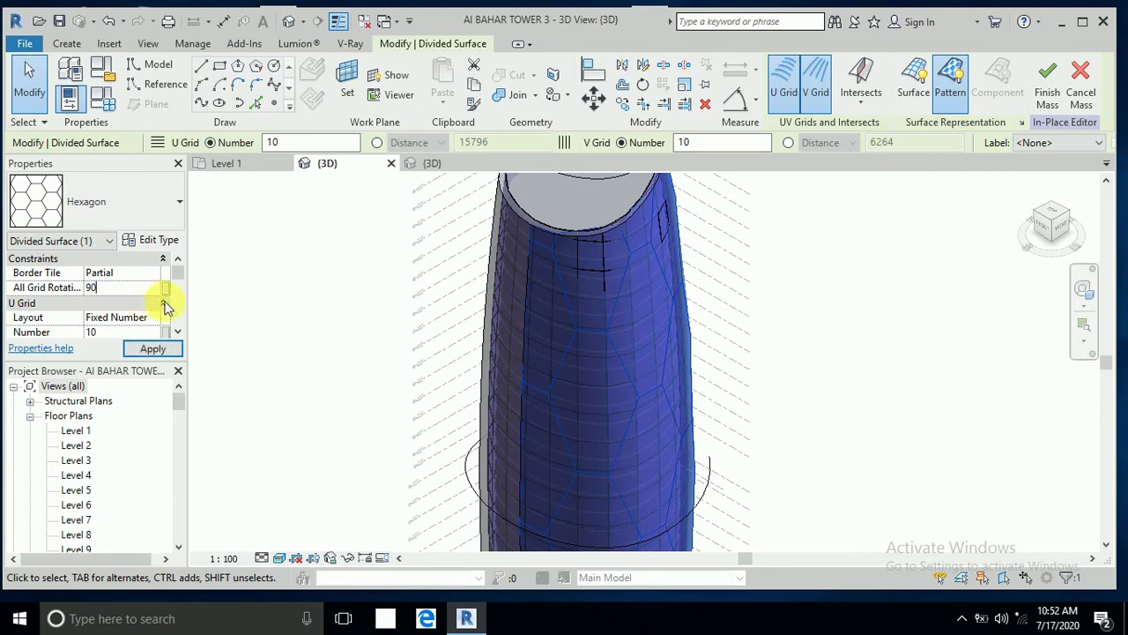
{"action": "key", "text": "Return"}
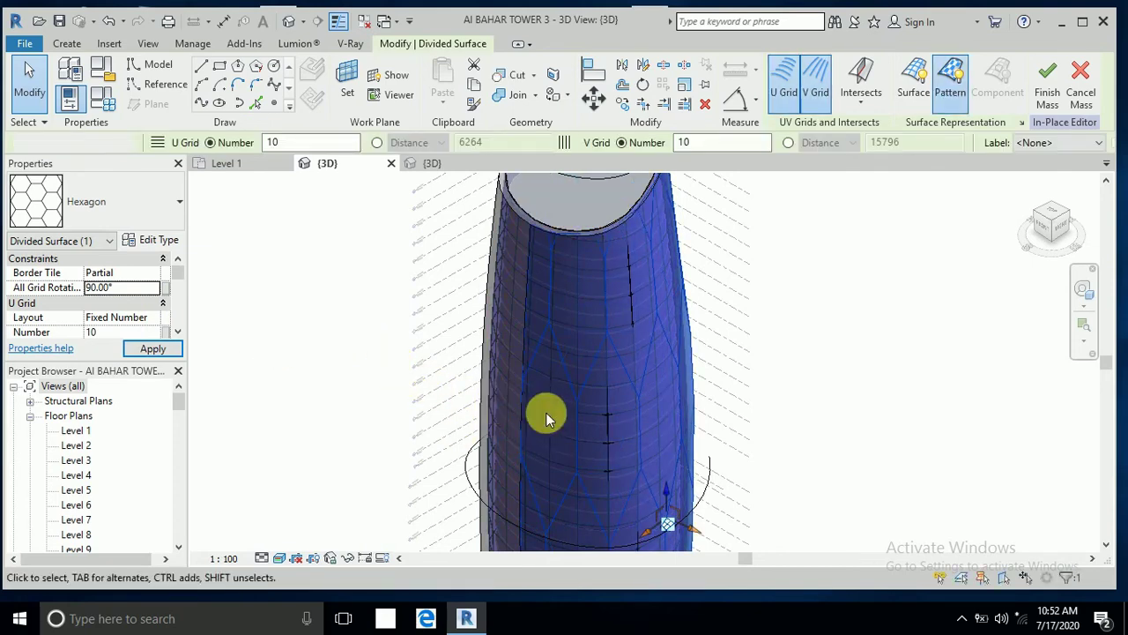
{"action": "key", "text": "Escape"}
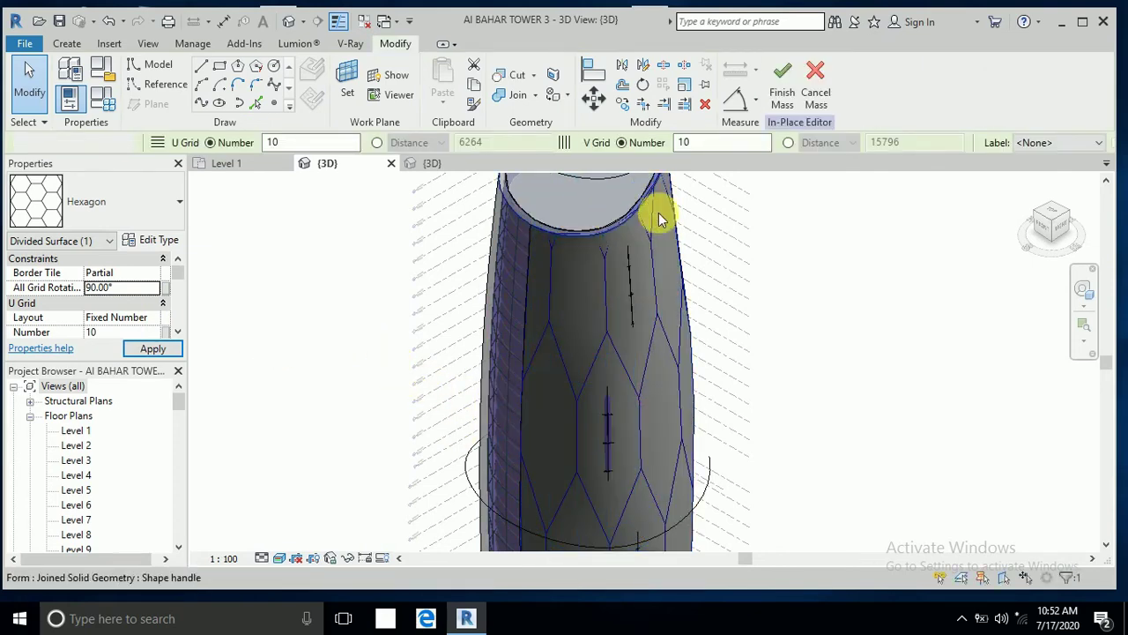
{"action": "key", "text": "Escape"}
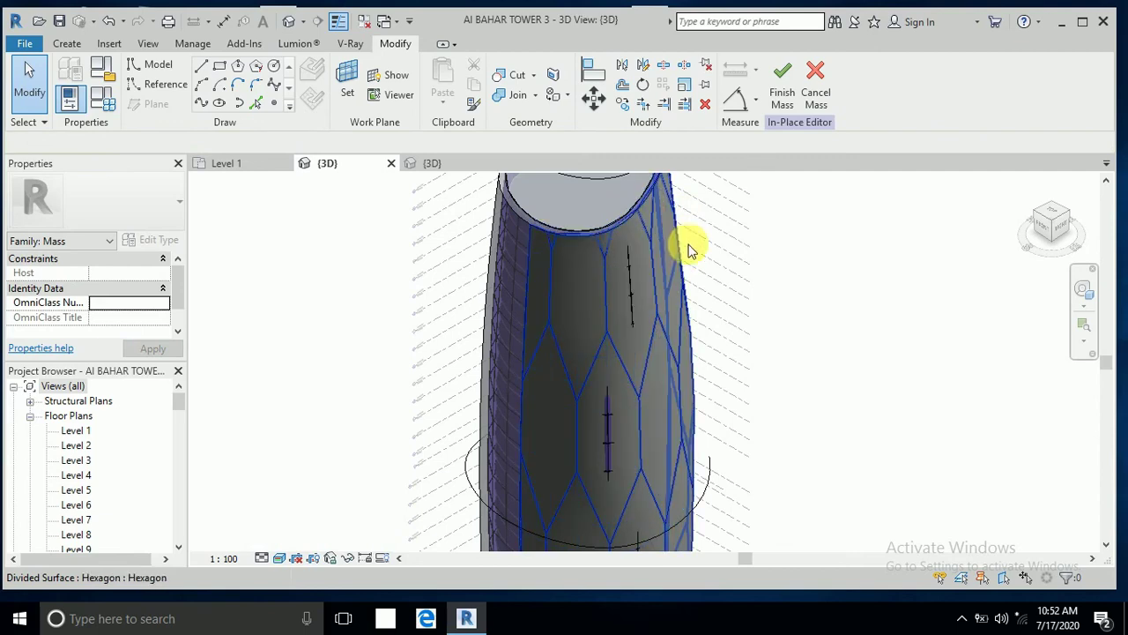
Set the right hexagon surface's U Grid number to 8 and V Grid number to 9.
{"action": "left_click", "coordinate": [688, 247]}
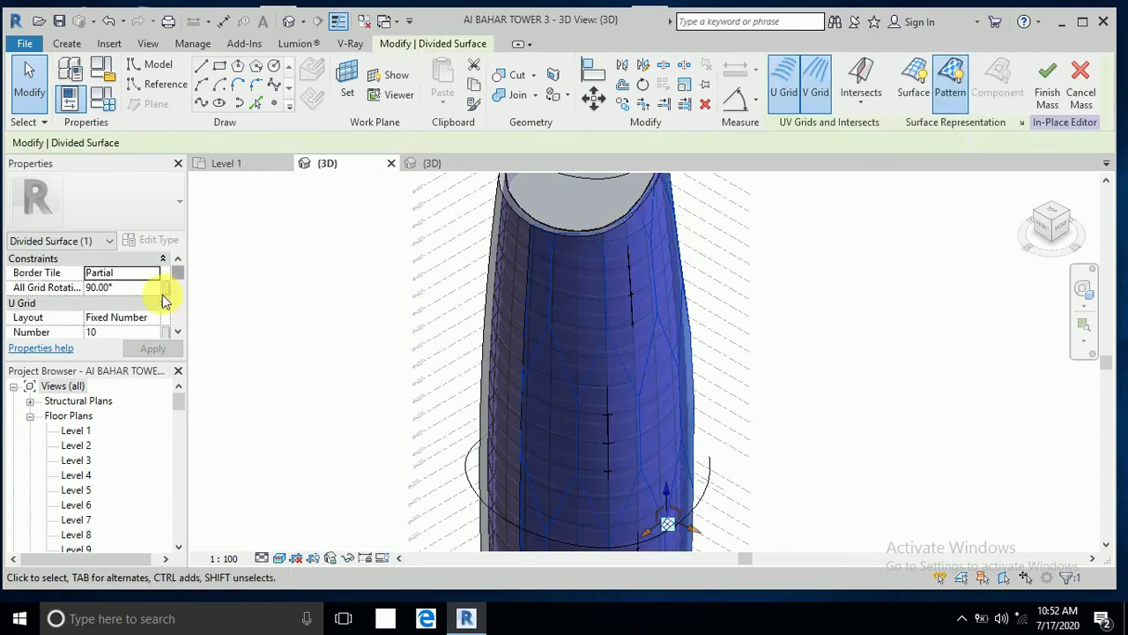
{"action": "left_click", "coordinate": [104, 333]}
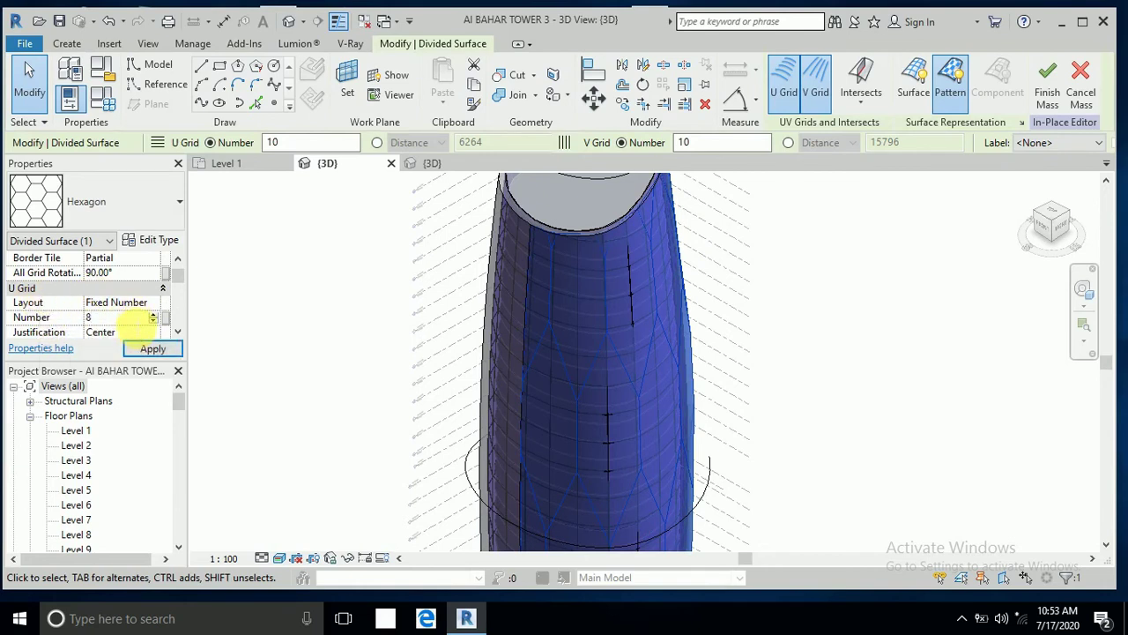
{"action": "scroll", "coordinate": [131, 330], "scroll_direction": "down", "scroll_amount": 4}
{"action": "scroll", "coordinate": [102, 328], "scroll_direction": "down", "scroll_amount": 3}
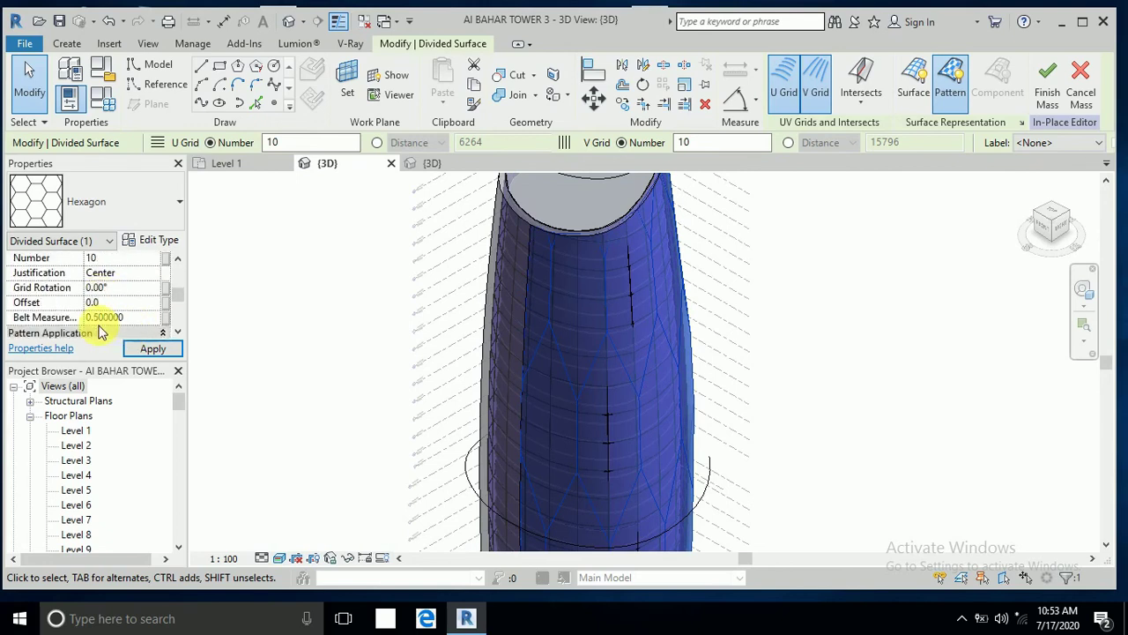
{"action": "scroll", "coordinate": [110, 322], "scroll_direction": "down", "scroll_amount": 4}
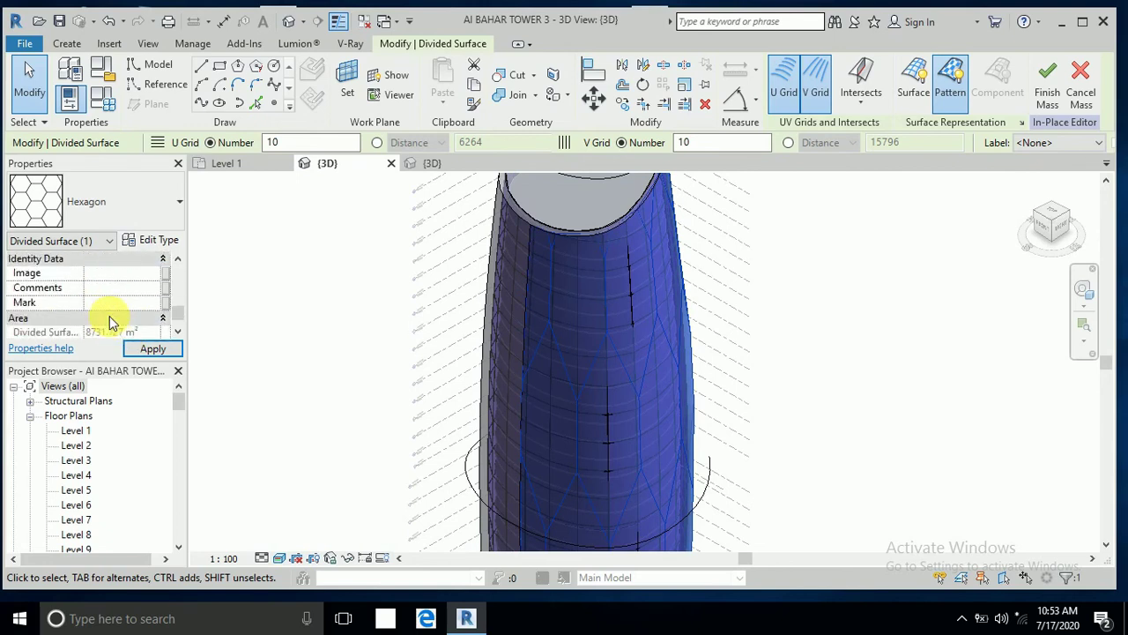
{"action": "scroll", "coordinate": [110, 322], "scroll_direction": "up", "scroll_amount": 6}
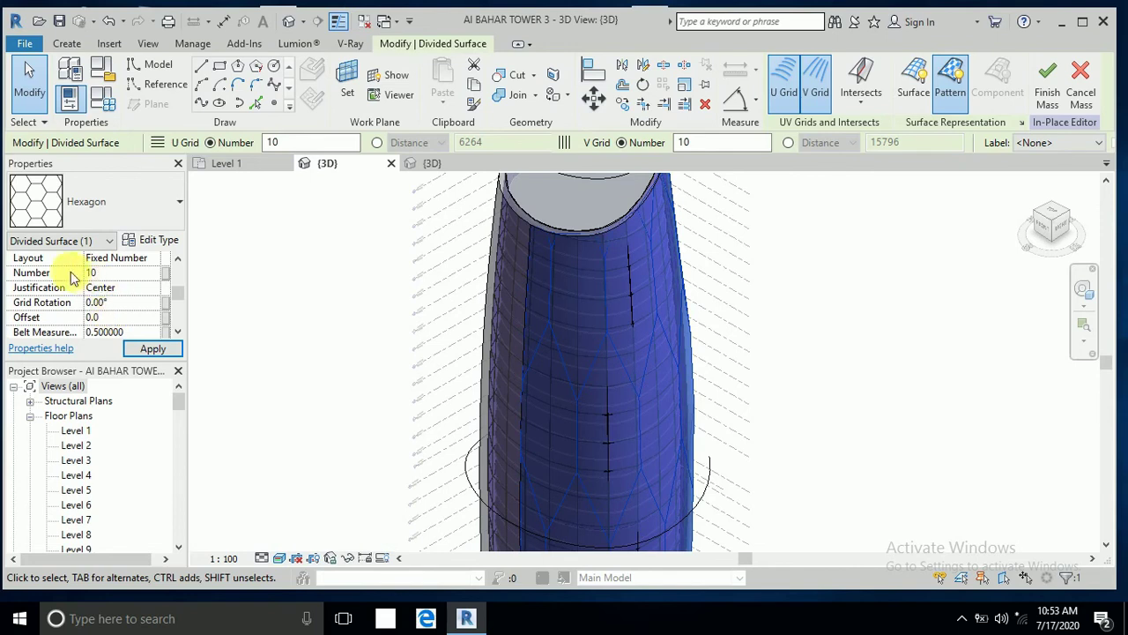
{"action": "scroll", "coordinate": [76, 280], "scroll_direction": "down", "scroll_amount": 2}
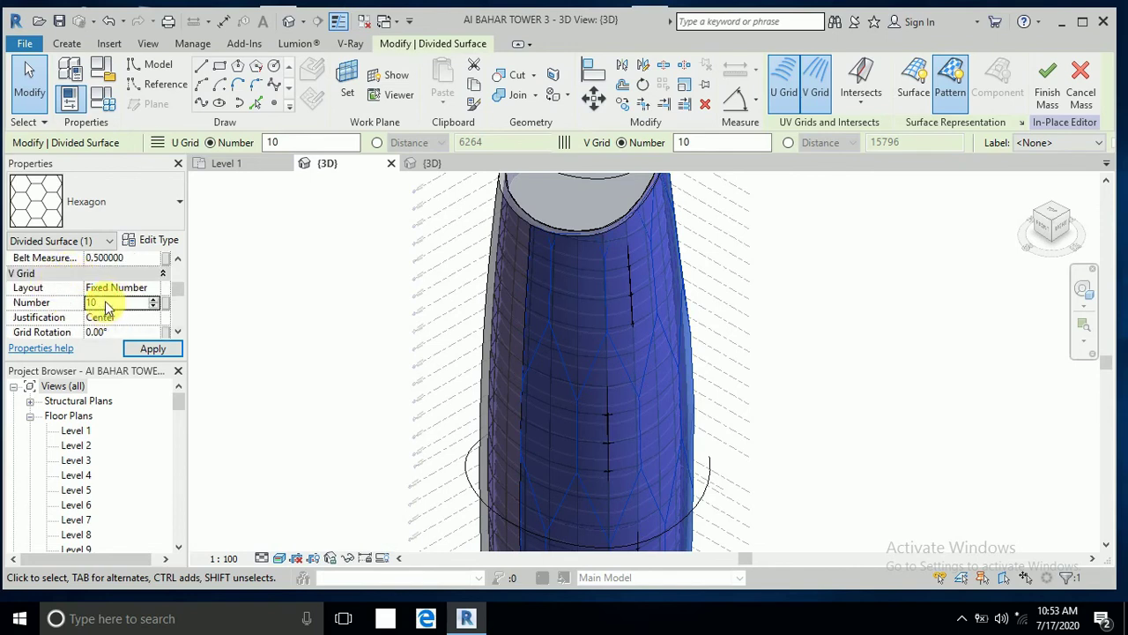
{"action": "double_click", "coordinate": [92, 303]}
{"action": "type", "text": "9"}
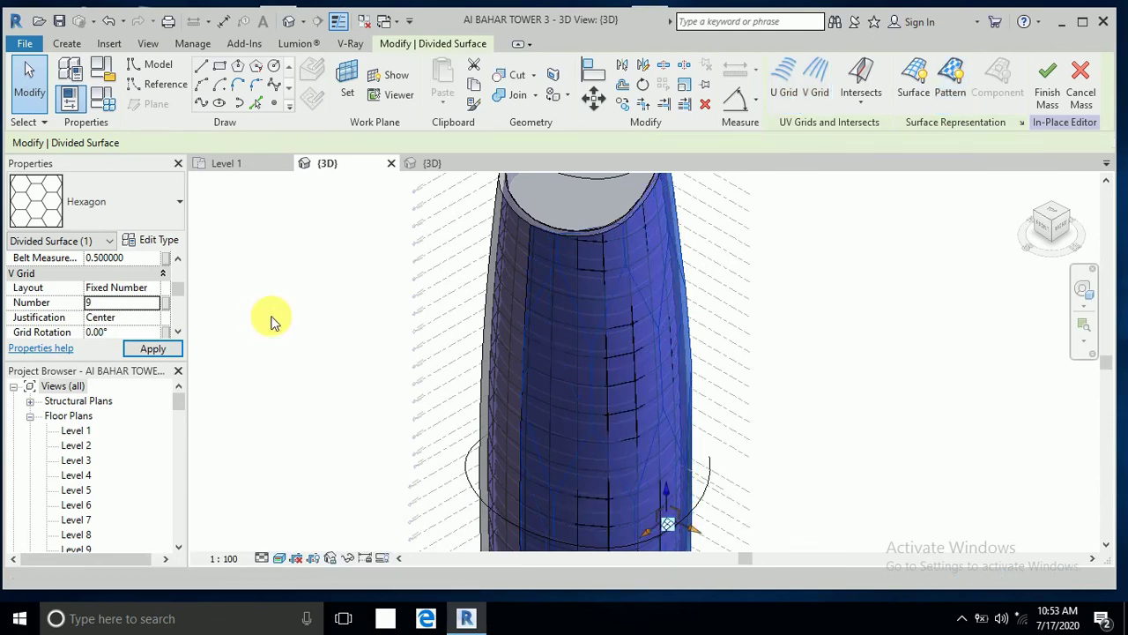
{"action": "left_click", "coordinate": [309, 273]}
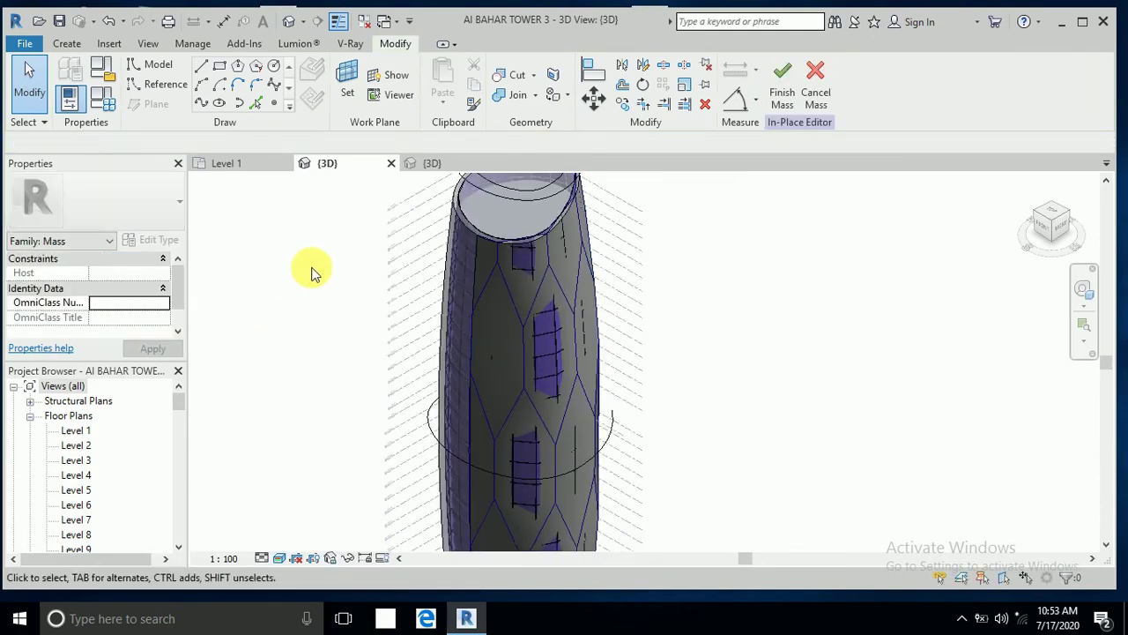
Divide the outer form's remaining surface on the tower's left side and apply the Hexagon pattern to it.
{"action": "middle_click_drag", "start_coordinate": [439, 316], "coordinate": [484, 232], "text": "shift"}
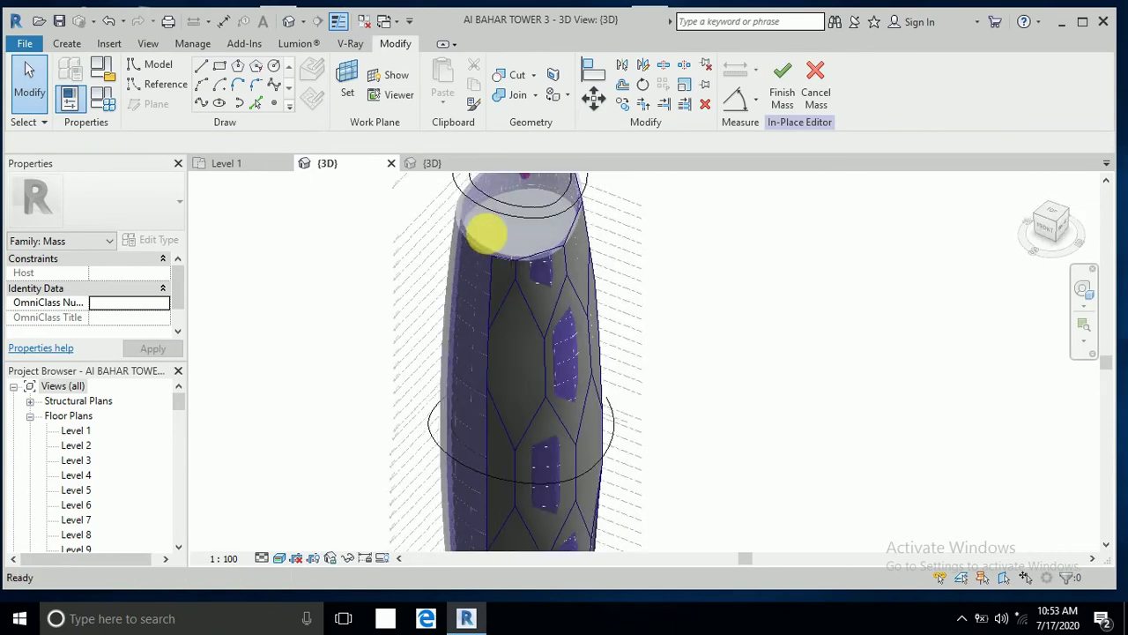
{"action": "scroll", "coordinate": [476, 245], "scroll_direction": "up", "scroll_amount": 5}
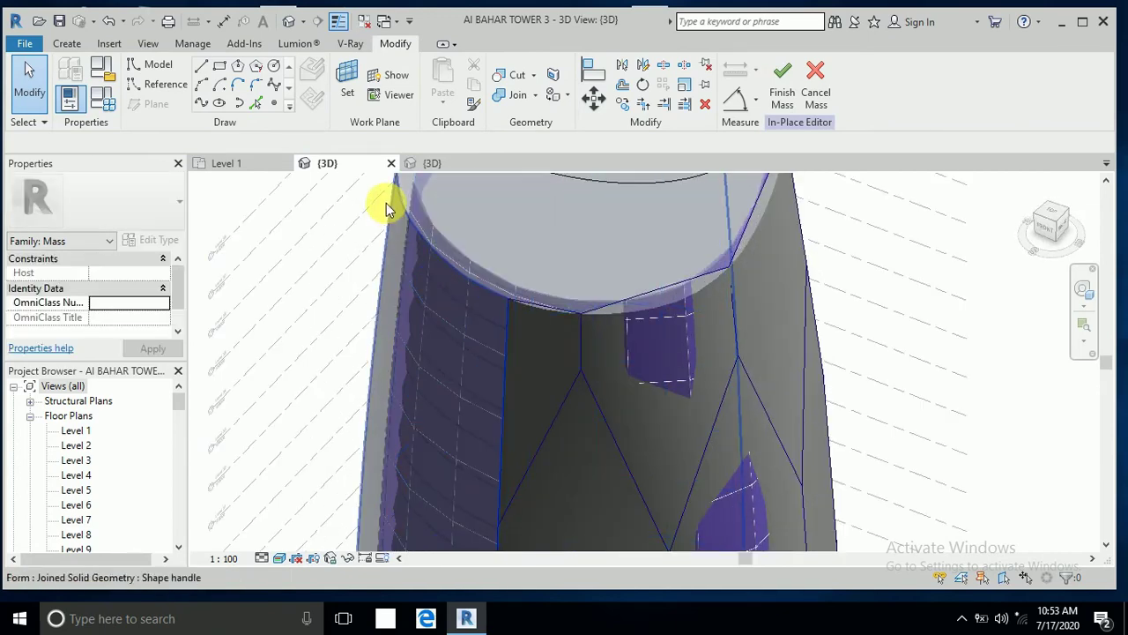
{"action": "left_click", "coordinate": [386, 208]}
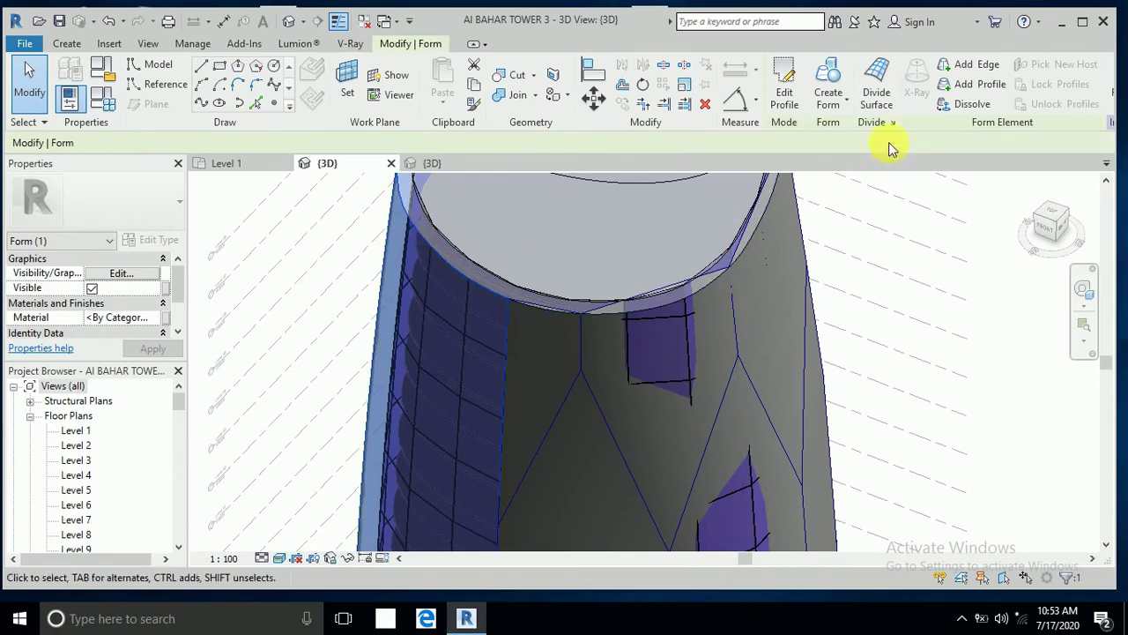
{"action": "left_click", "coordinate": [877, 84]}
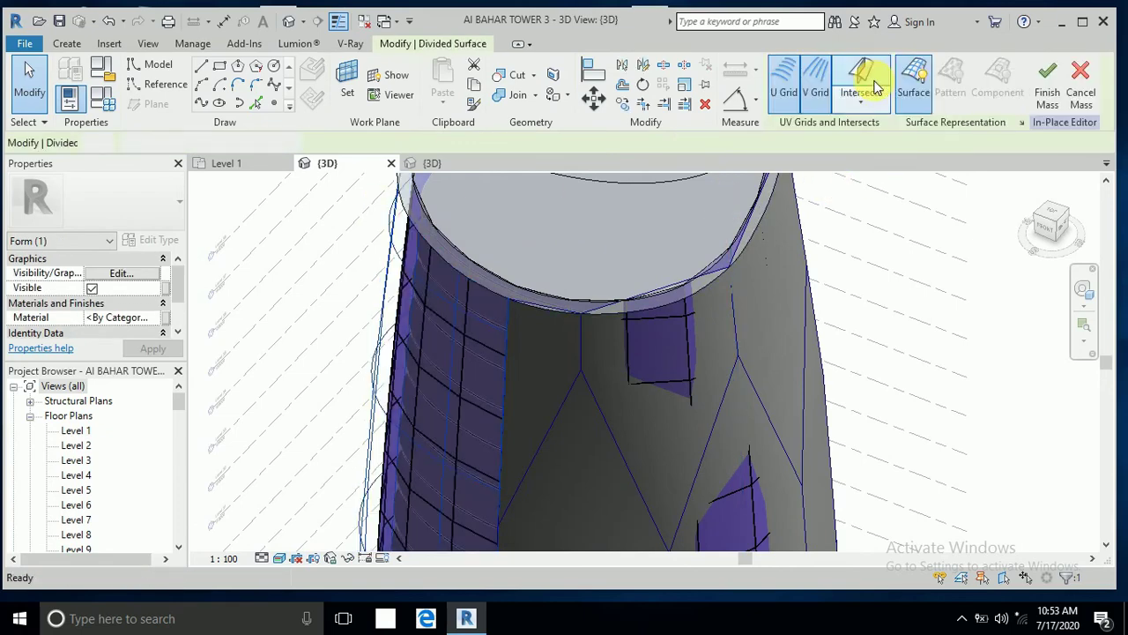
{"action": "left_click", "coordinate": [172, 220]}
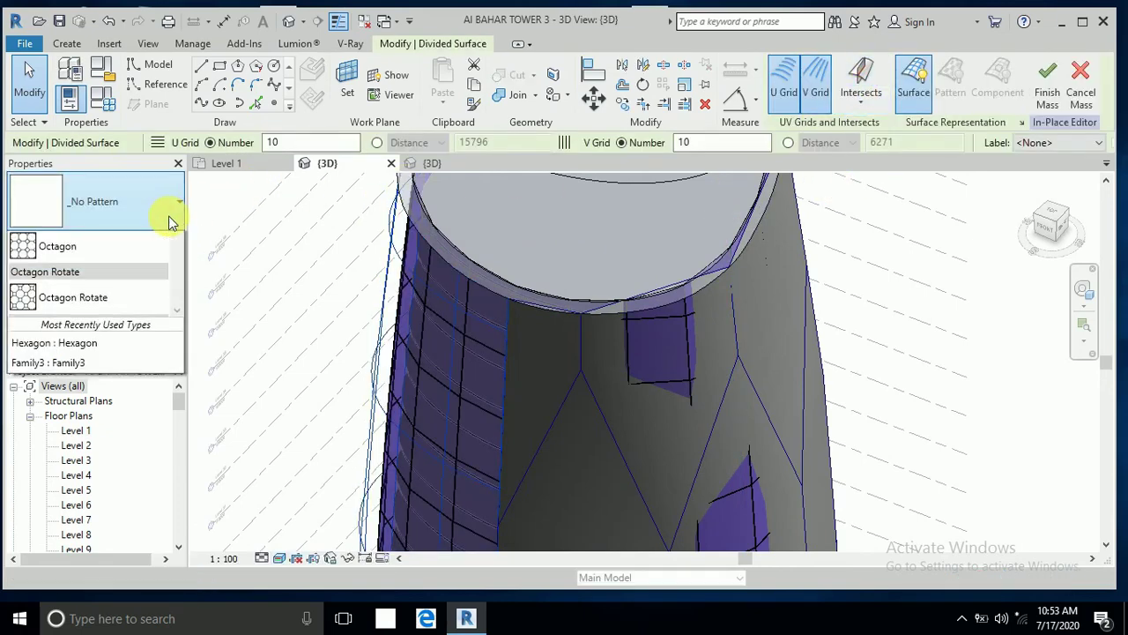
{"action": "left_click", "coordinate": [129, 373]}
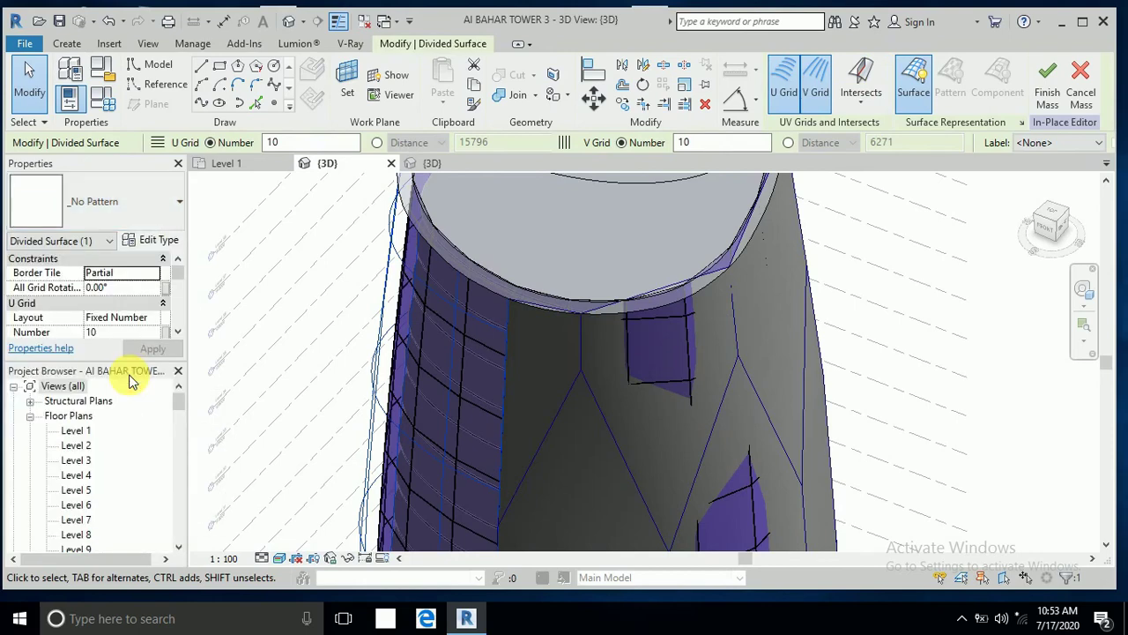
Set the left hexagon surface's All Grid Rotation to 90°, U Grid number to 8 and V Grid number to 9.
{"action": "left_click", "coordinate": [127, 288]}
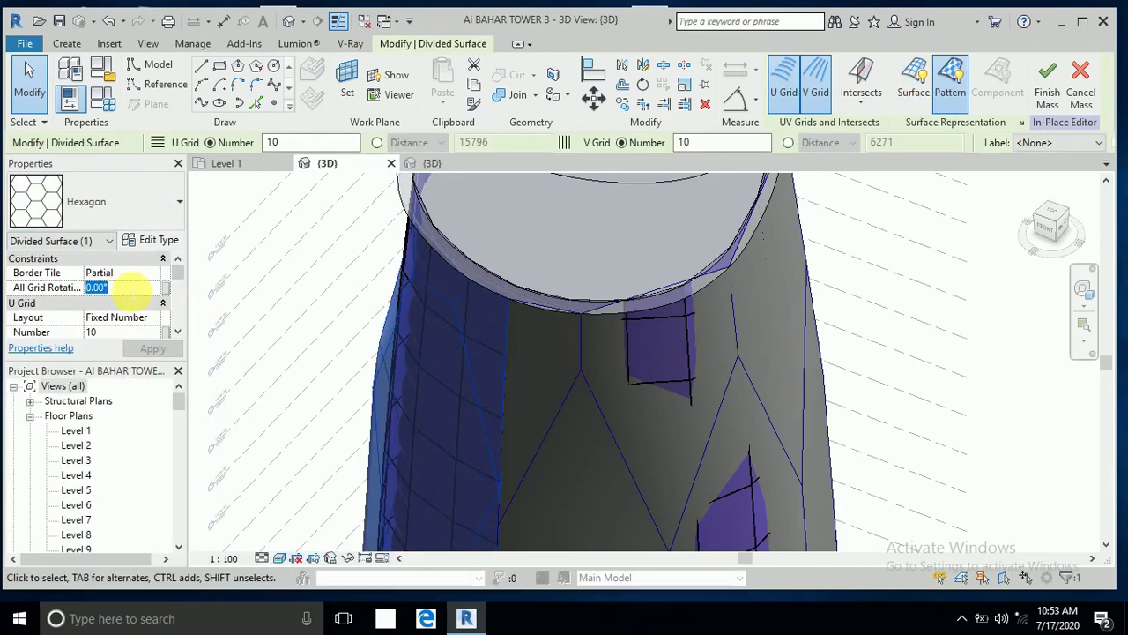
{"action": "left_click", "coordinate": [112, 332]}
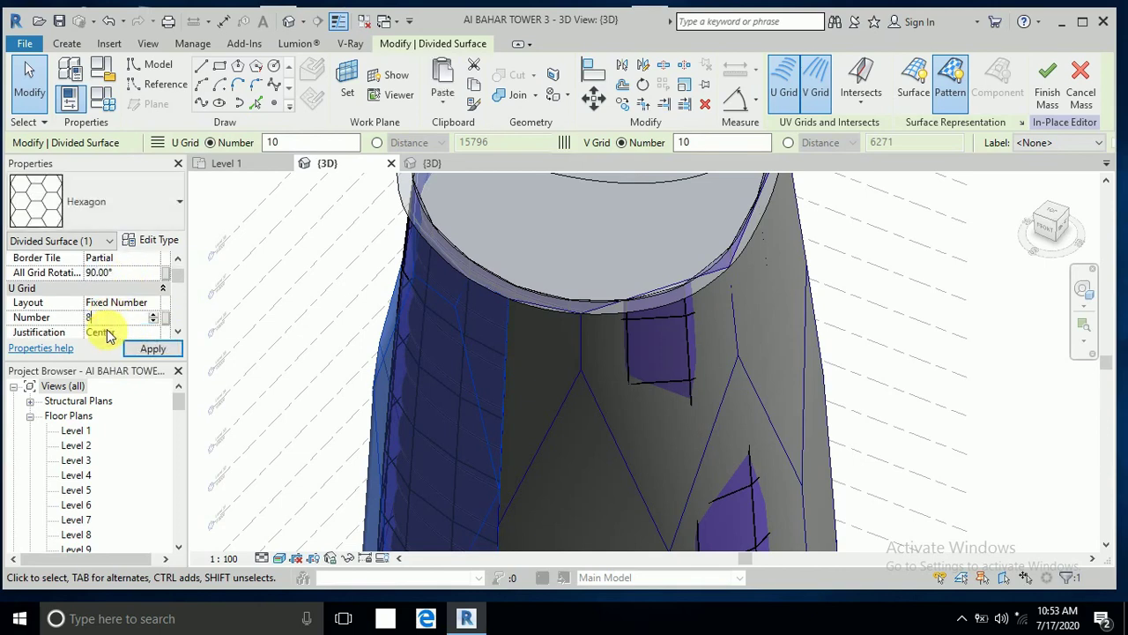
{"action": "type", "text": "8"}
{"action": "scroll", "coordinate": [115, 317], "scroll_direction": "down", "scroll_amount": 3}
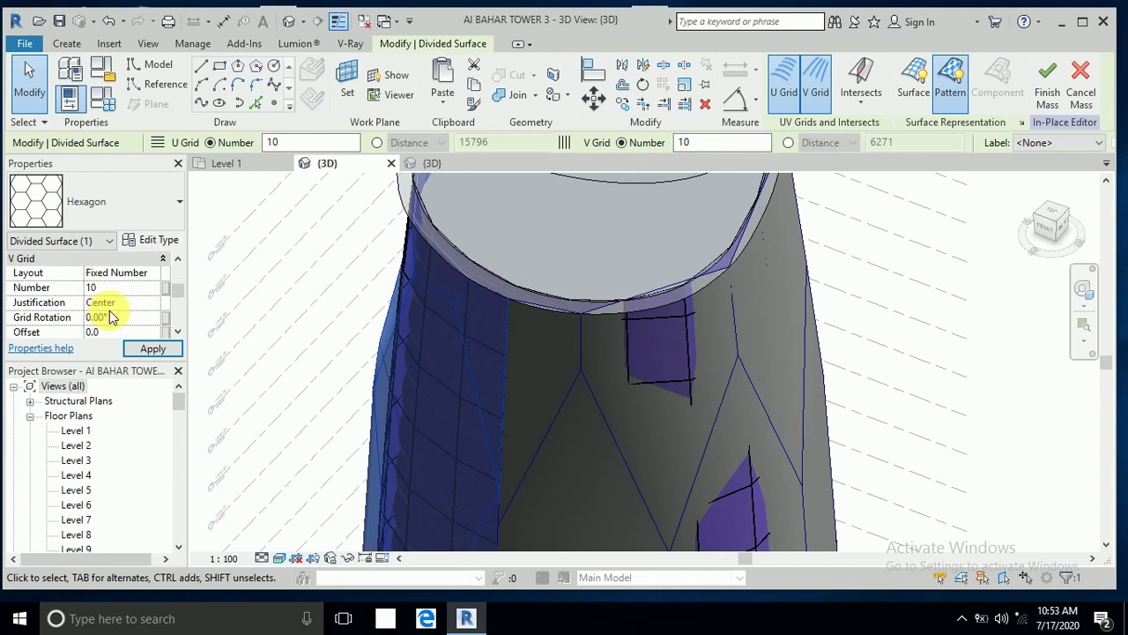
{"action": "left_click", "coordinate": [109, 288]}
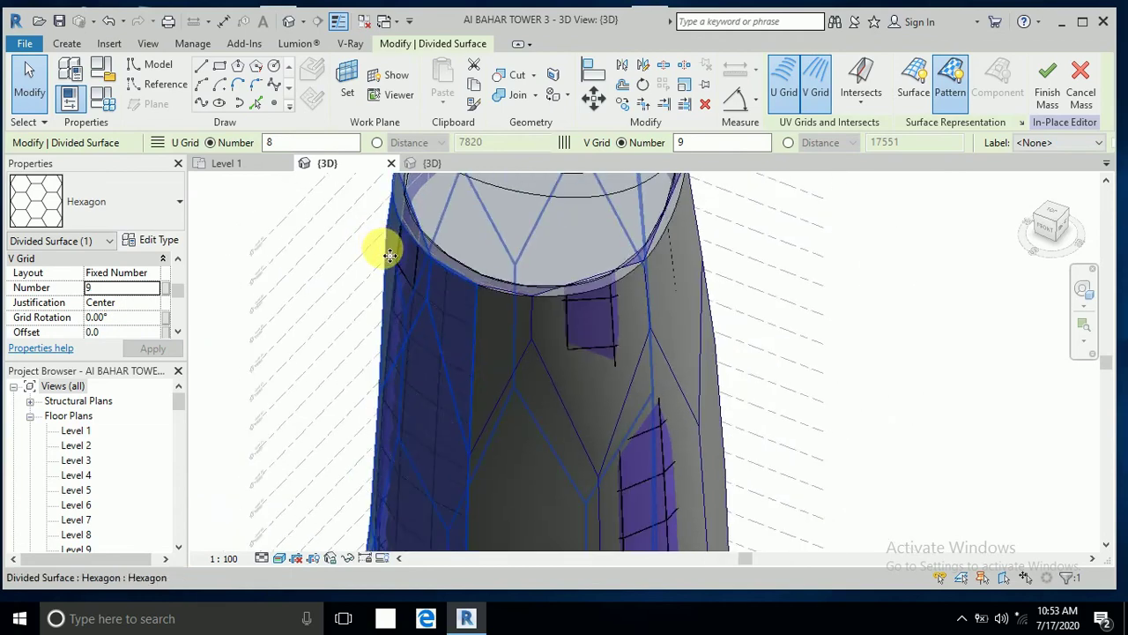
{"action": "scroll", "coordinate": [382, 244], "scroll_direction": "down", "scroll_amount": 4}
{"action": "scroll", "coordinate": [379, 298], "scroll_direction": "up", "scroll_amount": 2}
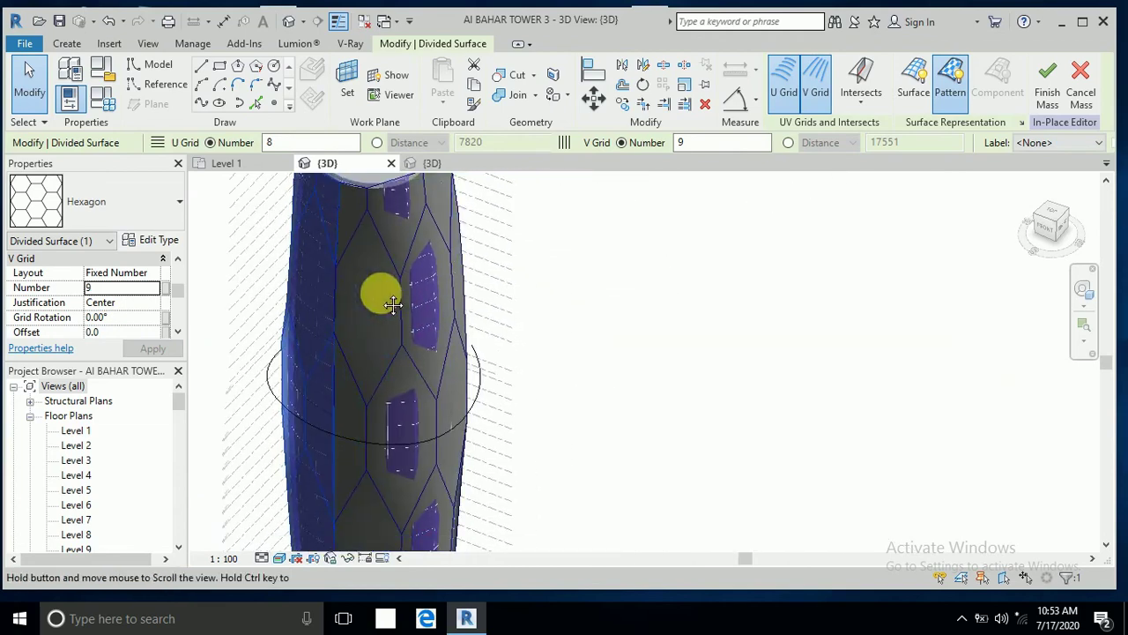
{"action": "scroll", "coordinate": [388, 382], "scroll_direction": "down", "scroll_amount": 4}
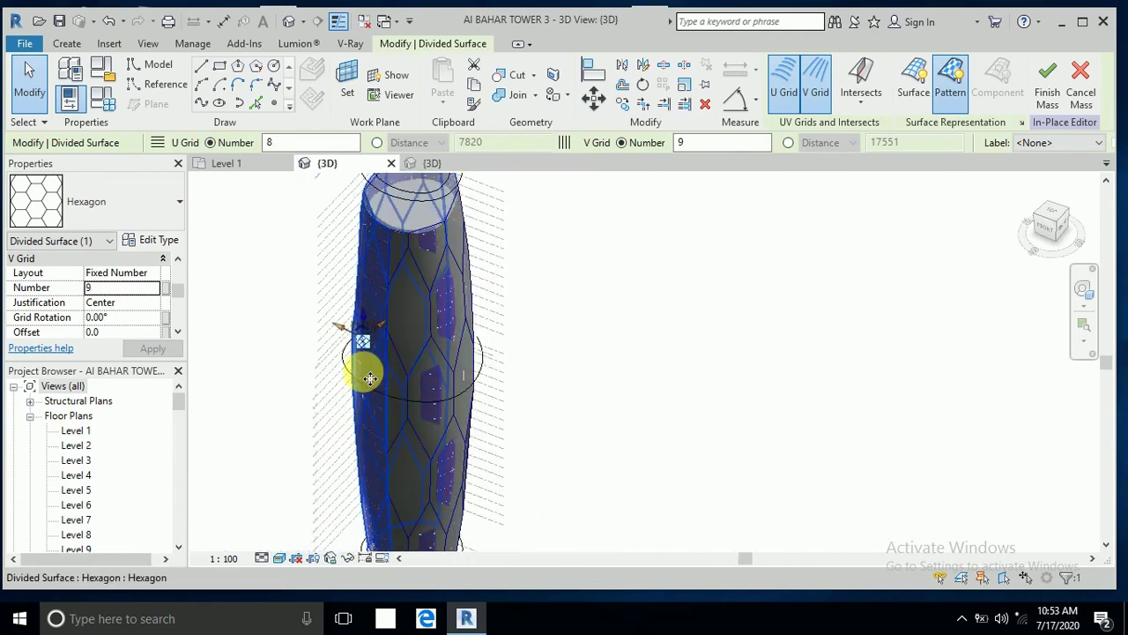
{"action": "middle_click_drag", "start_coordinate": [365, 373], "coordinate": [605, 390], "text": "shift"}
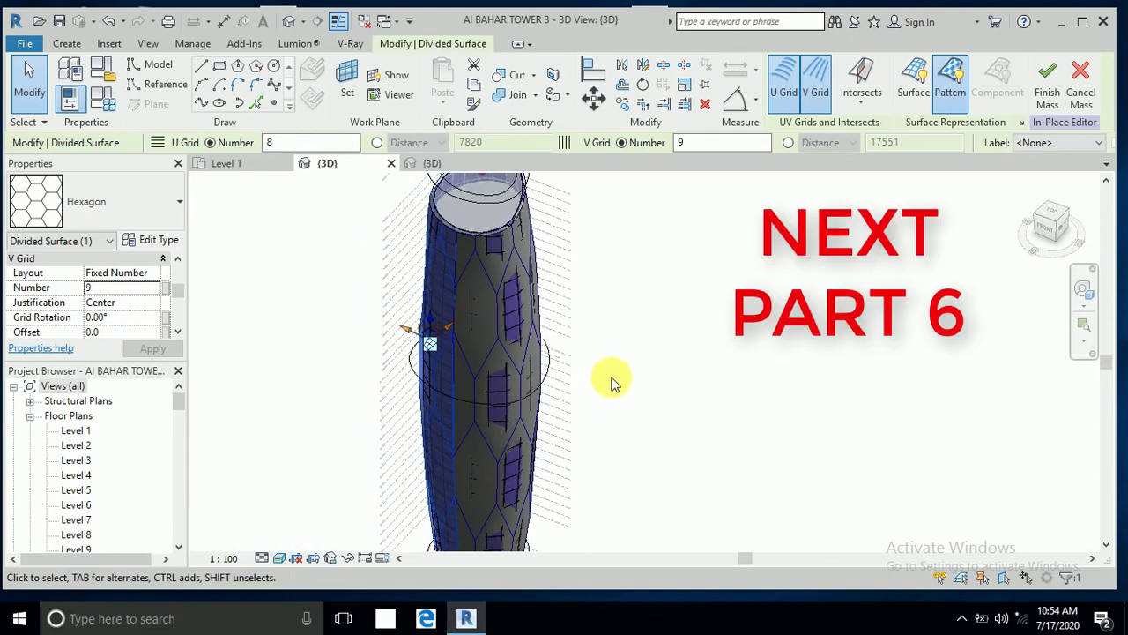
{"action": "middle_click_drag", "start_coordinate": [614, 381], "coordinate": [639, 385], "text": "shift"}
{"action": "left_click", "coordinate": [655, 372]}
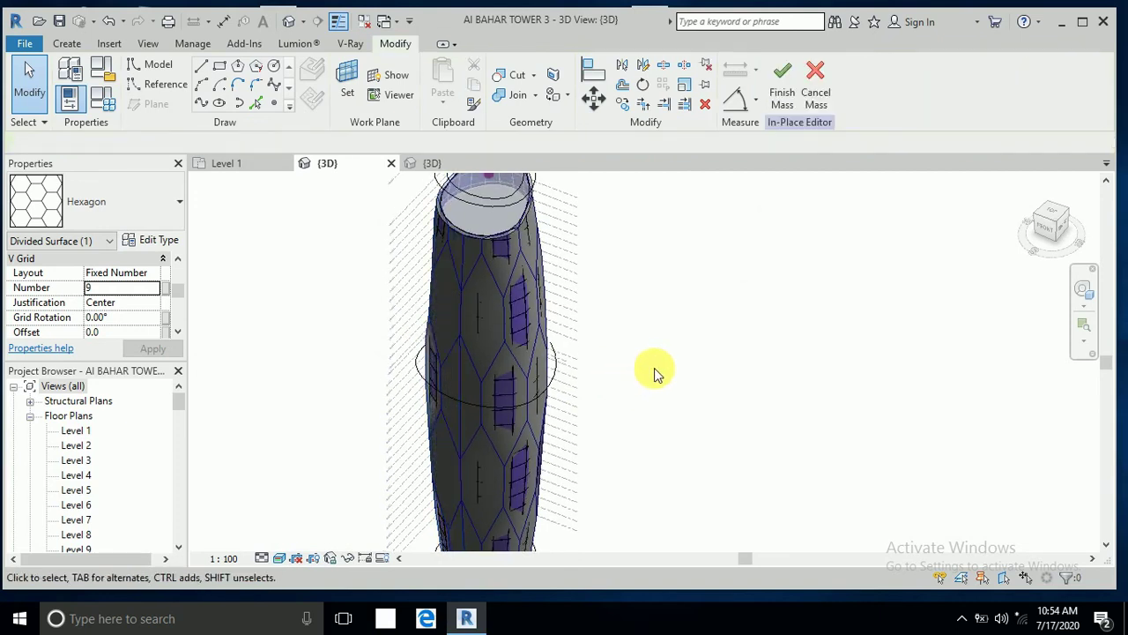